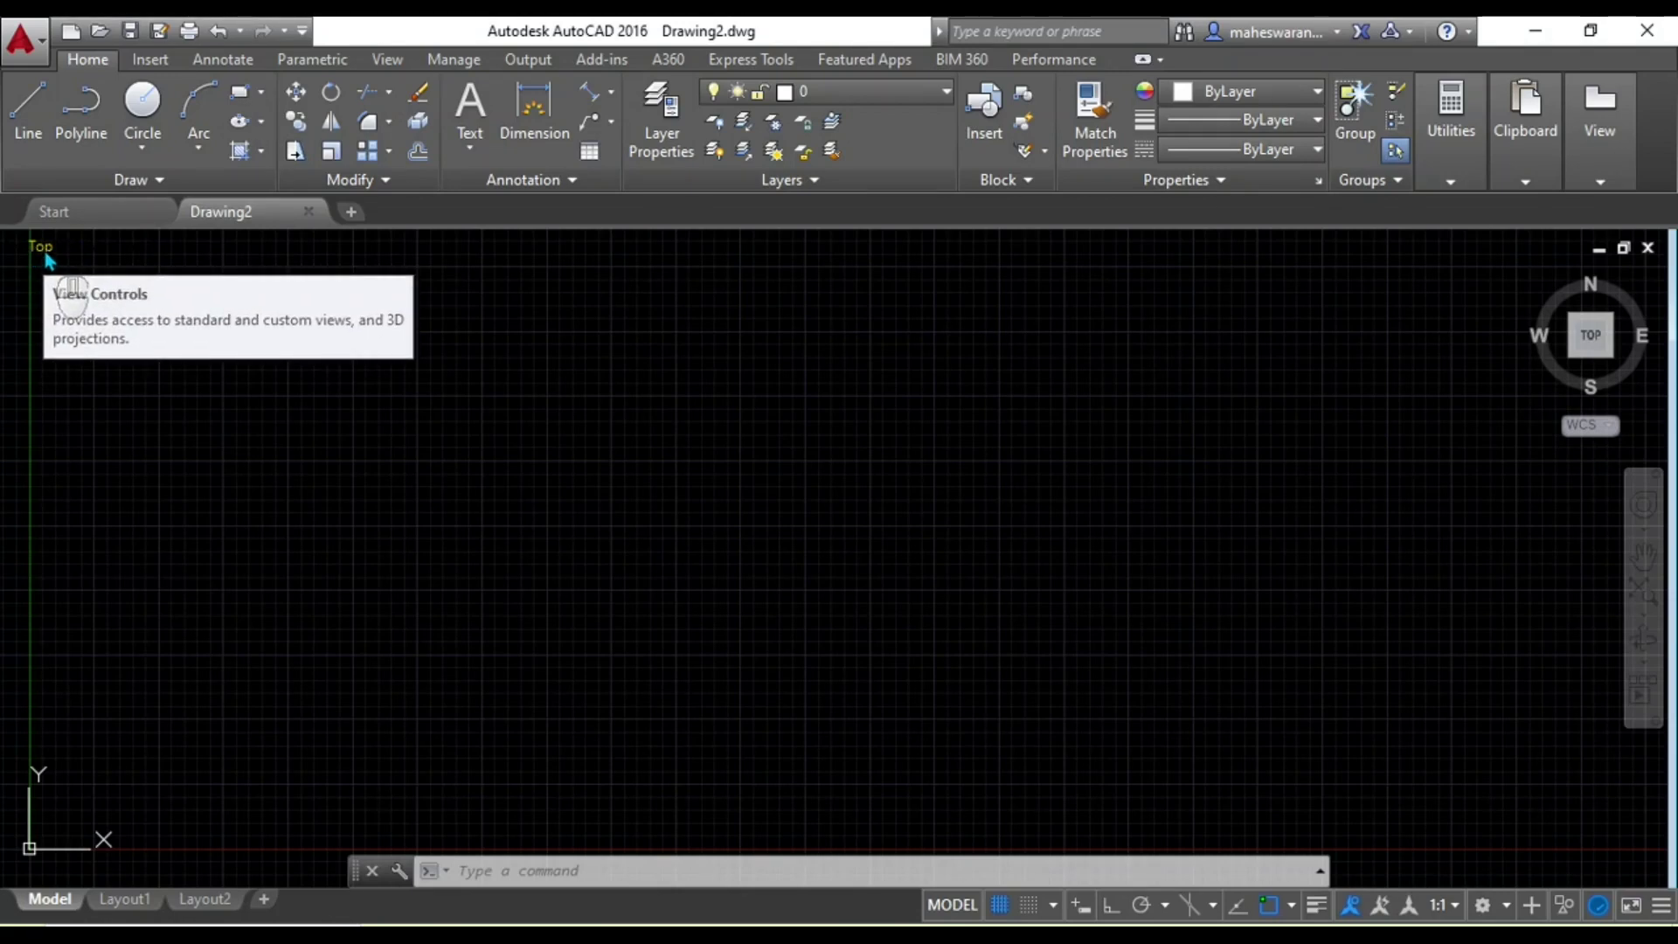
click(44, 251)
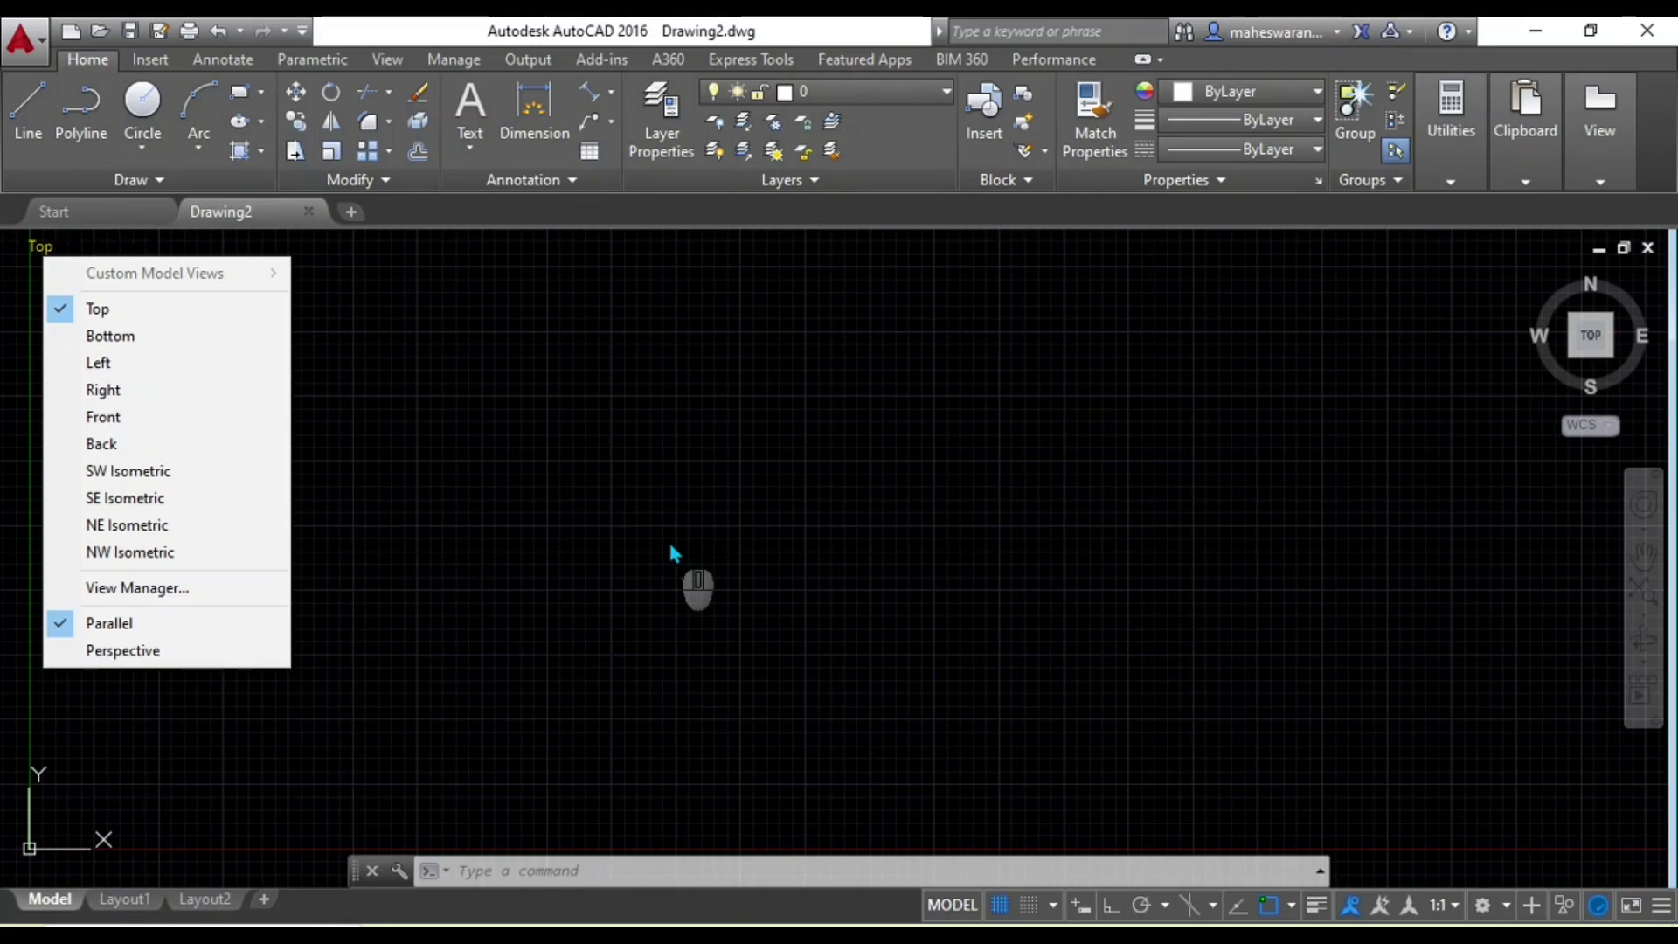
key(Escape)
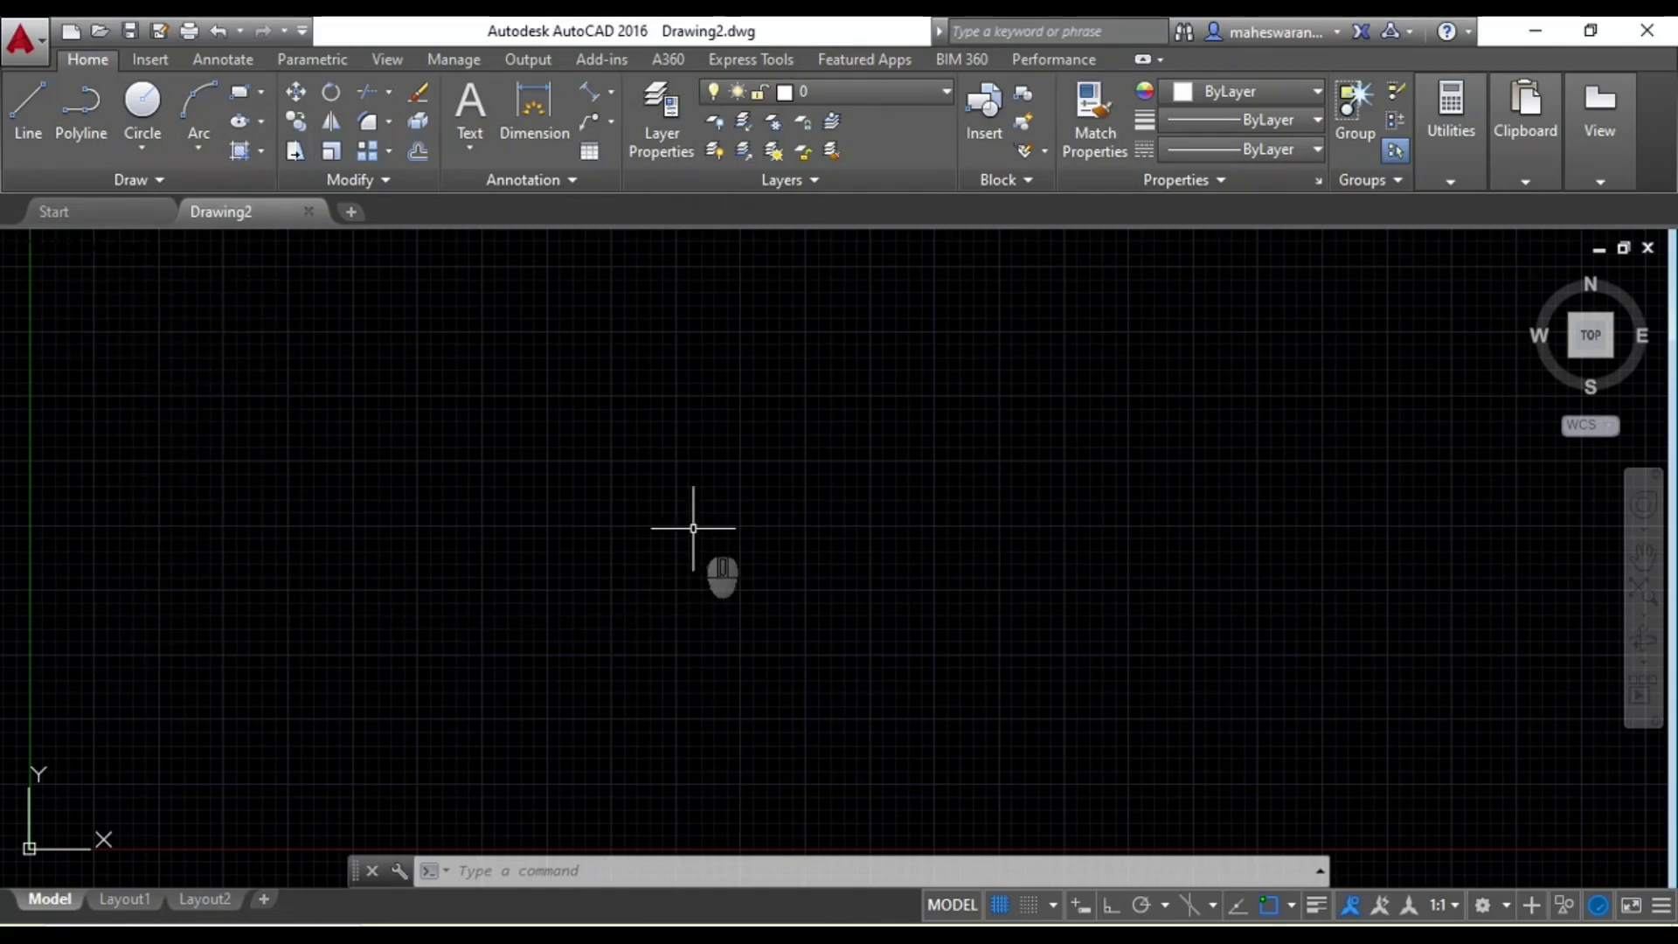
Draw a rectangle from corner 0,0 to opposite corner 297,210
text(RECTANG)
key(Return)
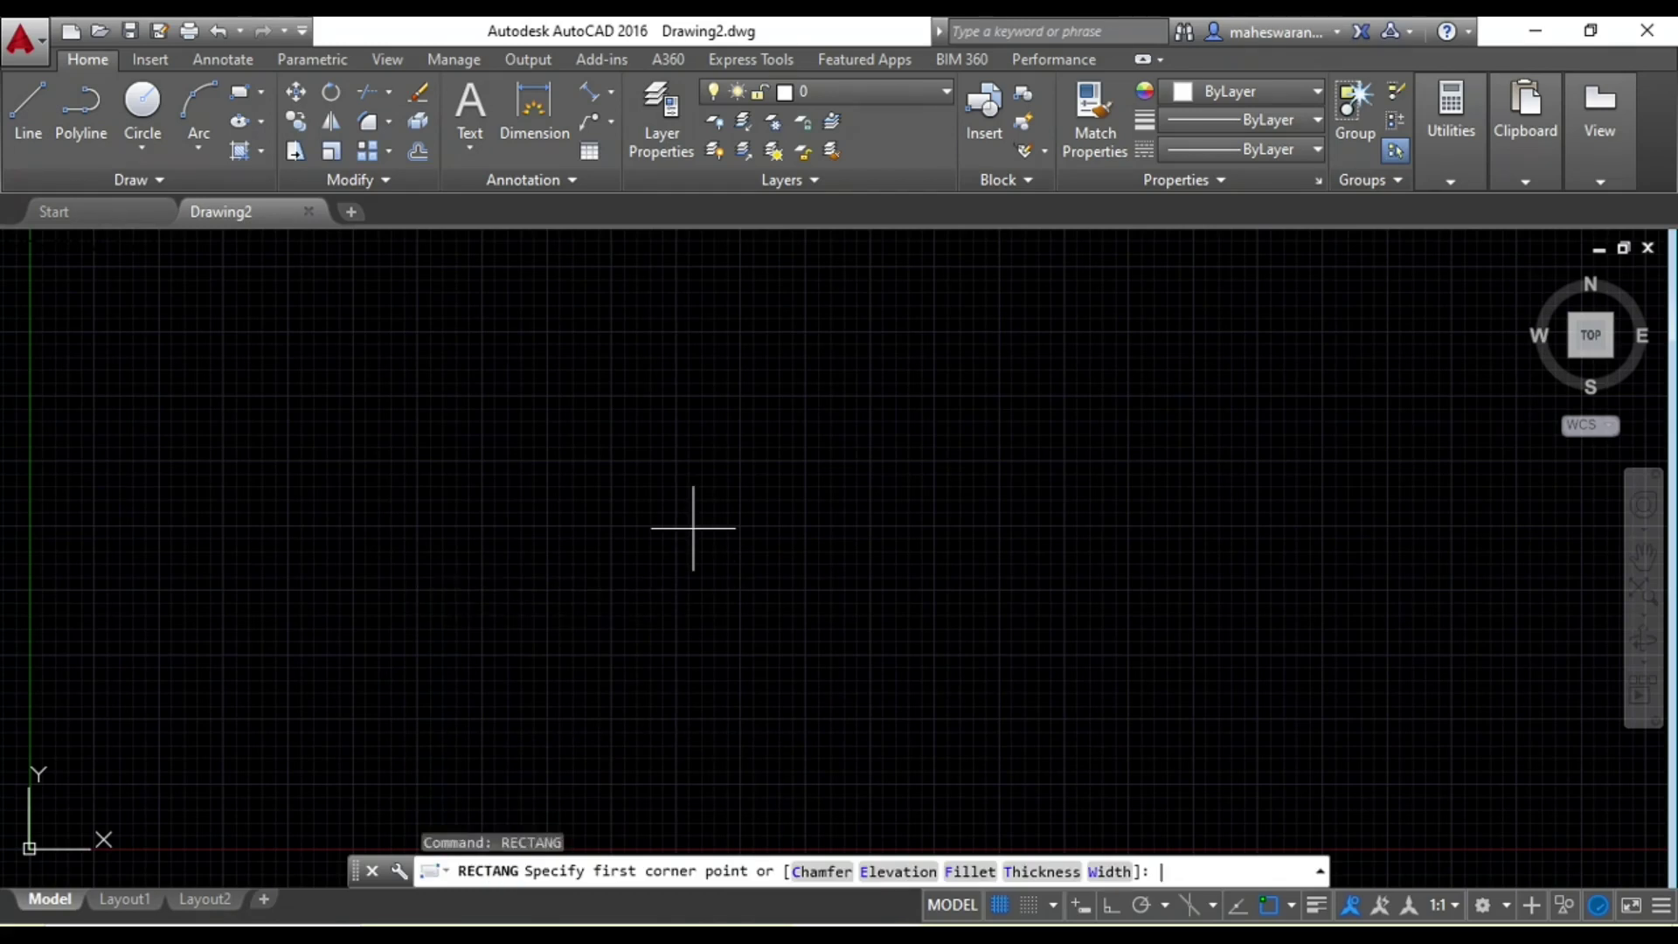
text(0,0)
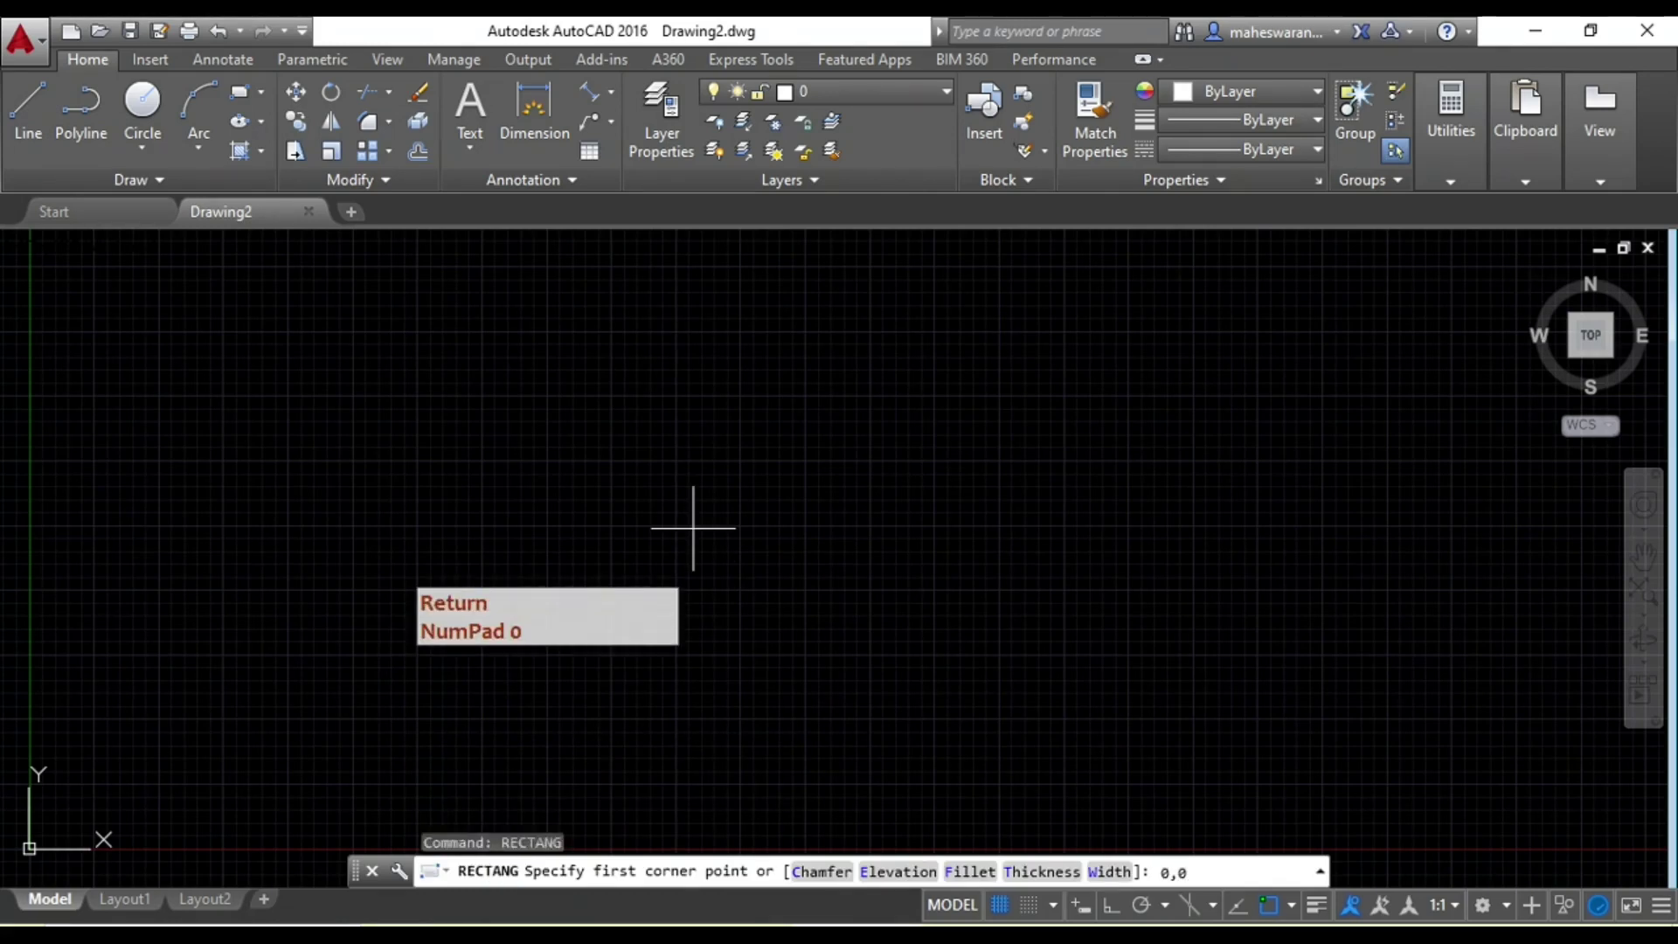
key(Return)
text(297,210)
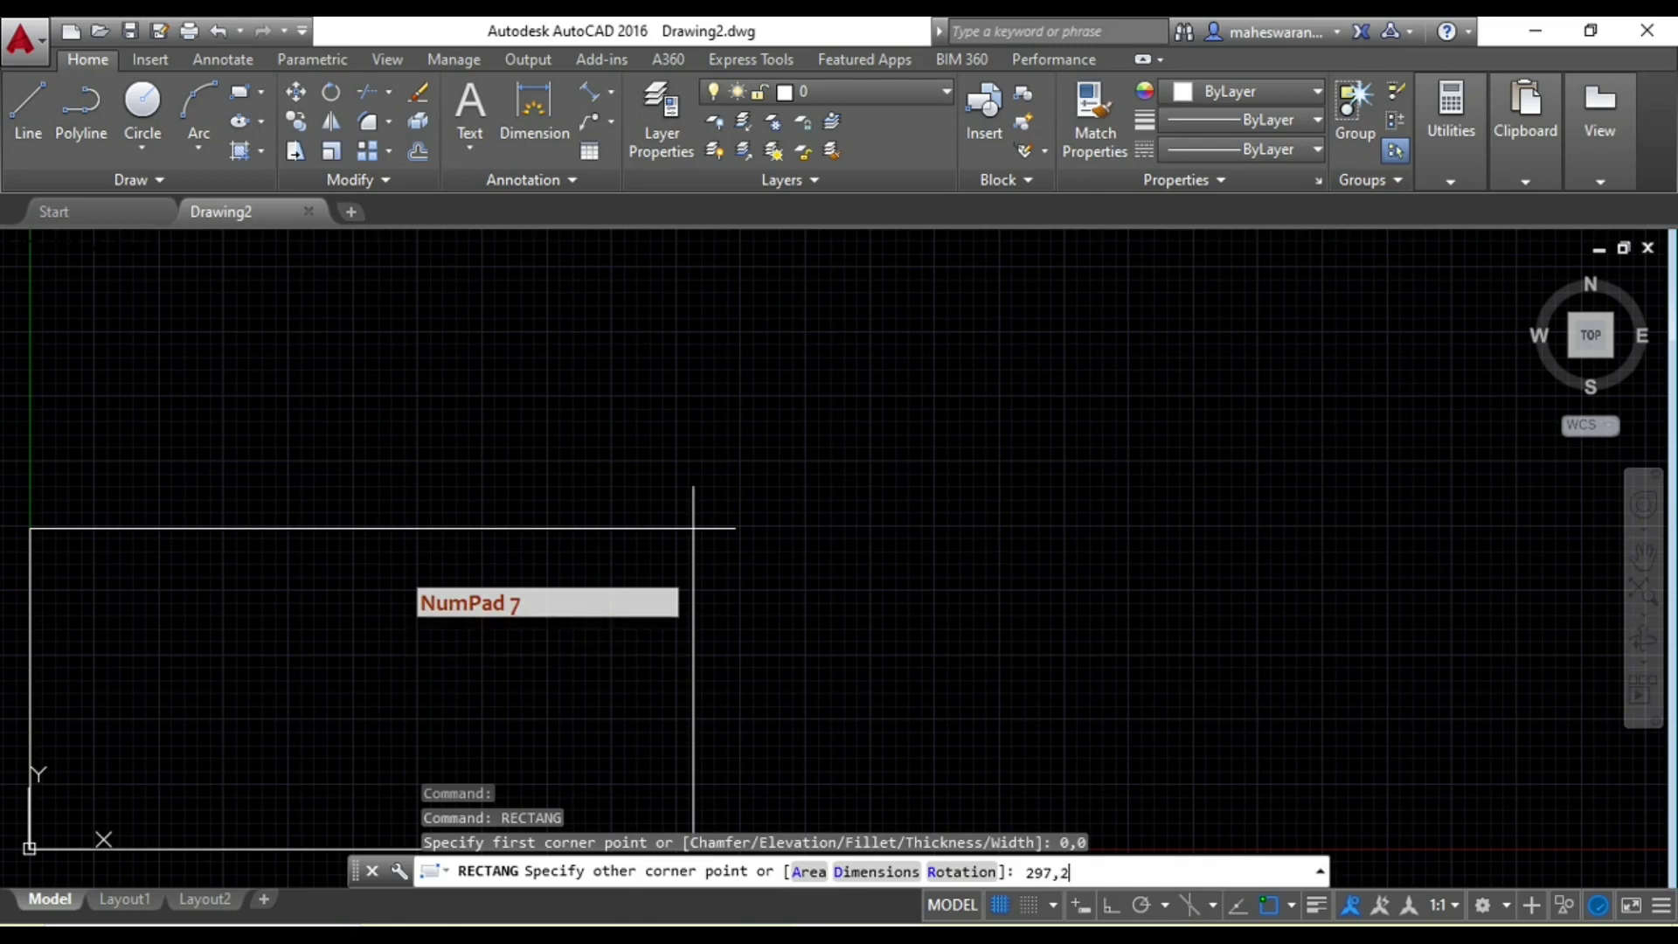
key(Return)
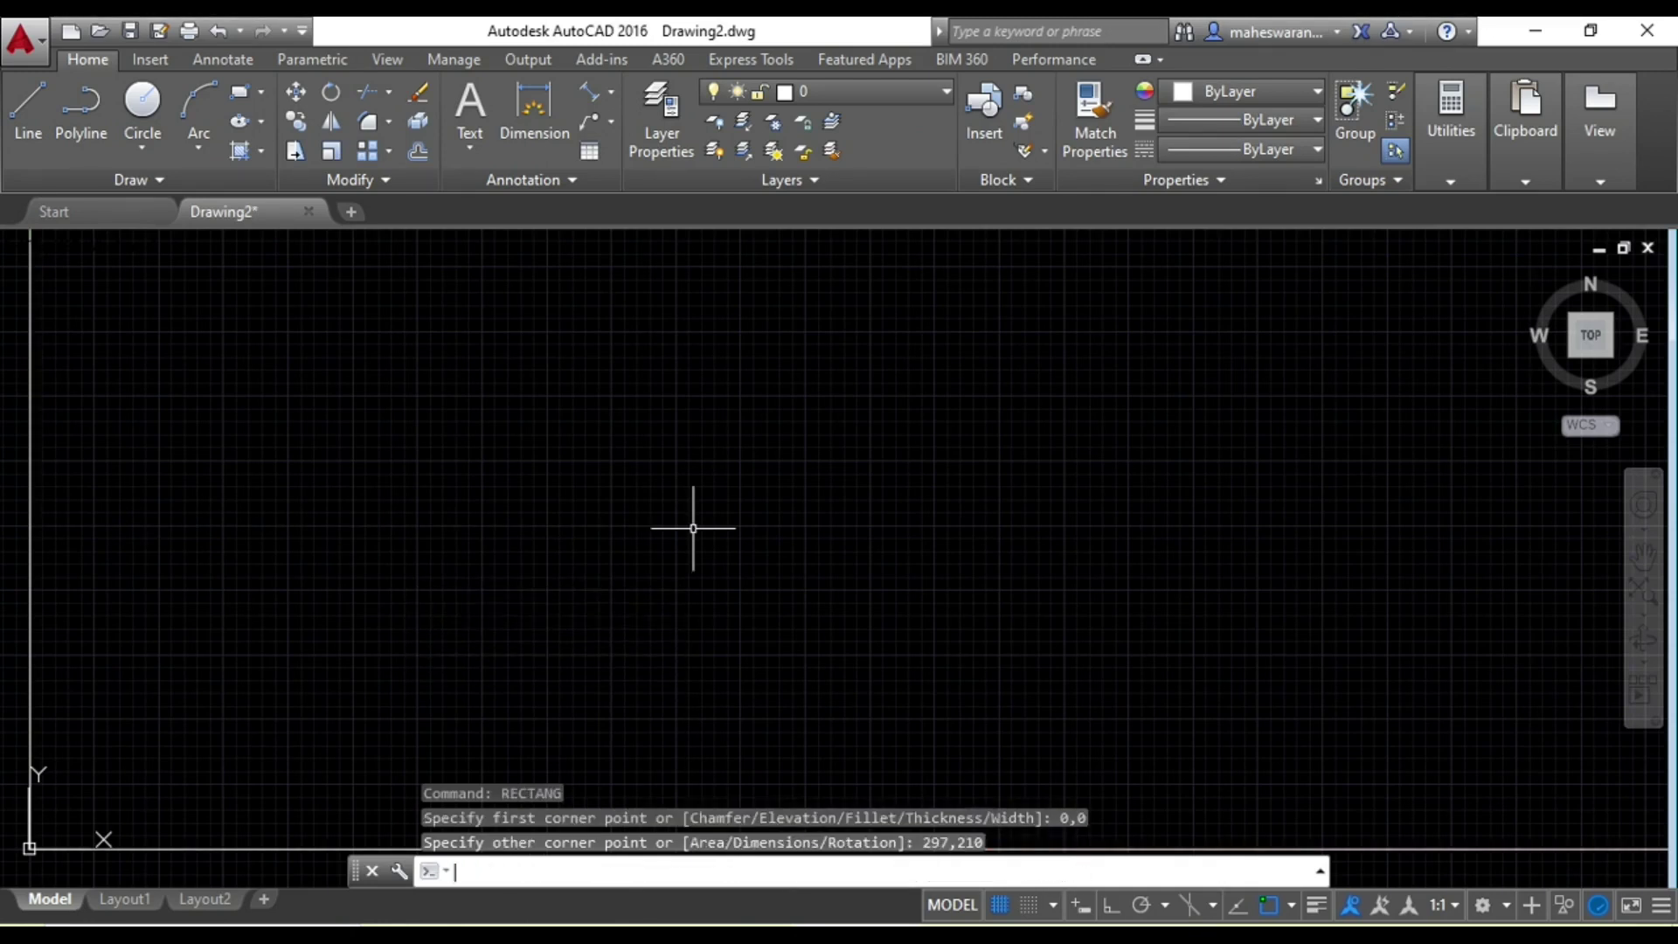
Turn off the grid display and switch the viewport to the Front view, with the edge-on rectangle fully in sight
scroll(697, 528, down, 2)
middle_drag(776, 516, 490, 635)
scroll(611, 566, down, 4)
middle_drag(820, 501, 692, 679)
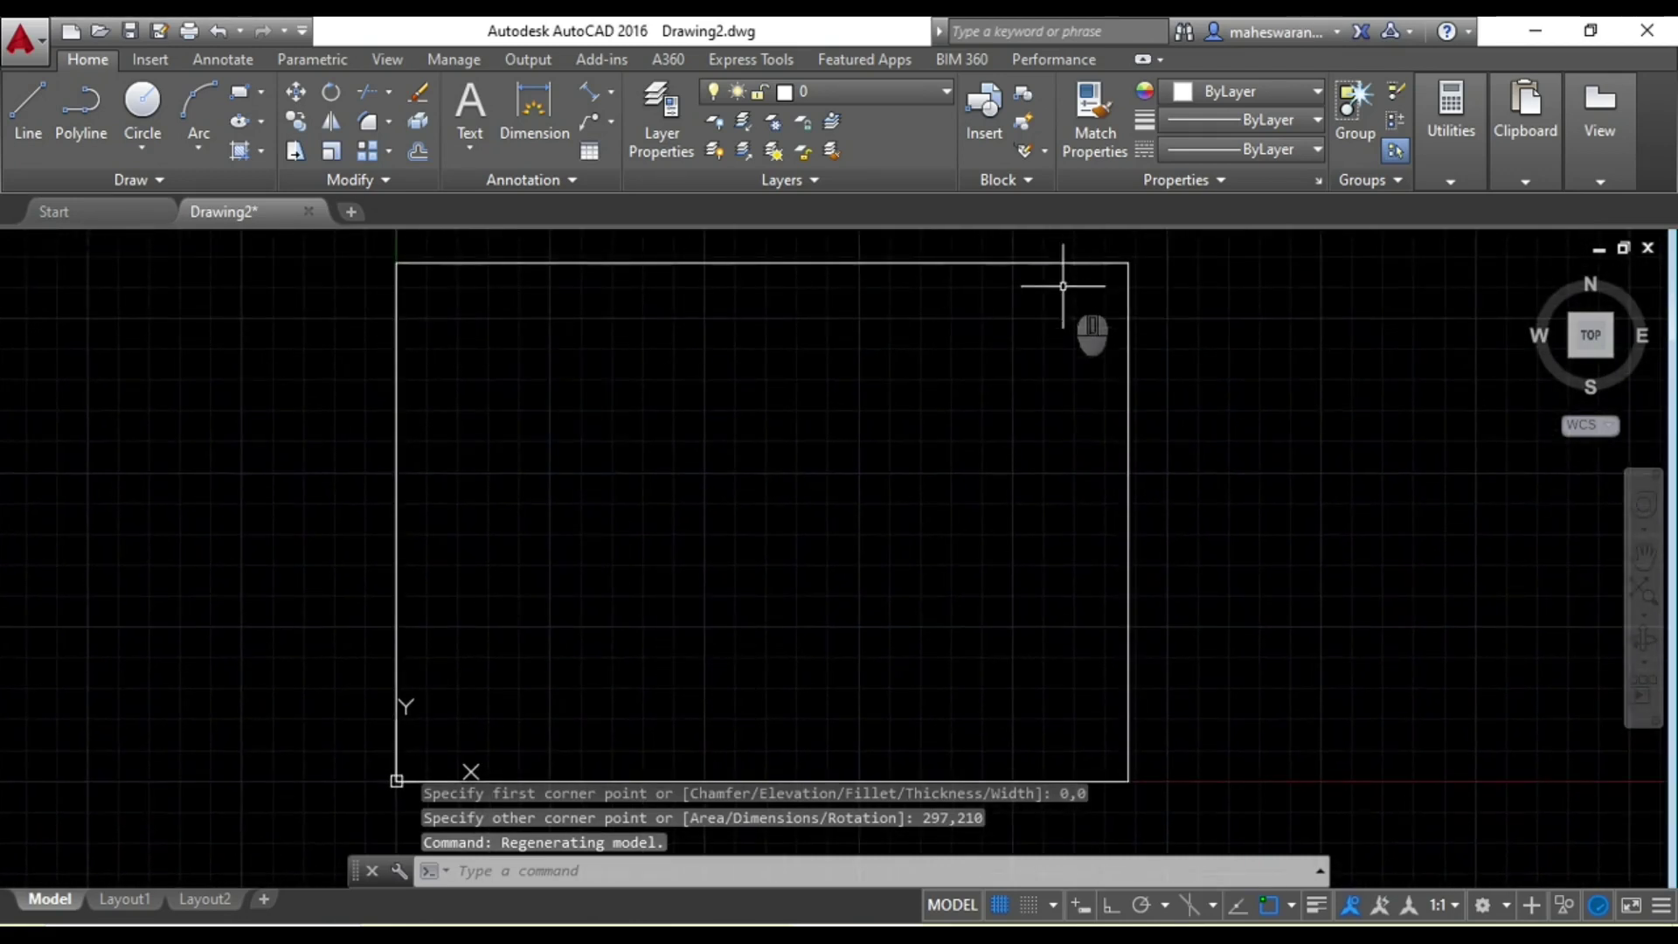
click(1001, 906)
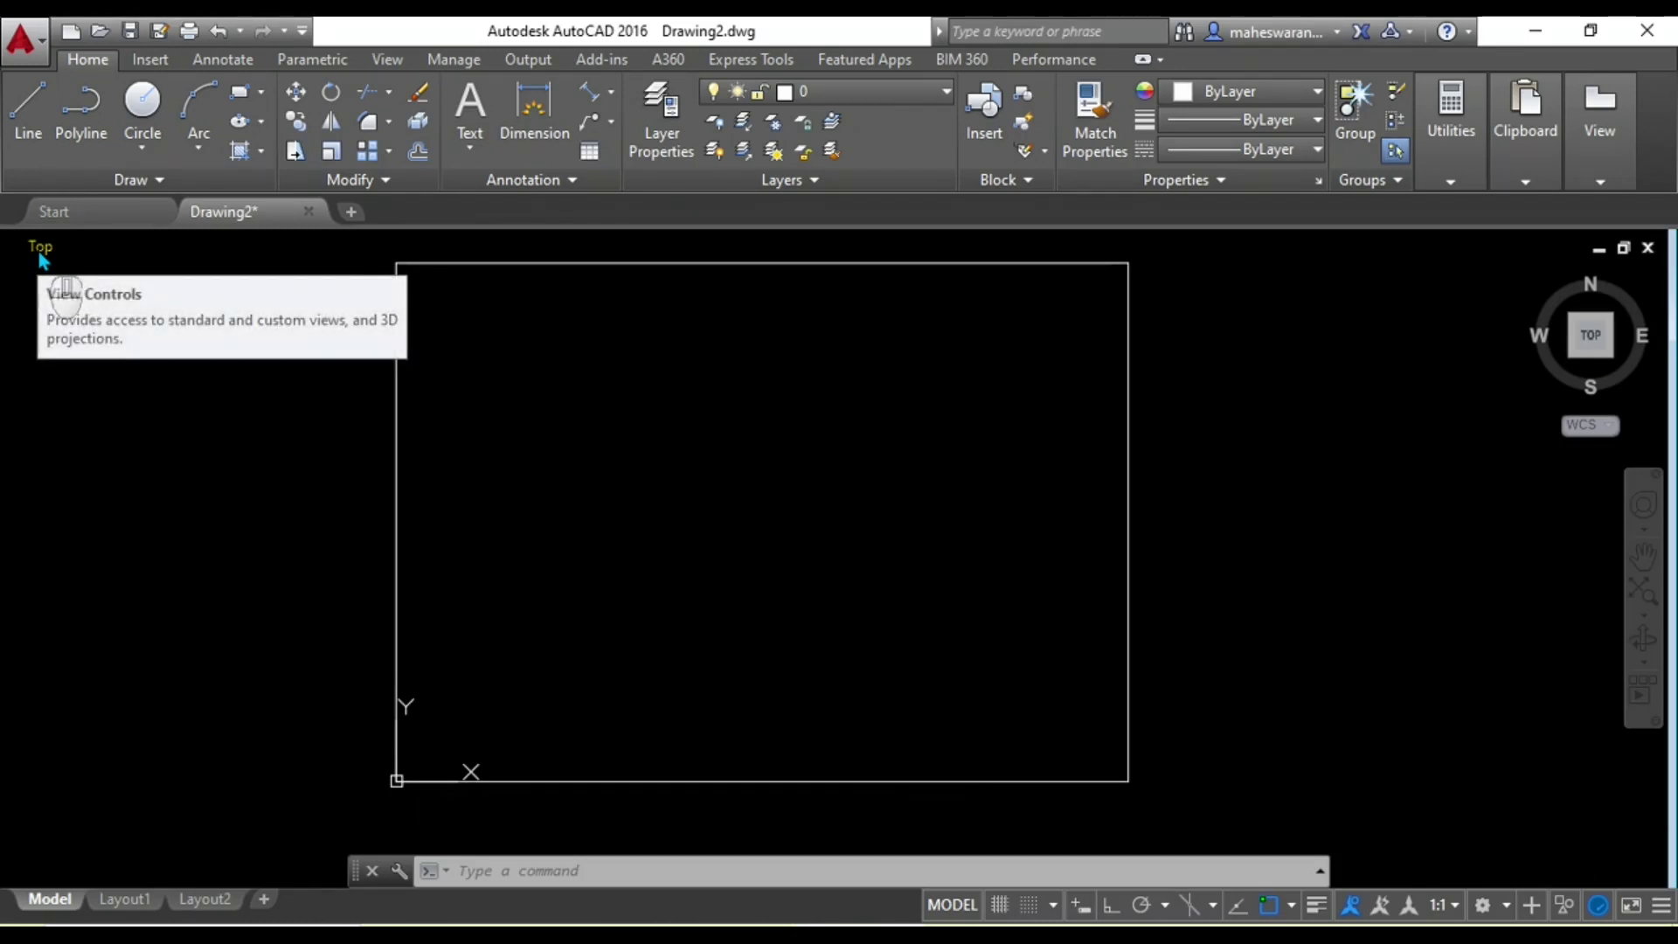
click(39, 251)
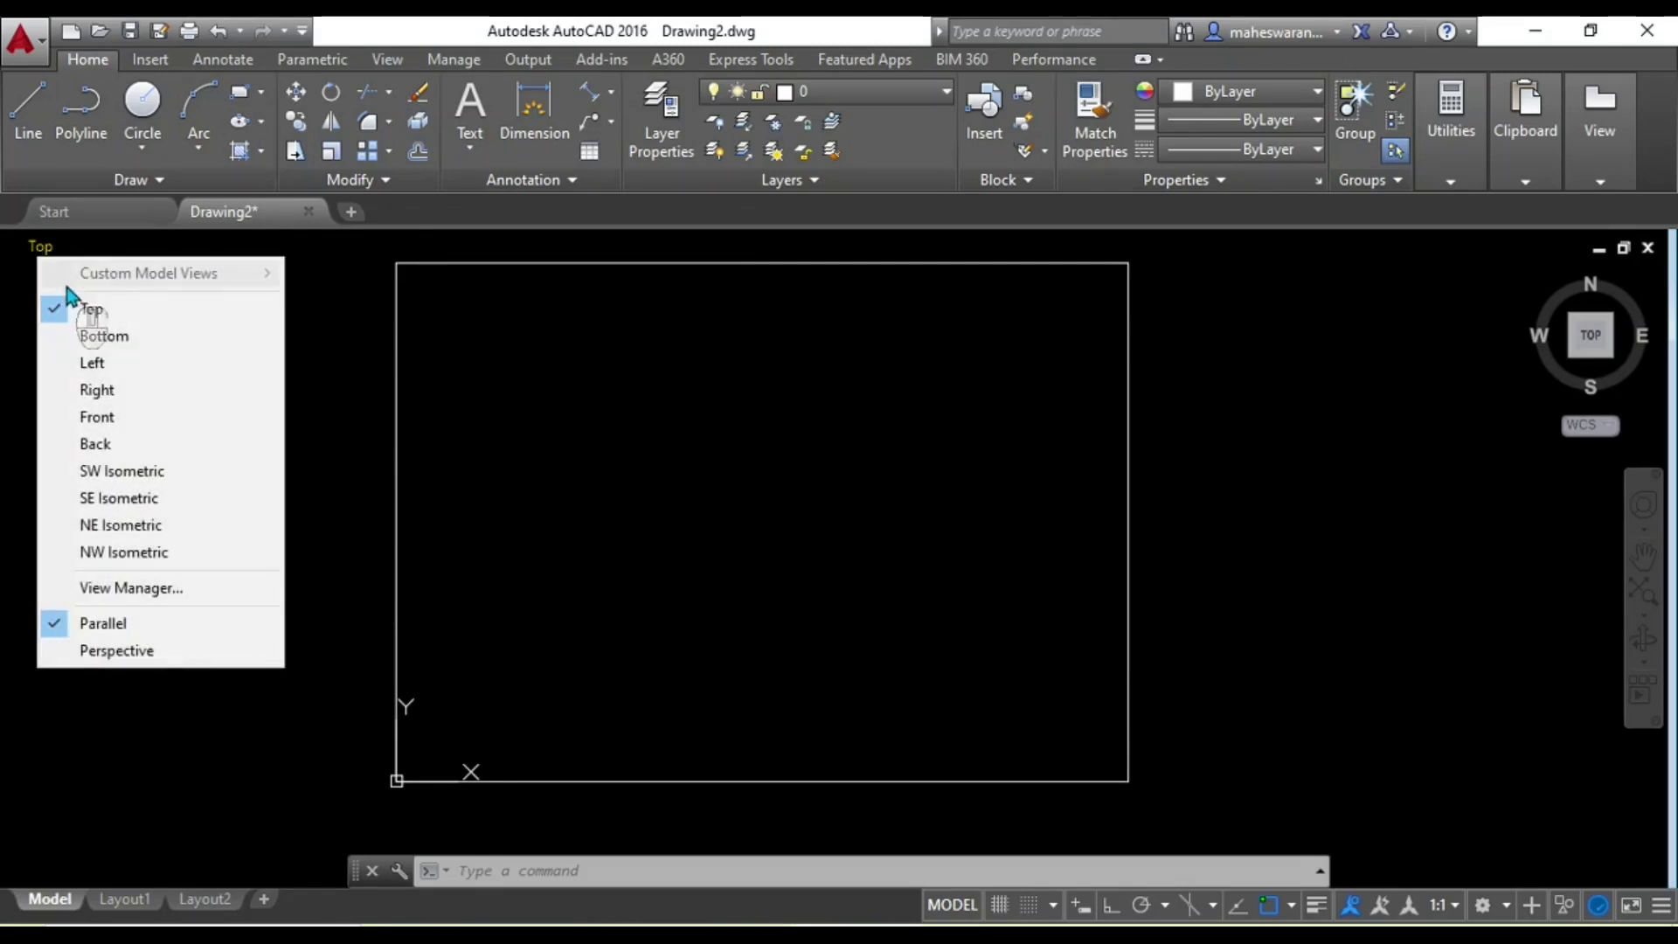
click(106, 416)
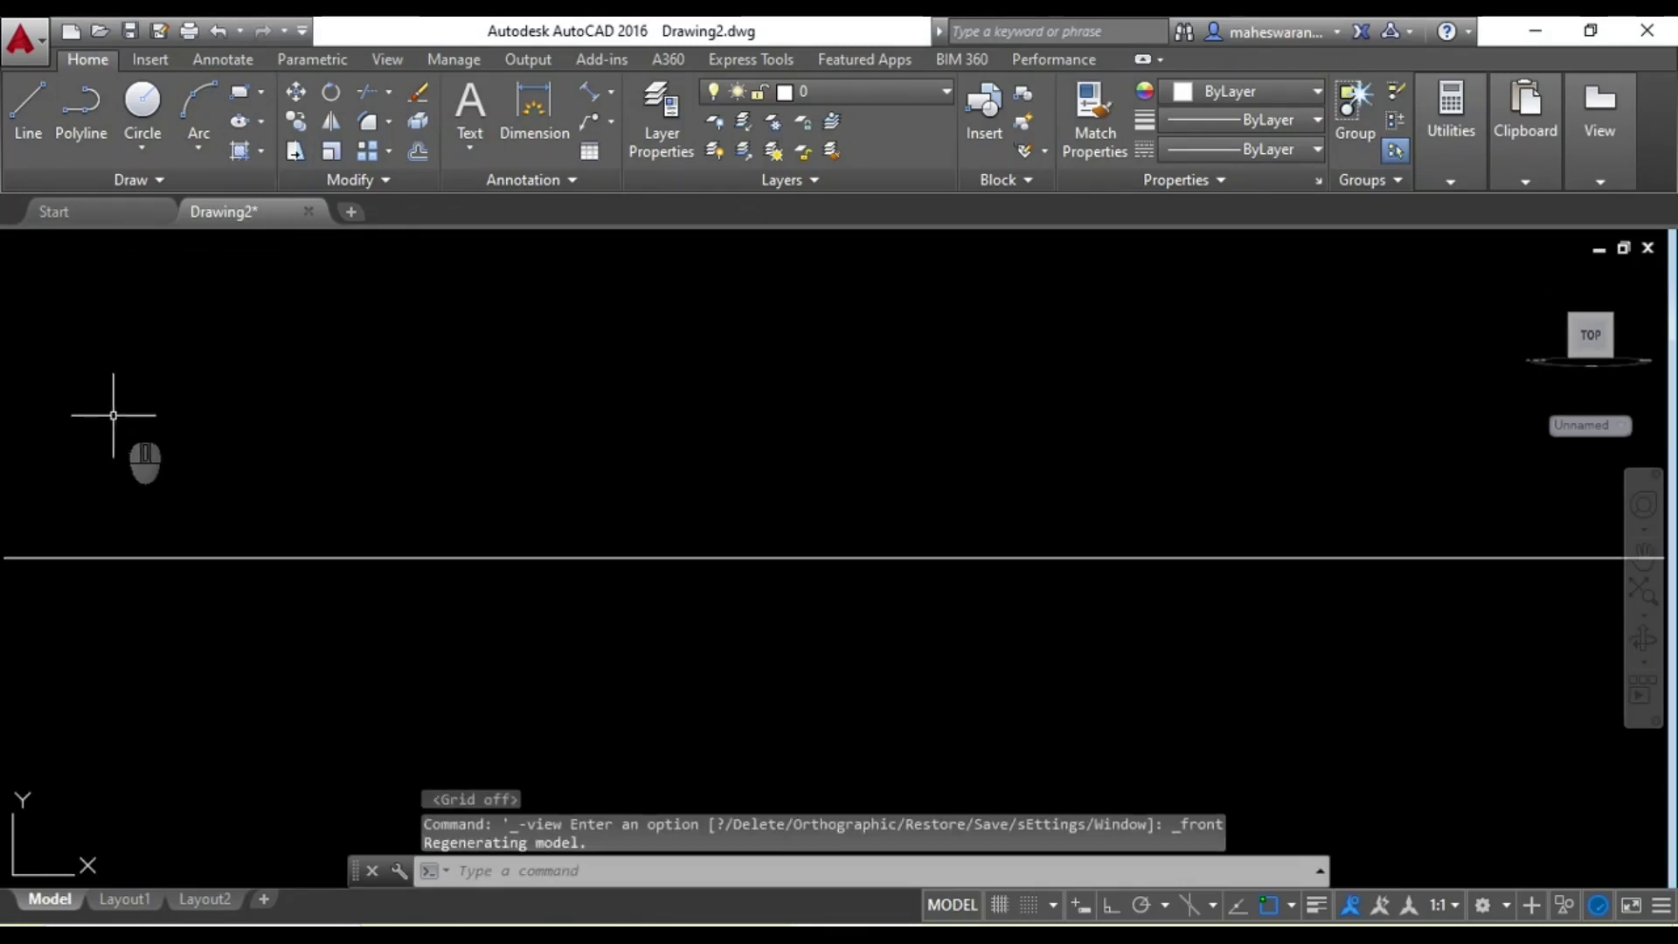
scroll(133, 415, down, 2)
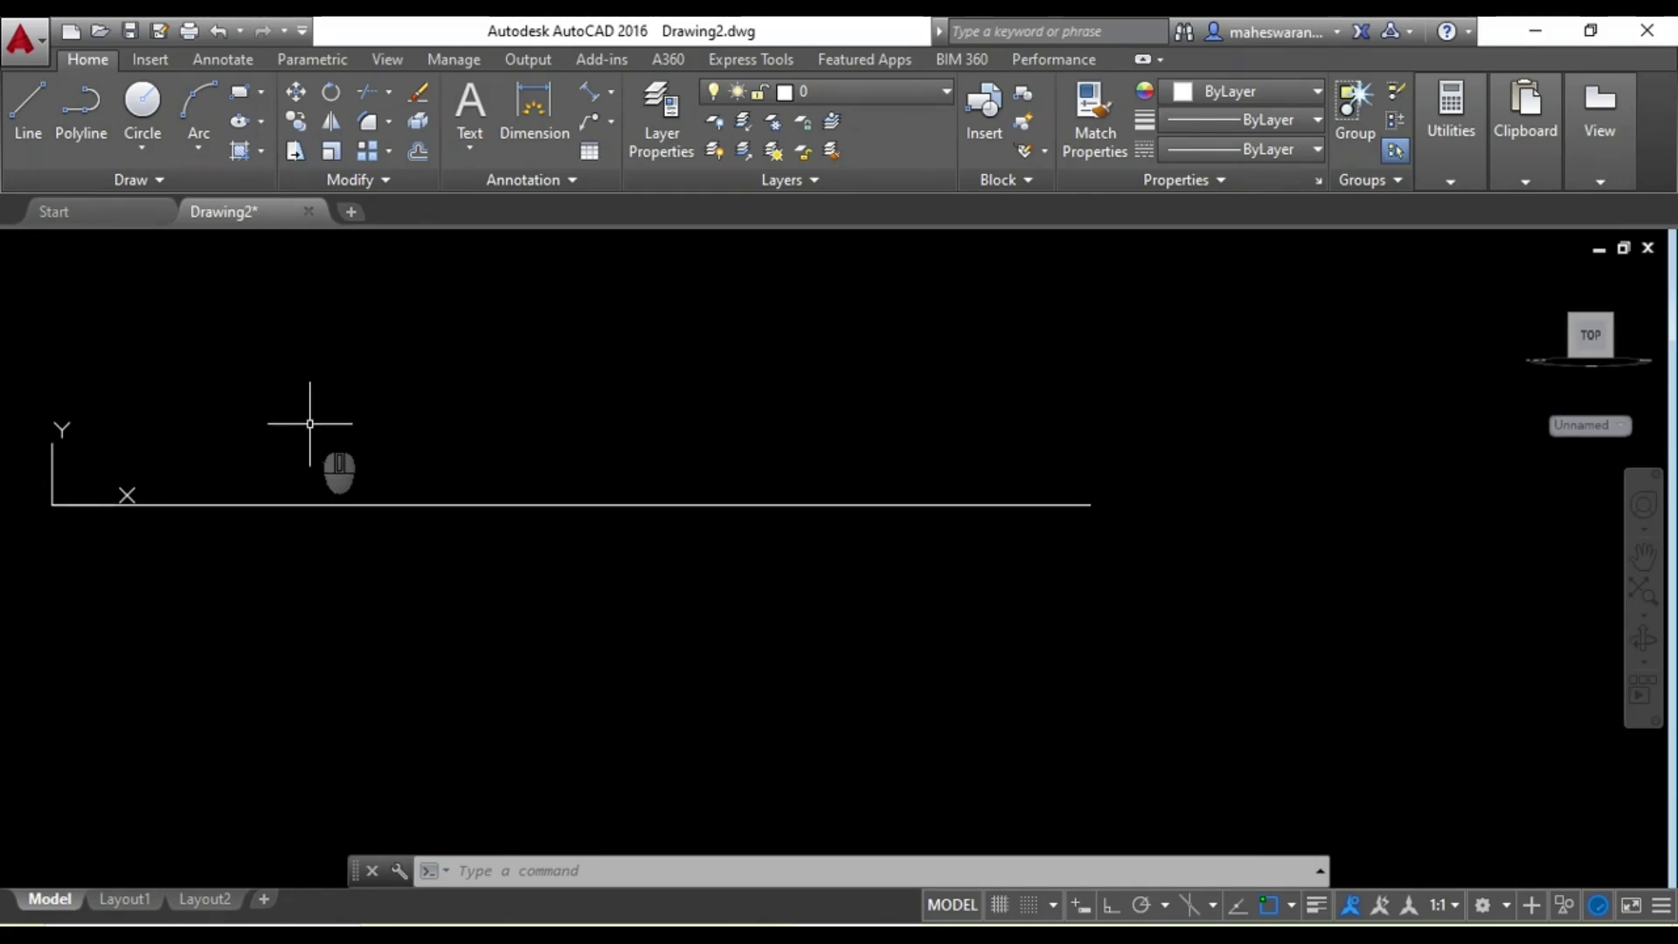
scroll(393, 375, down, 2)
middle_drag(393, 375, 441, 507)
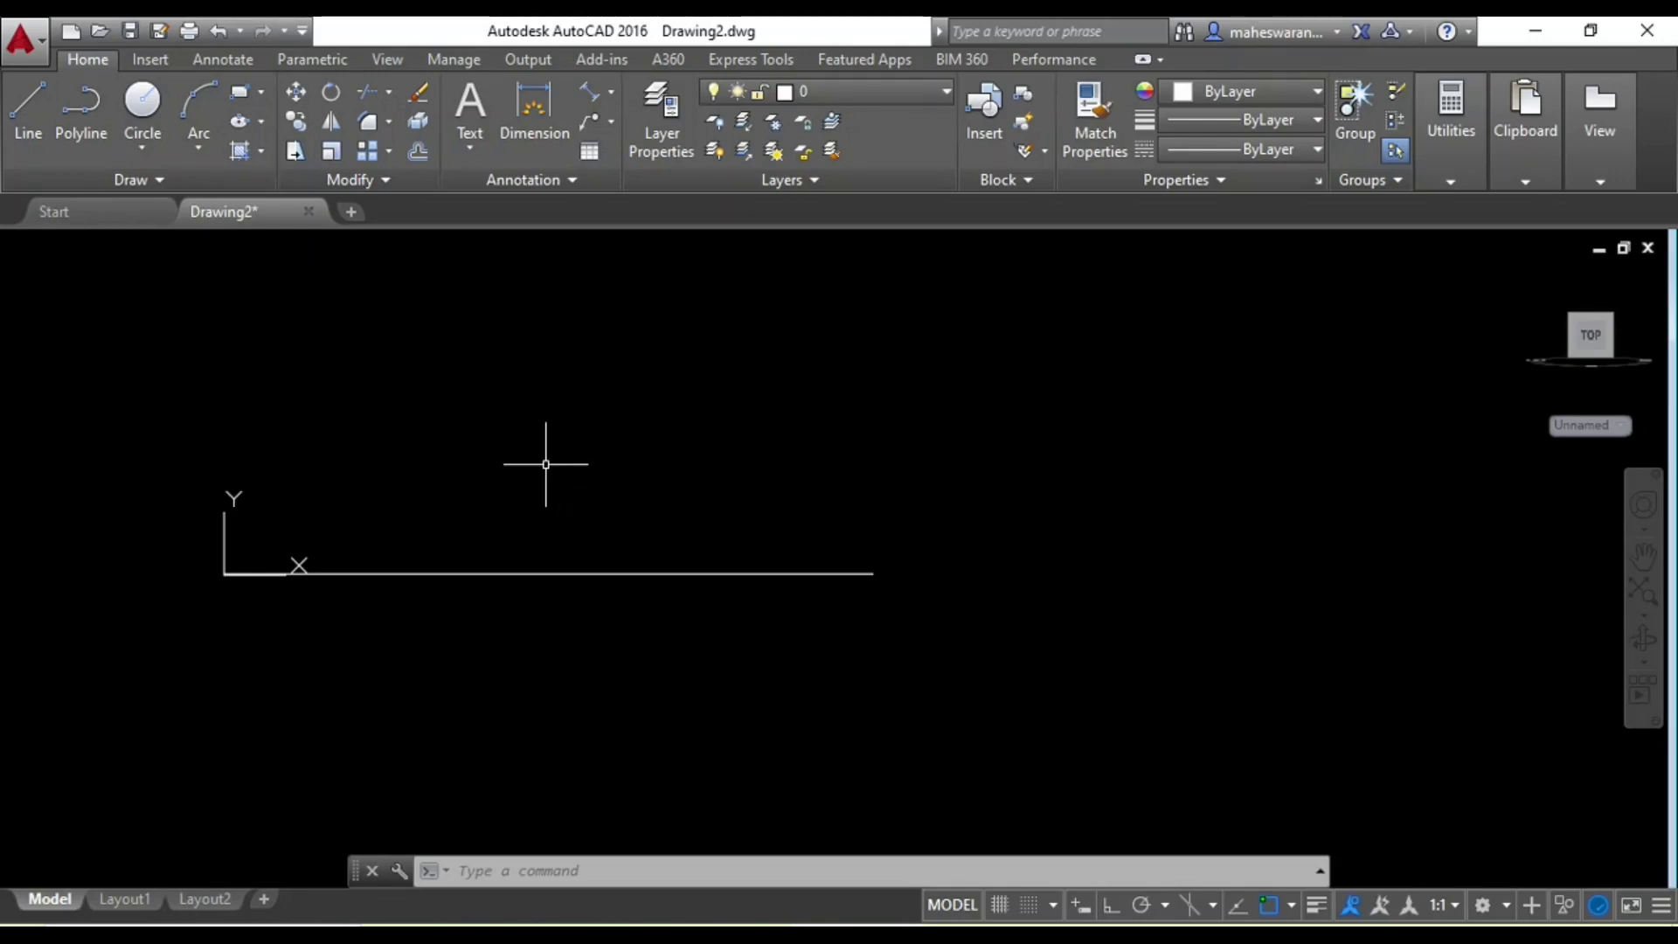
Draw a 6-sided polygon by its edge above the rectangle's line, with Ortho on and a horizontal bottom edge of 35
text(poly)
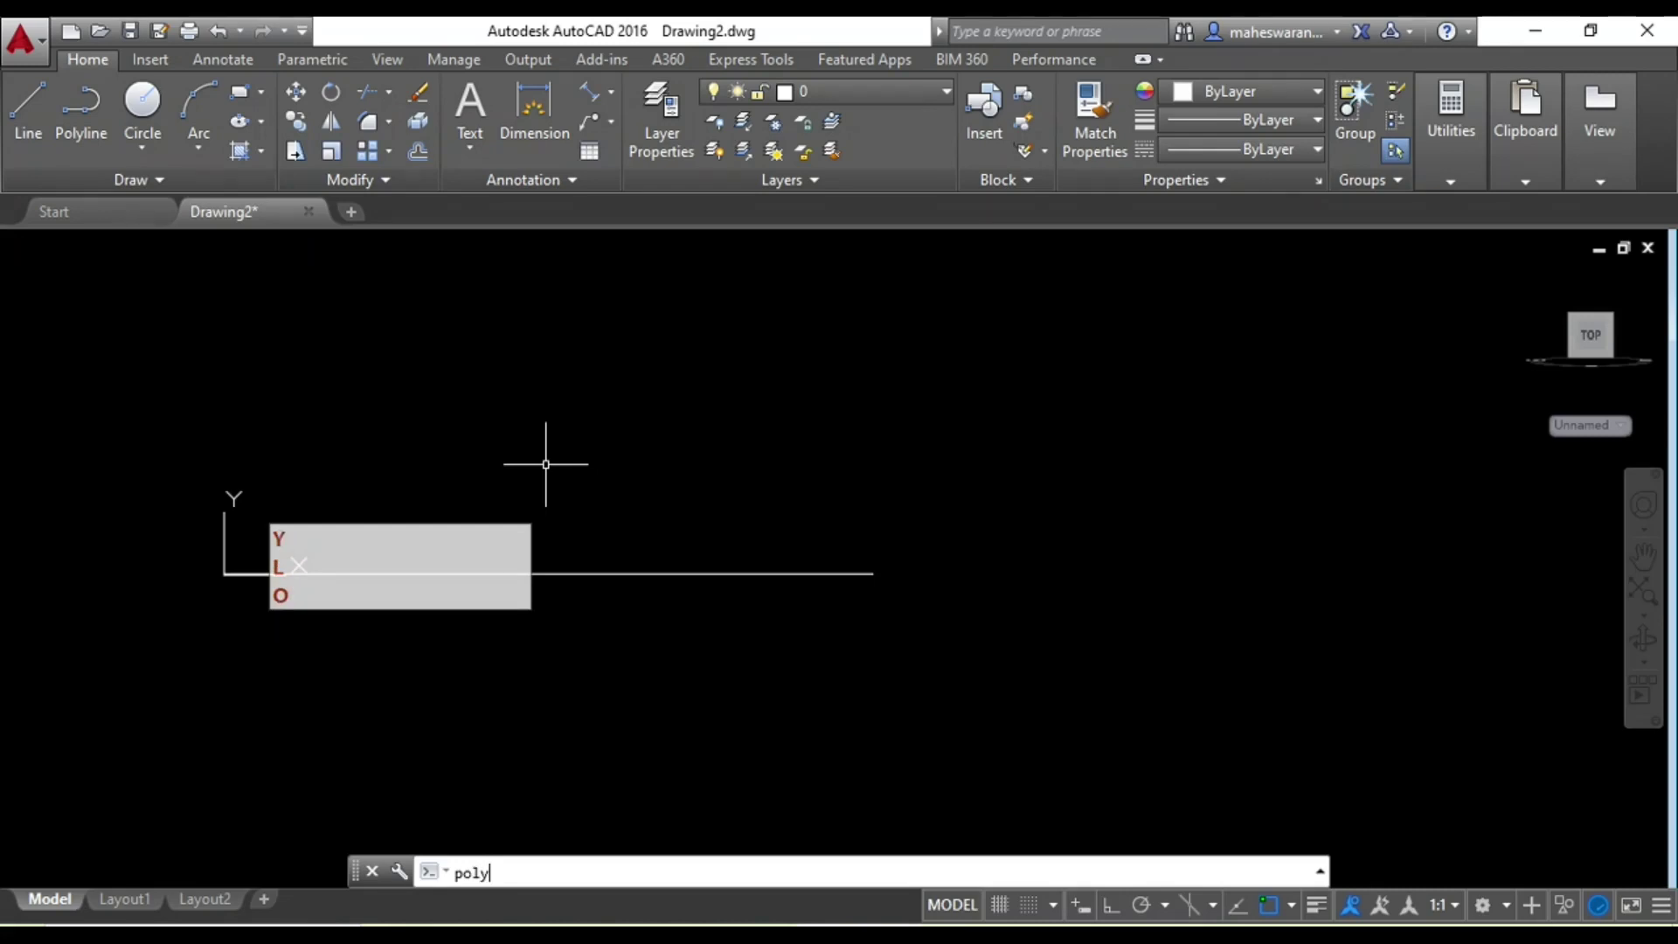
text(gon)
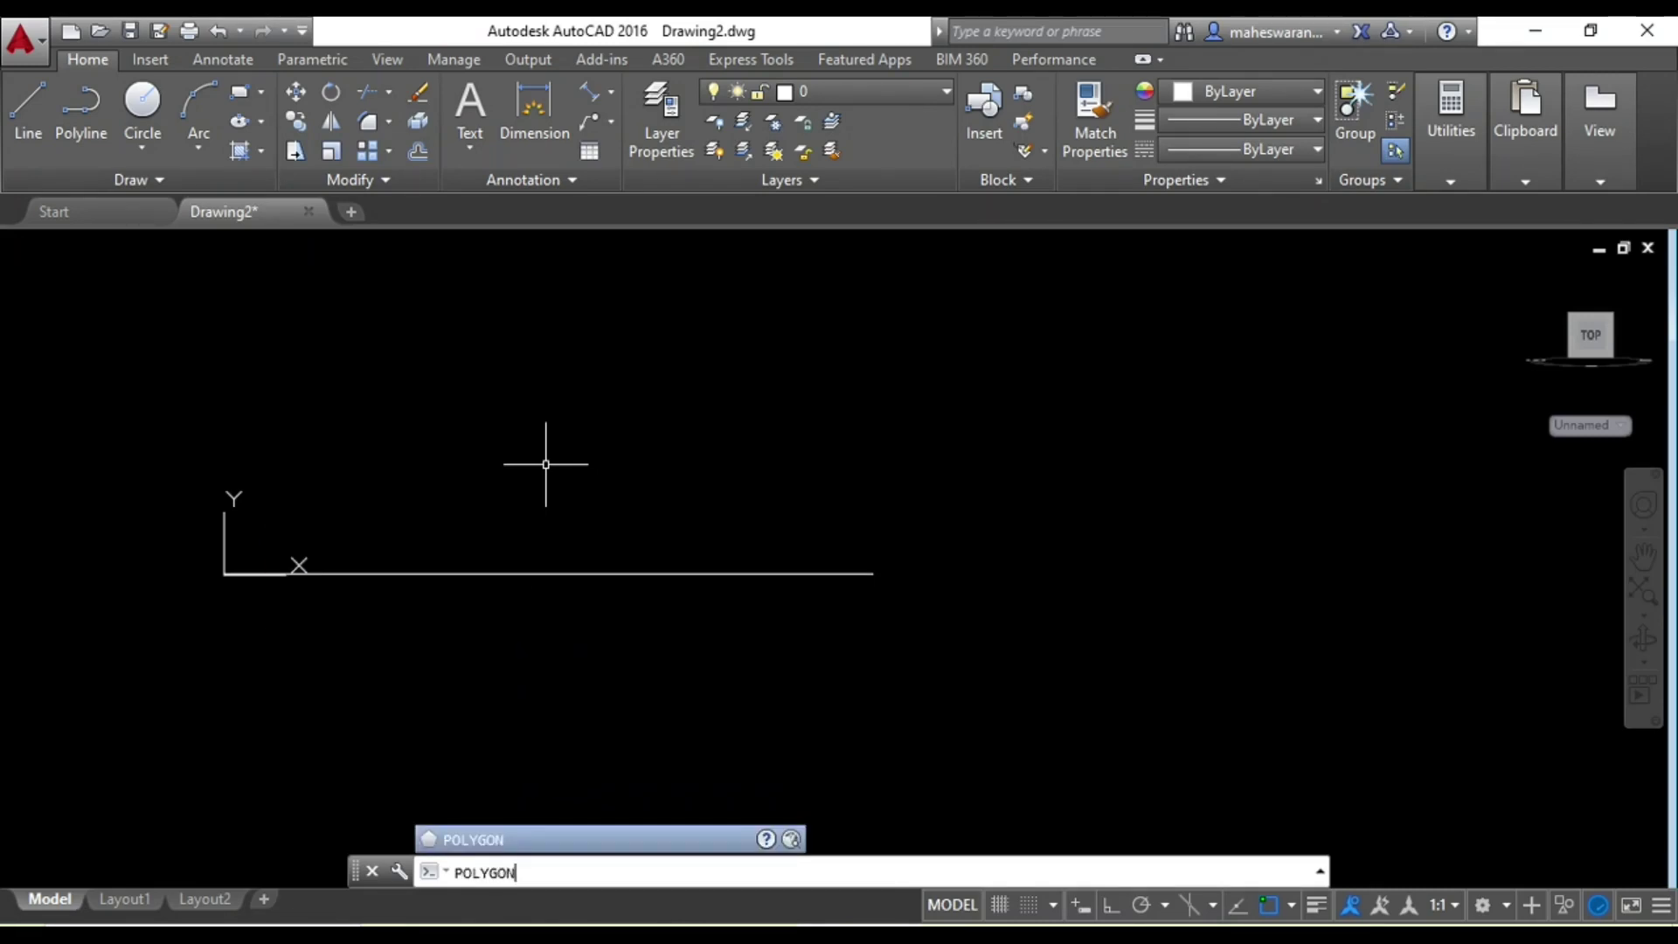
key(Return)
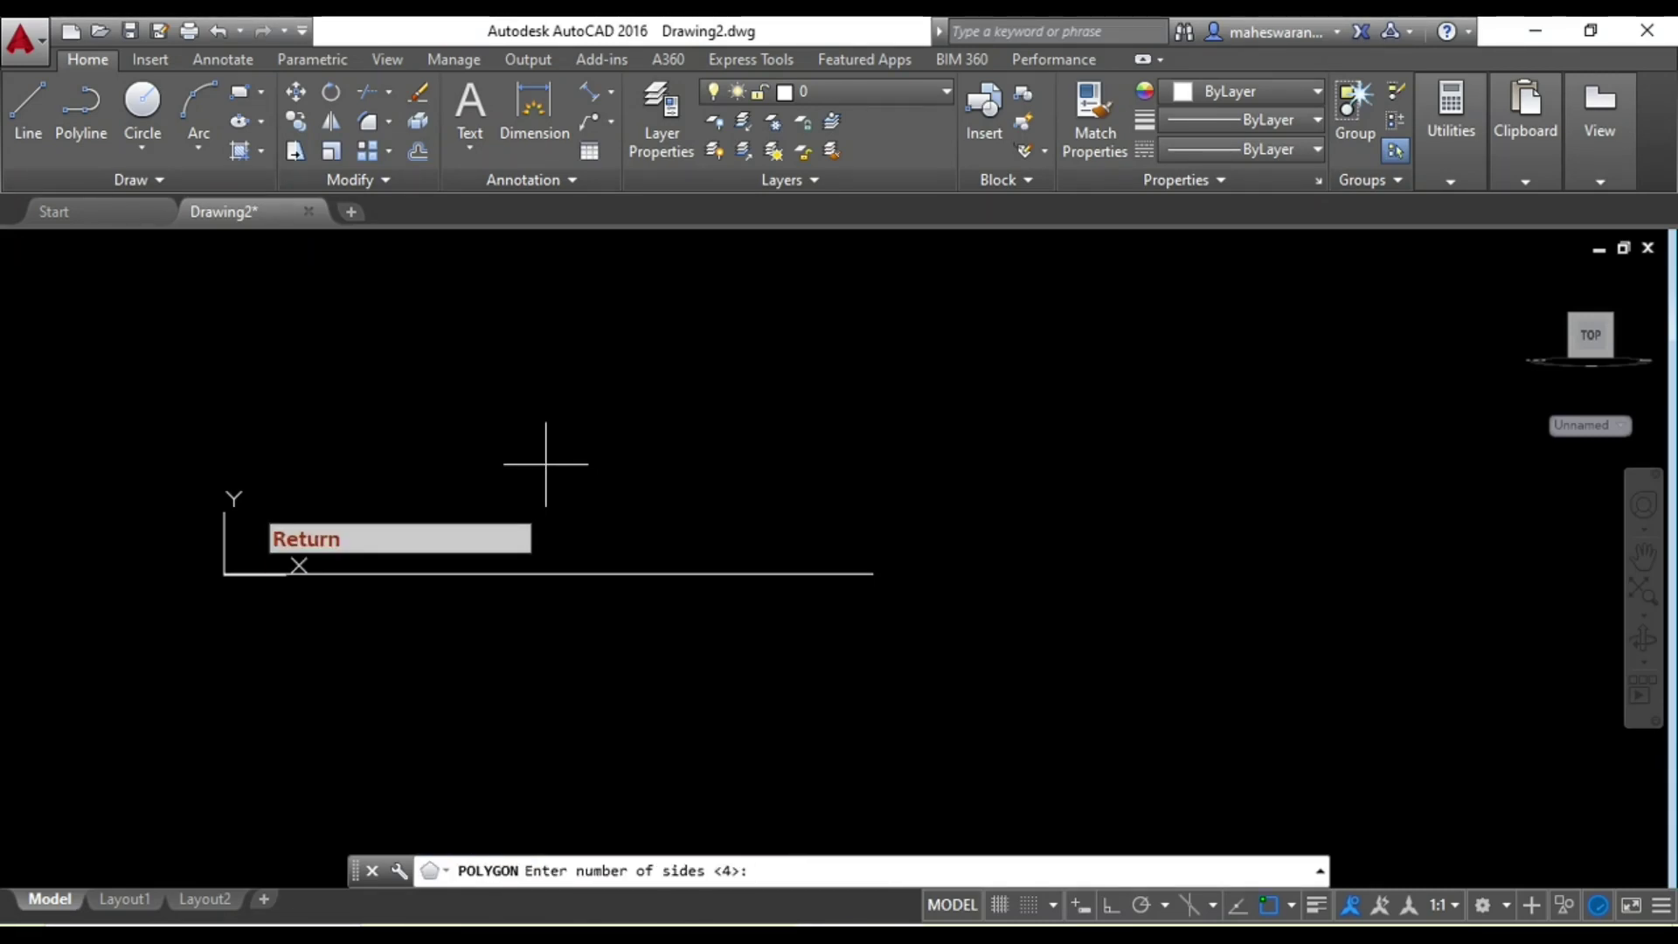
text(6)
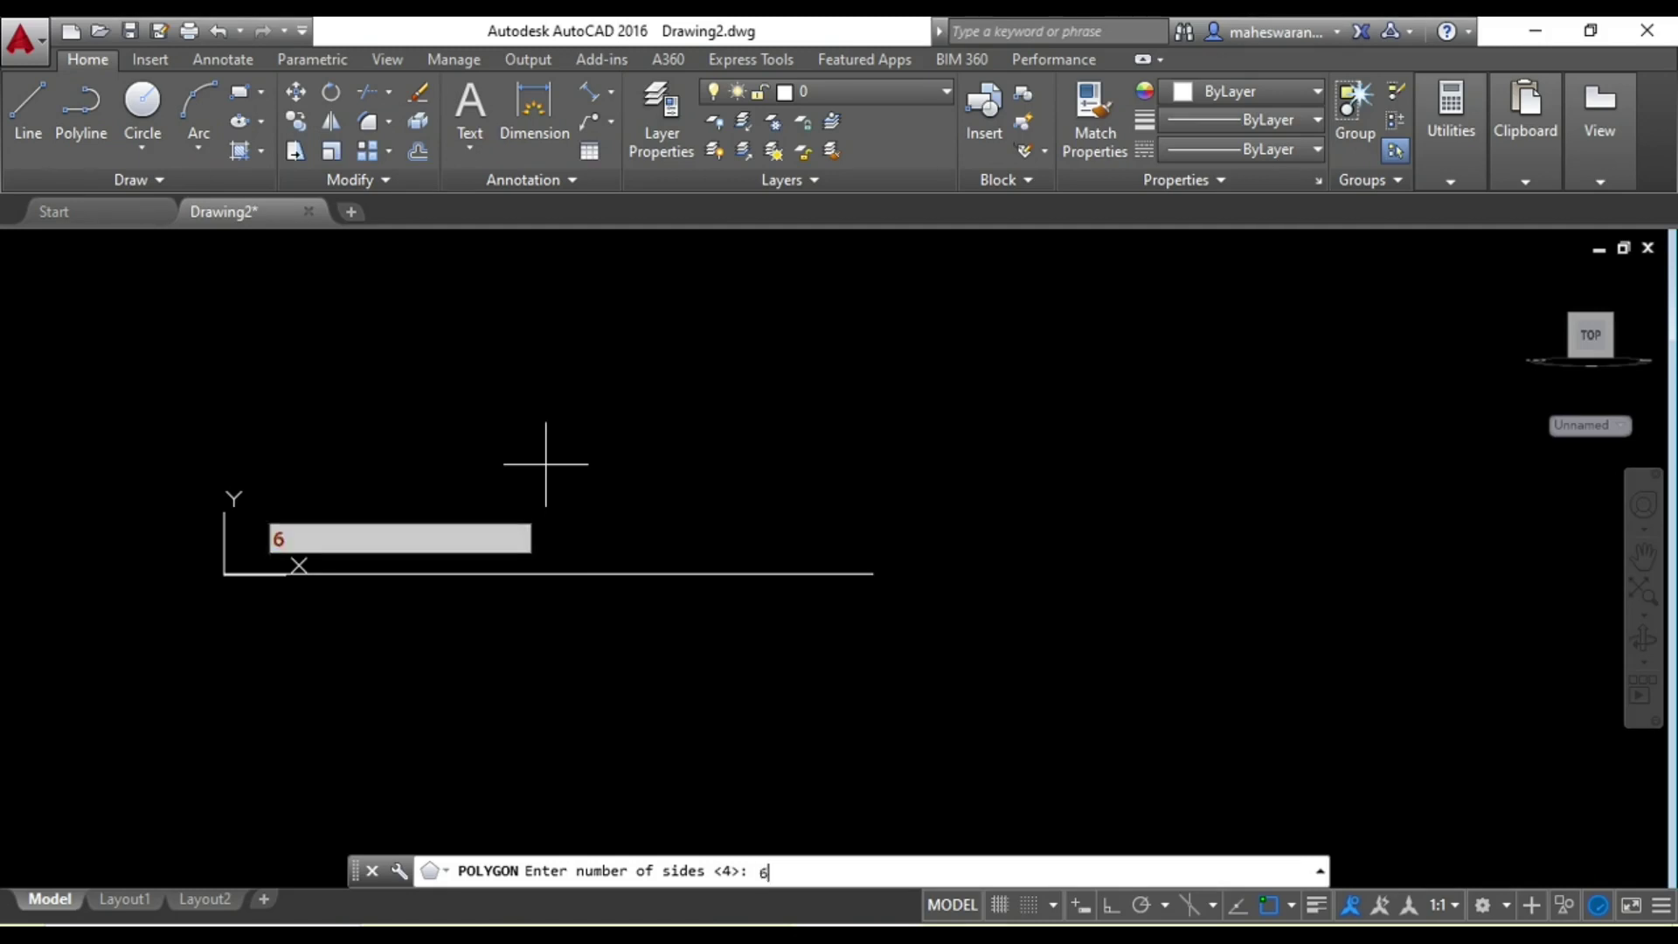
key(Return)
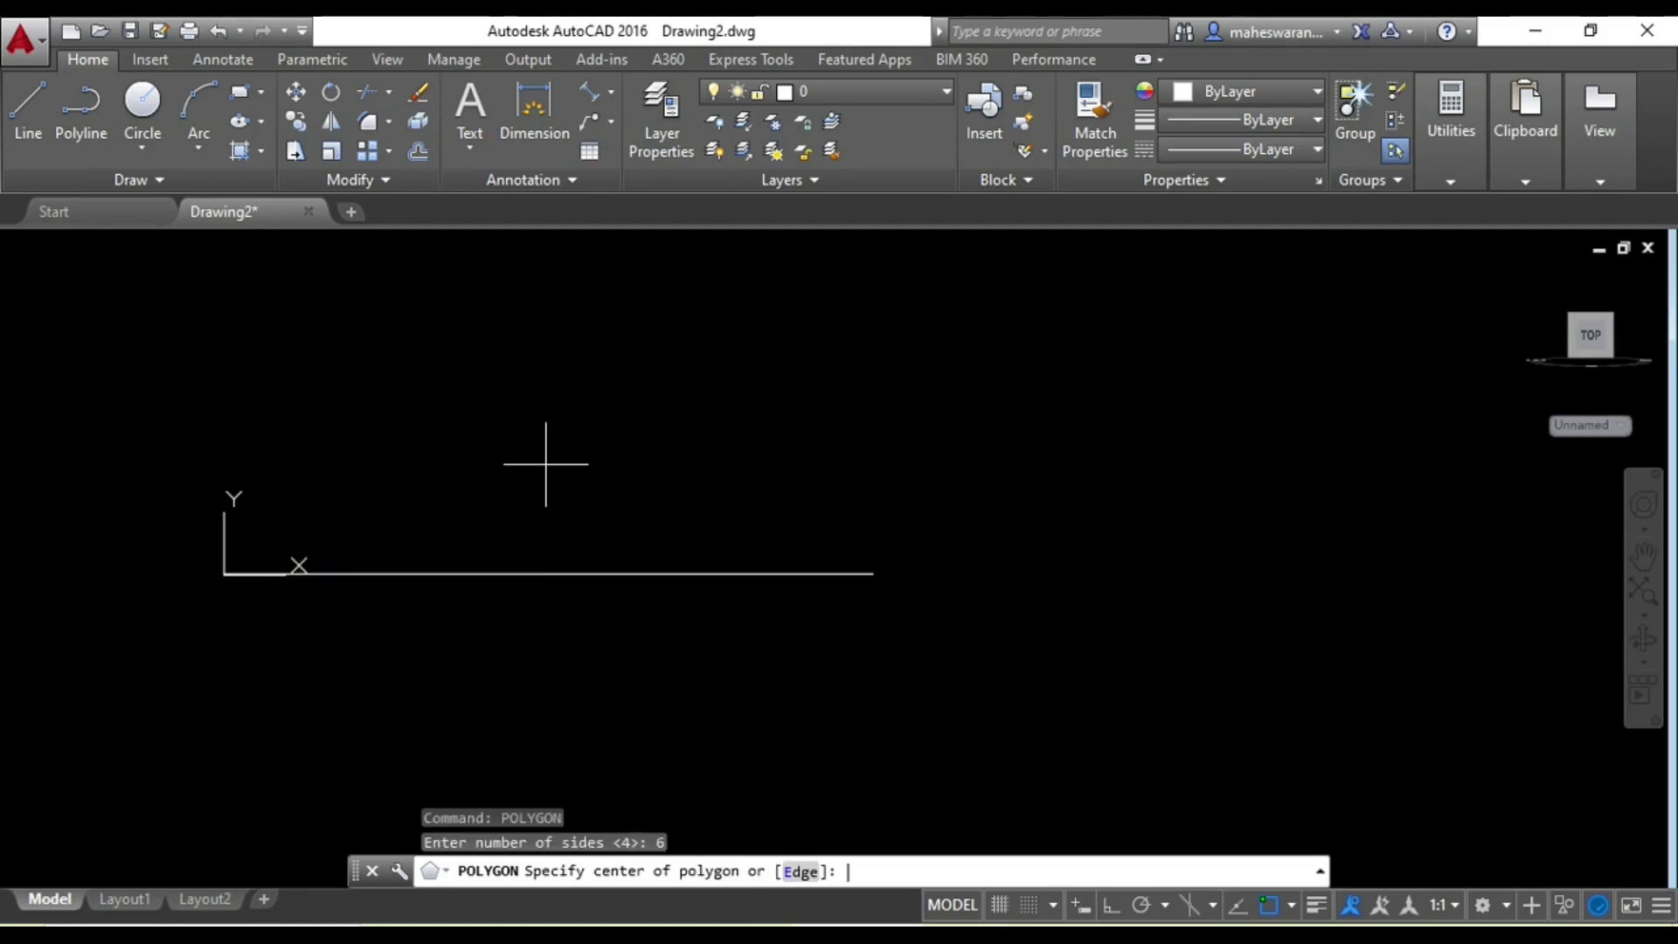
click(800, 871)
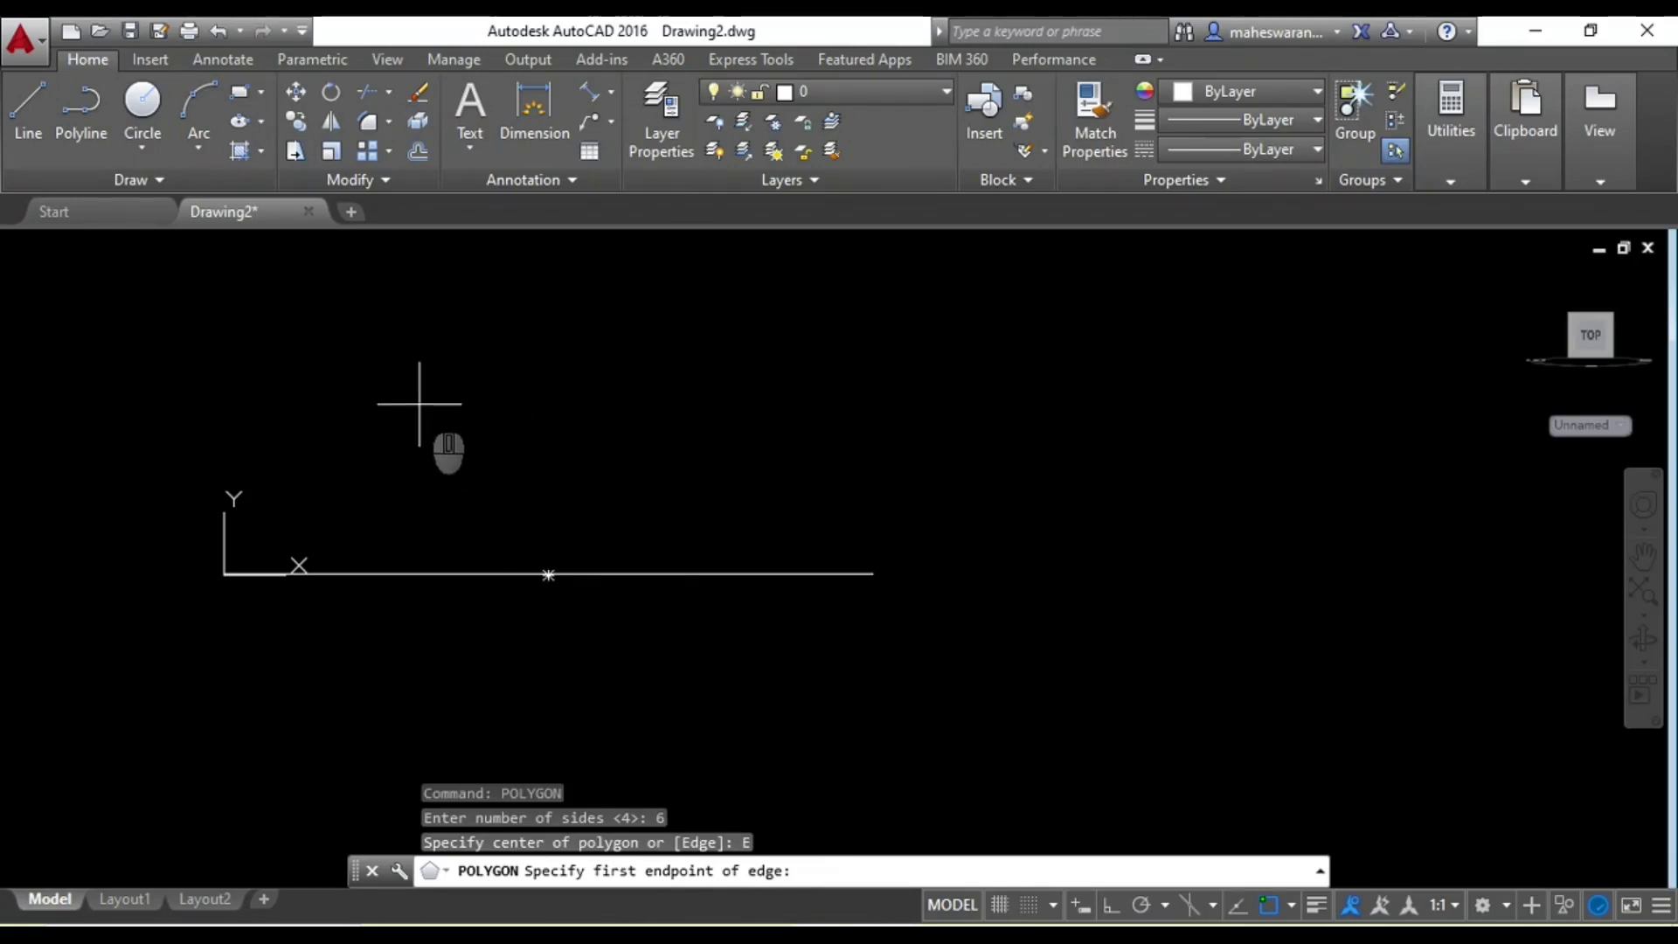
click(424, 407)
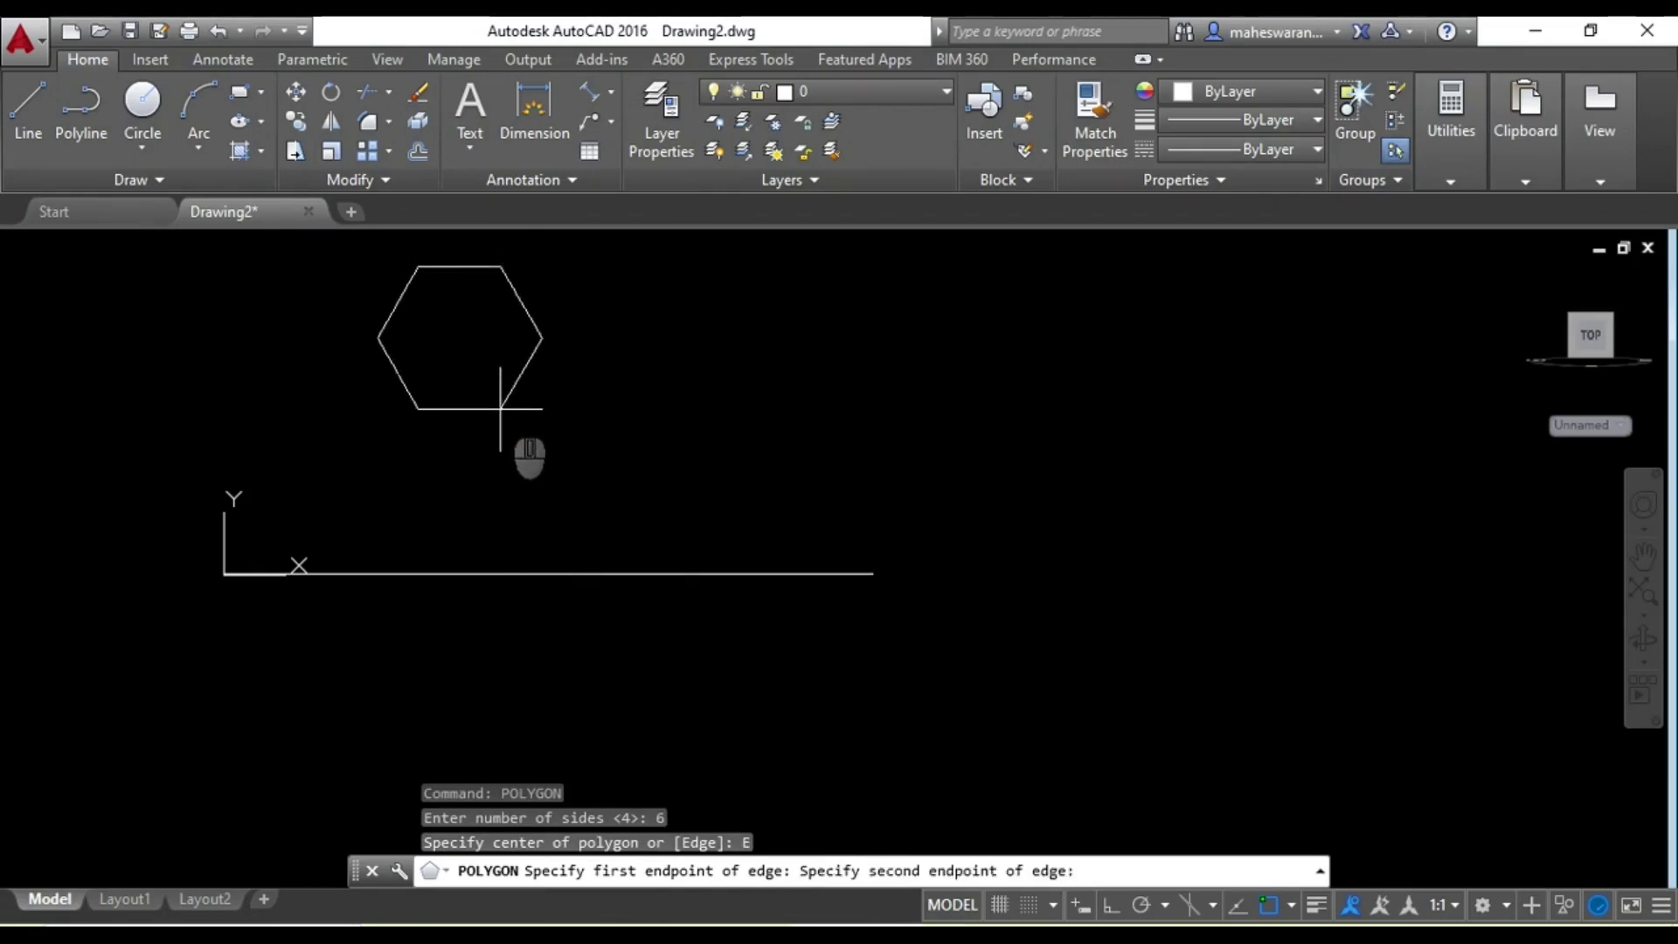
click(1110, 907)
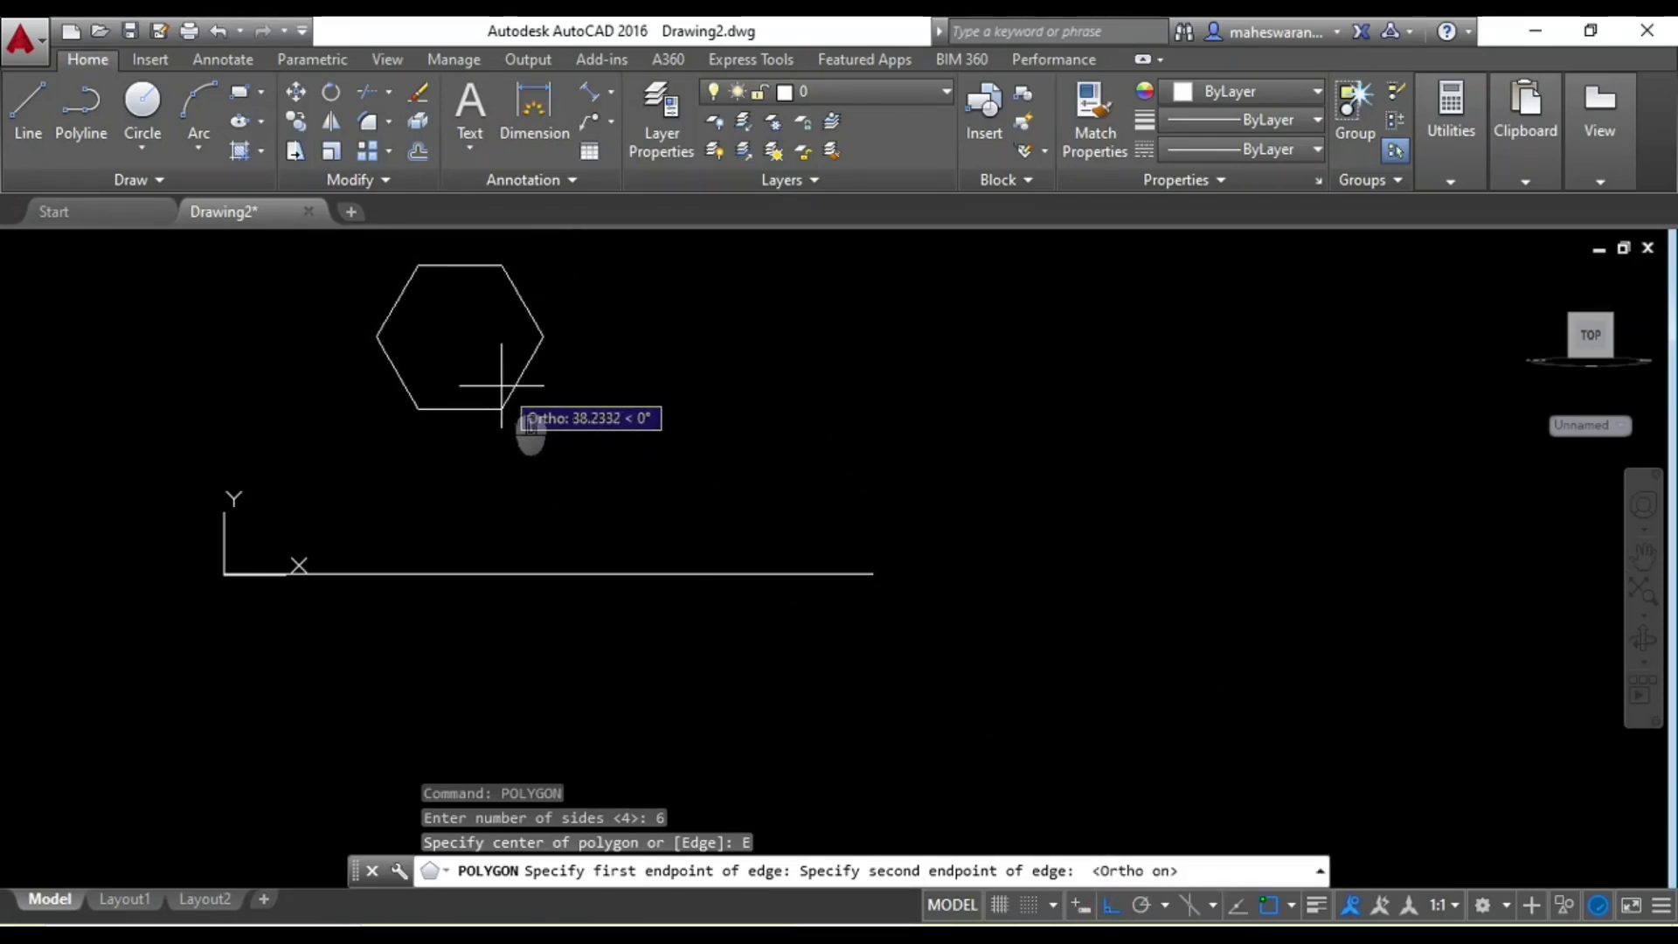
text(35)
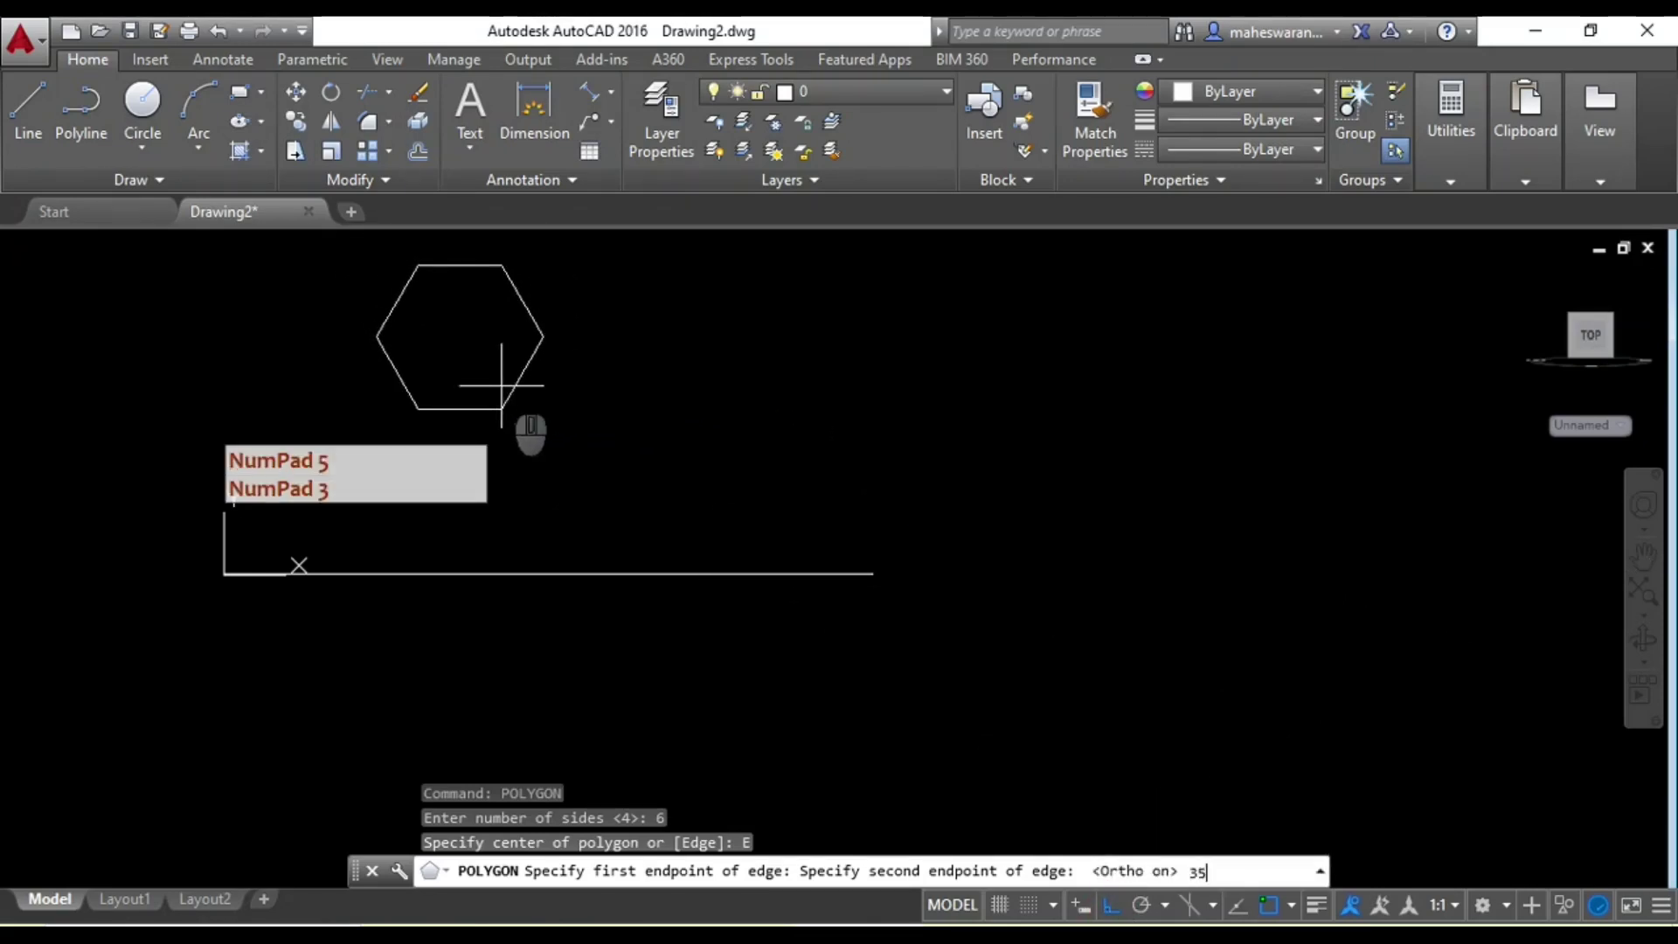
key(Return)
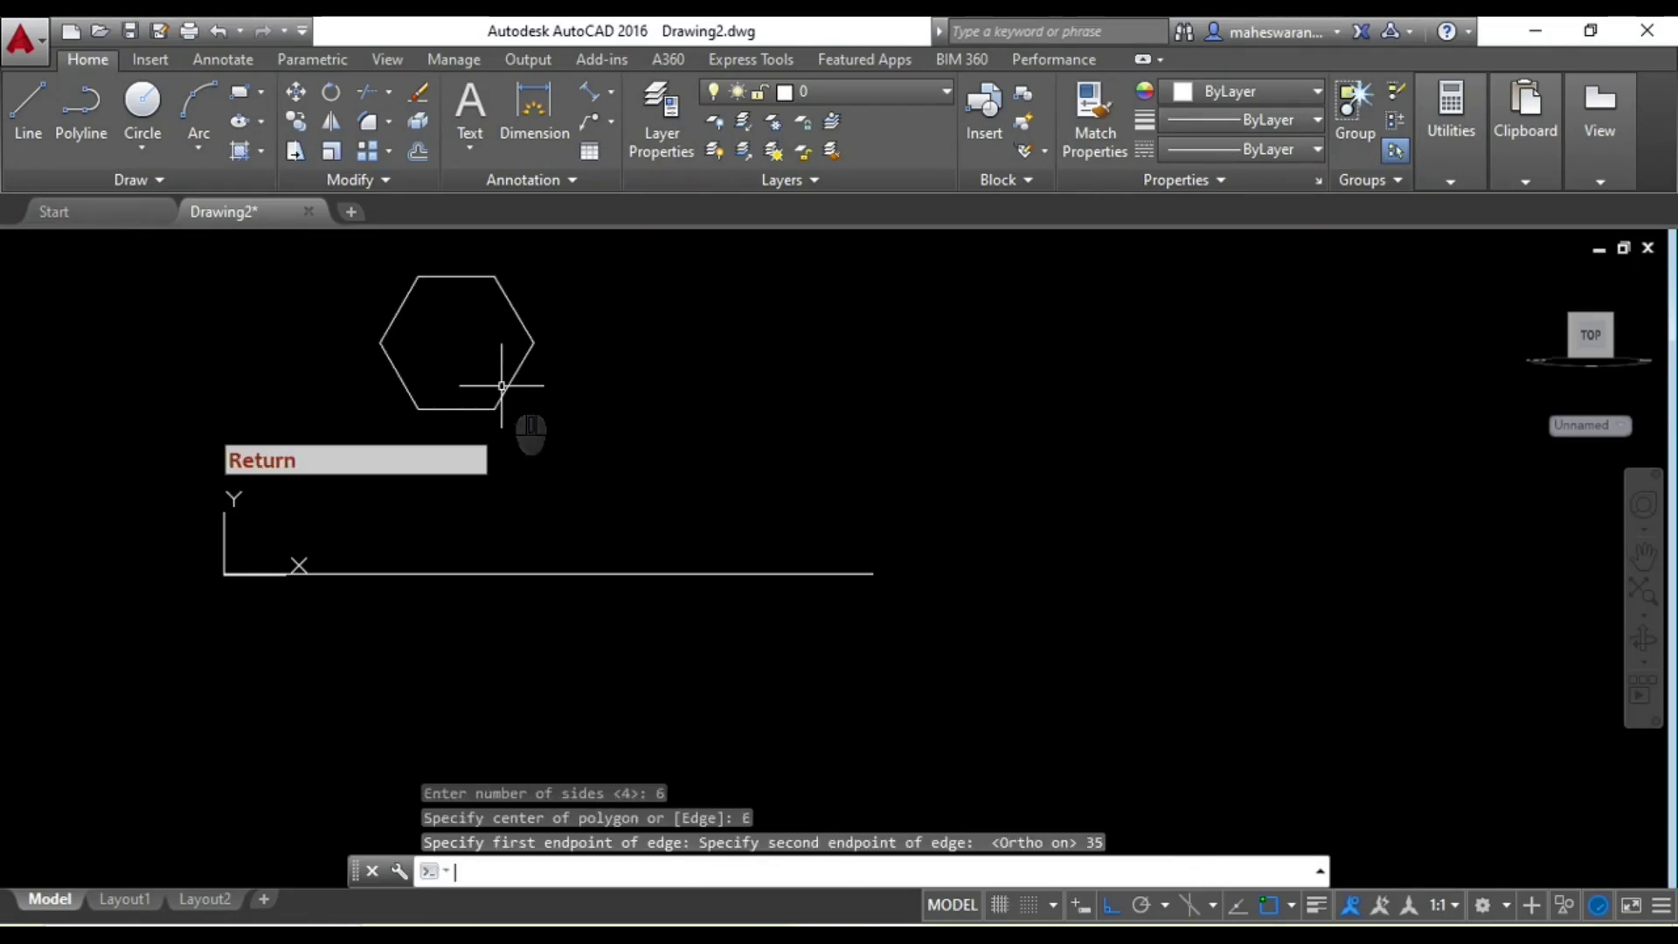
Extrude the hexagon to a height of 50
scroll(721, 393, down, 2)
middle_drag(715, 355, 742, 457)
scroll(740, 458, up, 2)
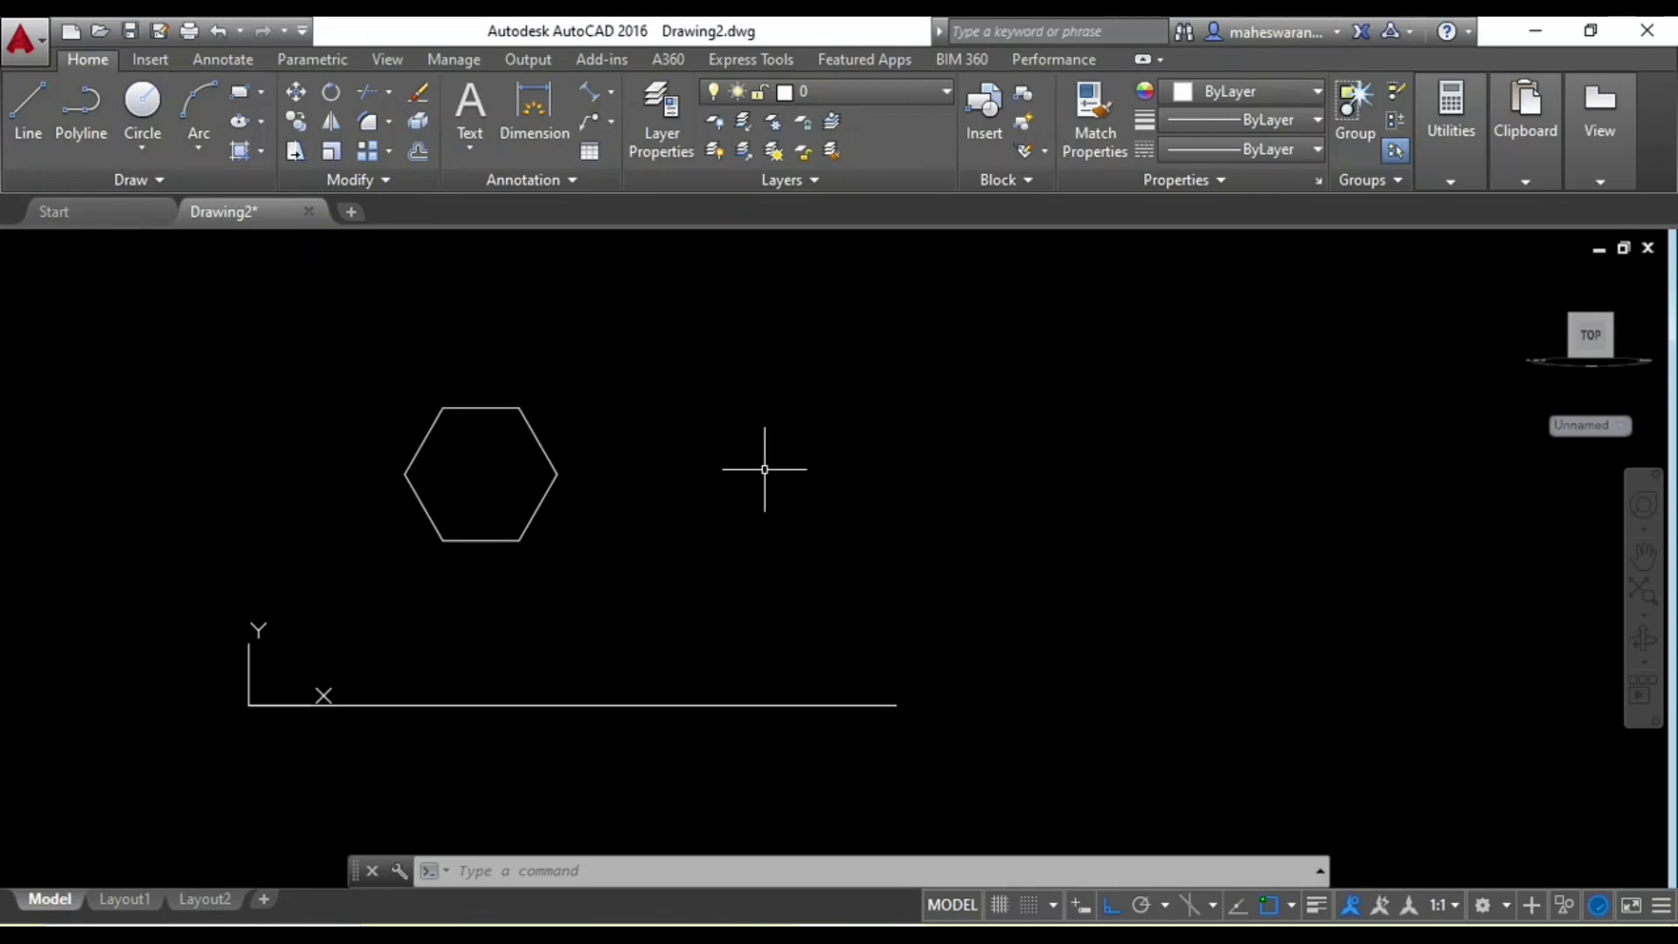
text(extrud)
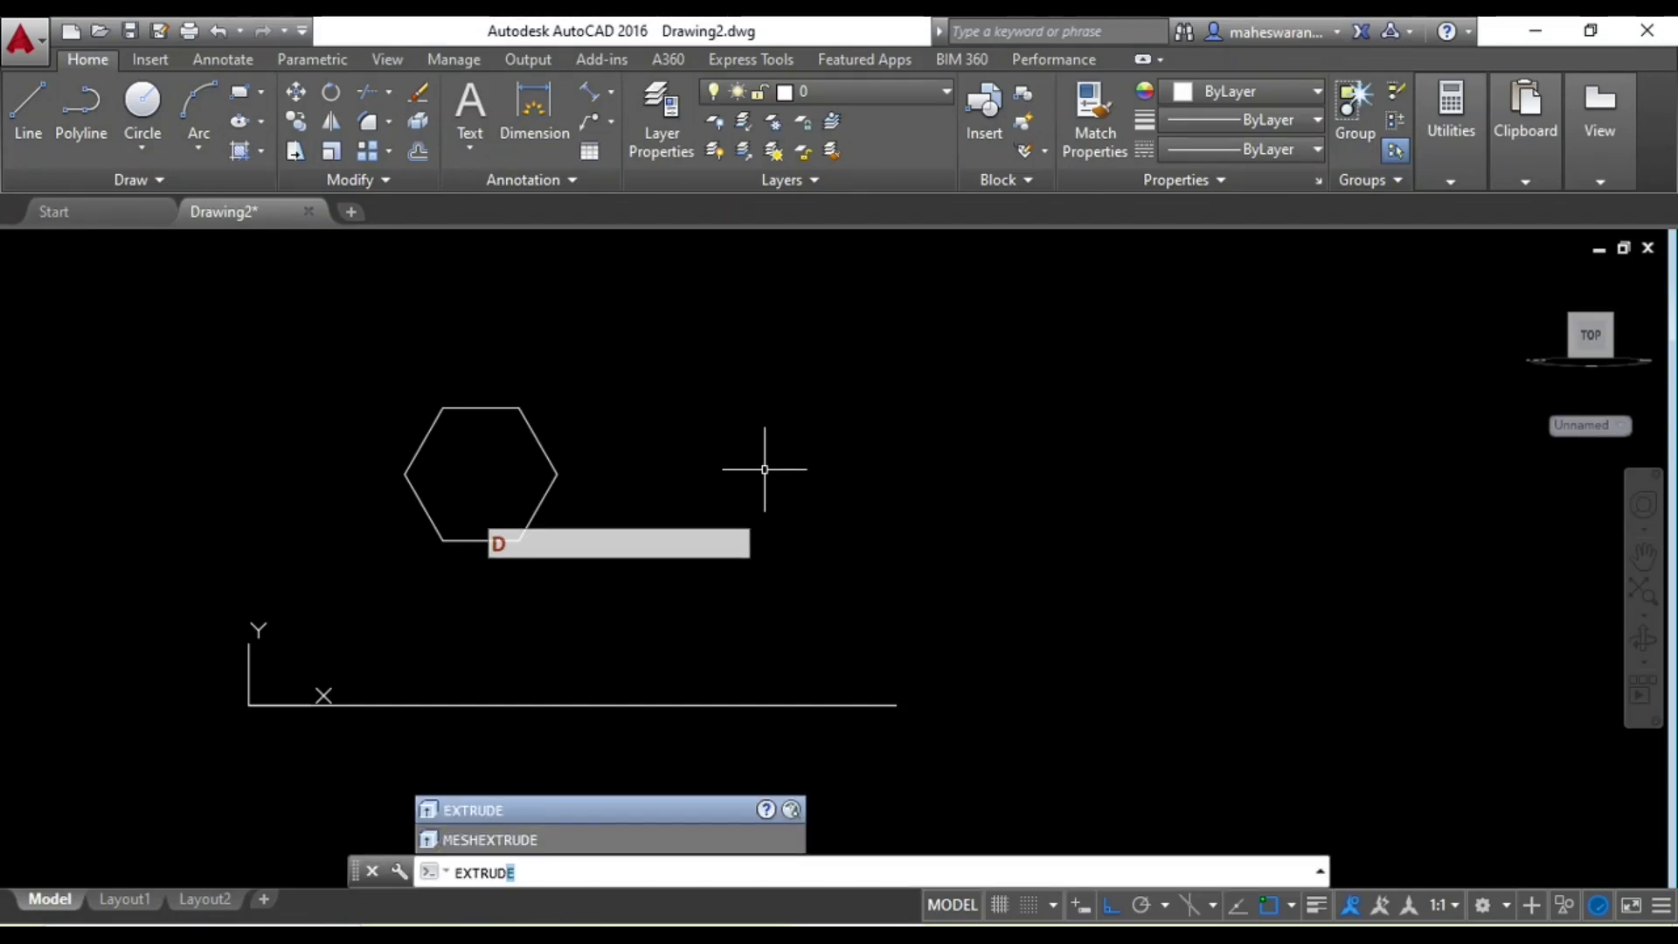
text(e)
key(Return)
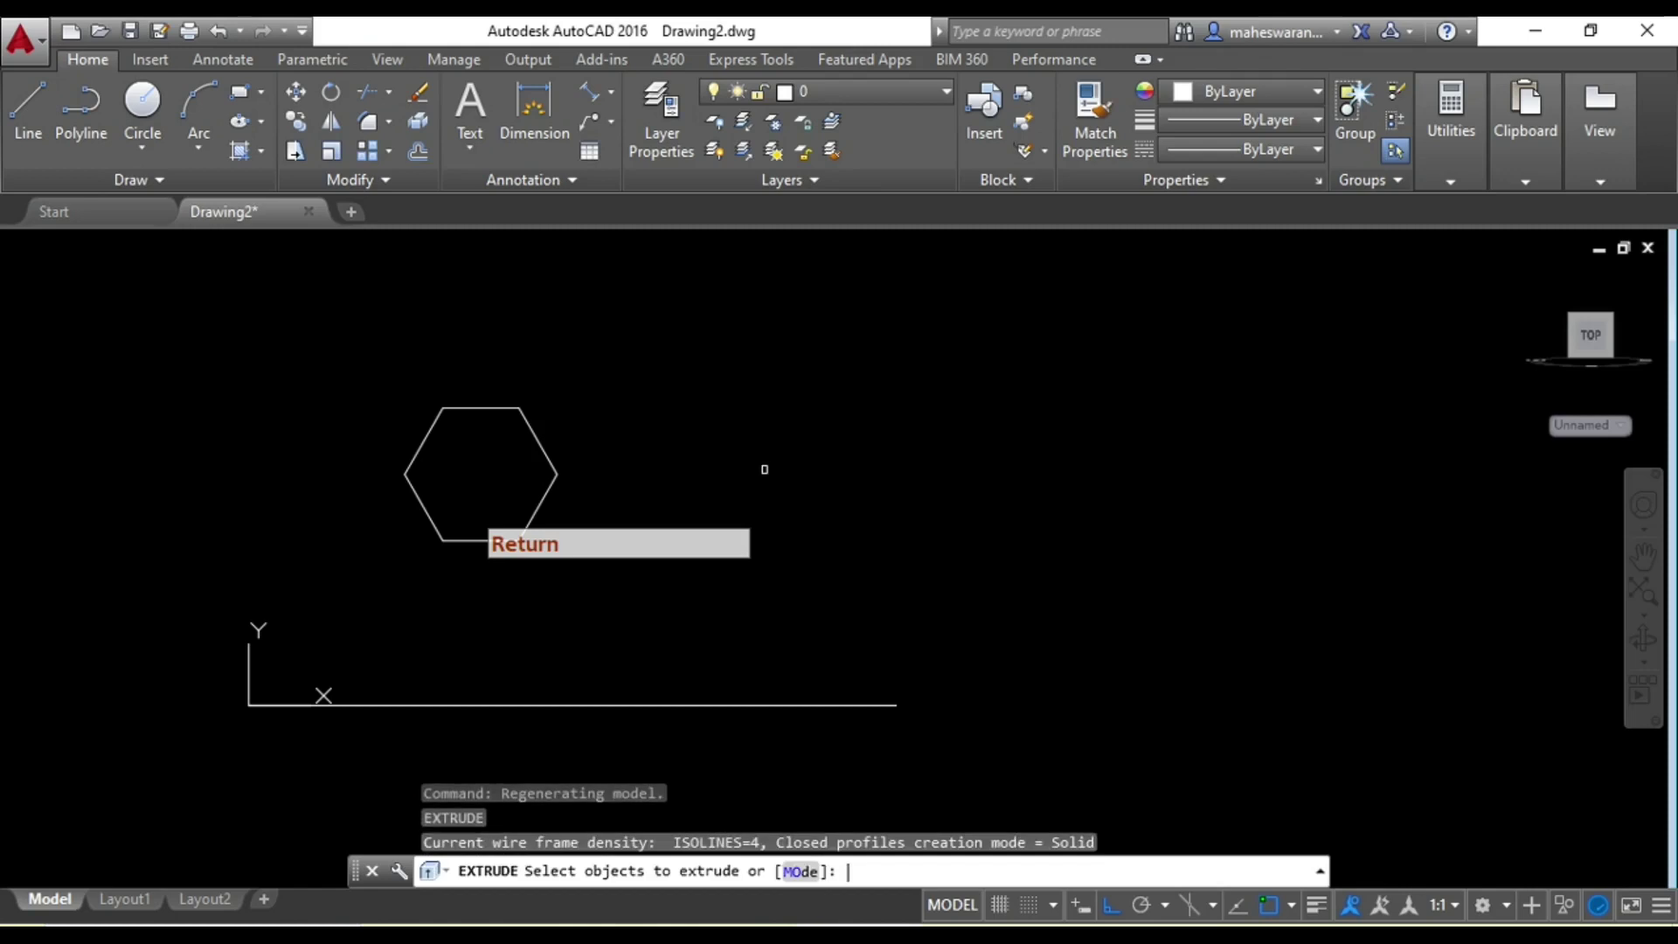
click(536, 445)
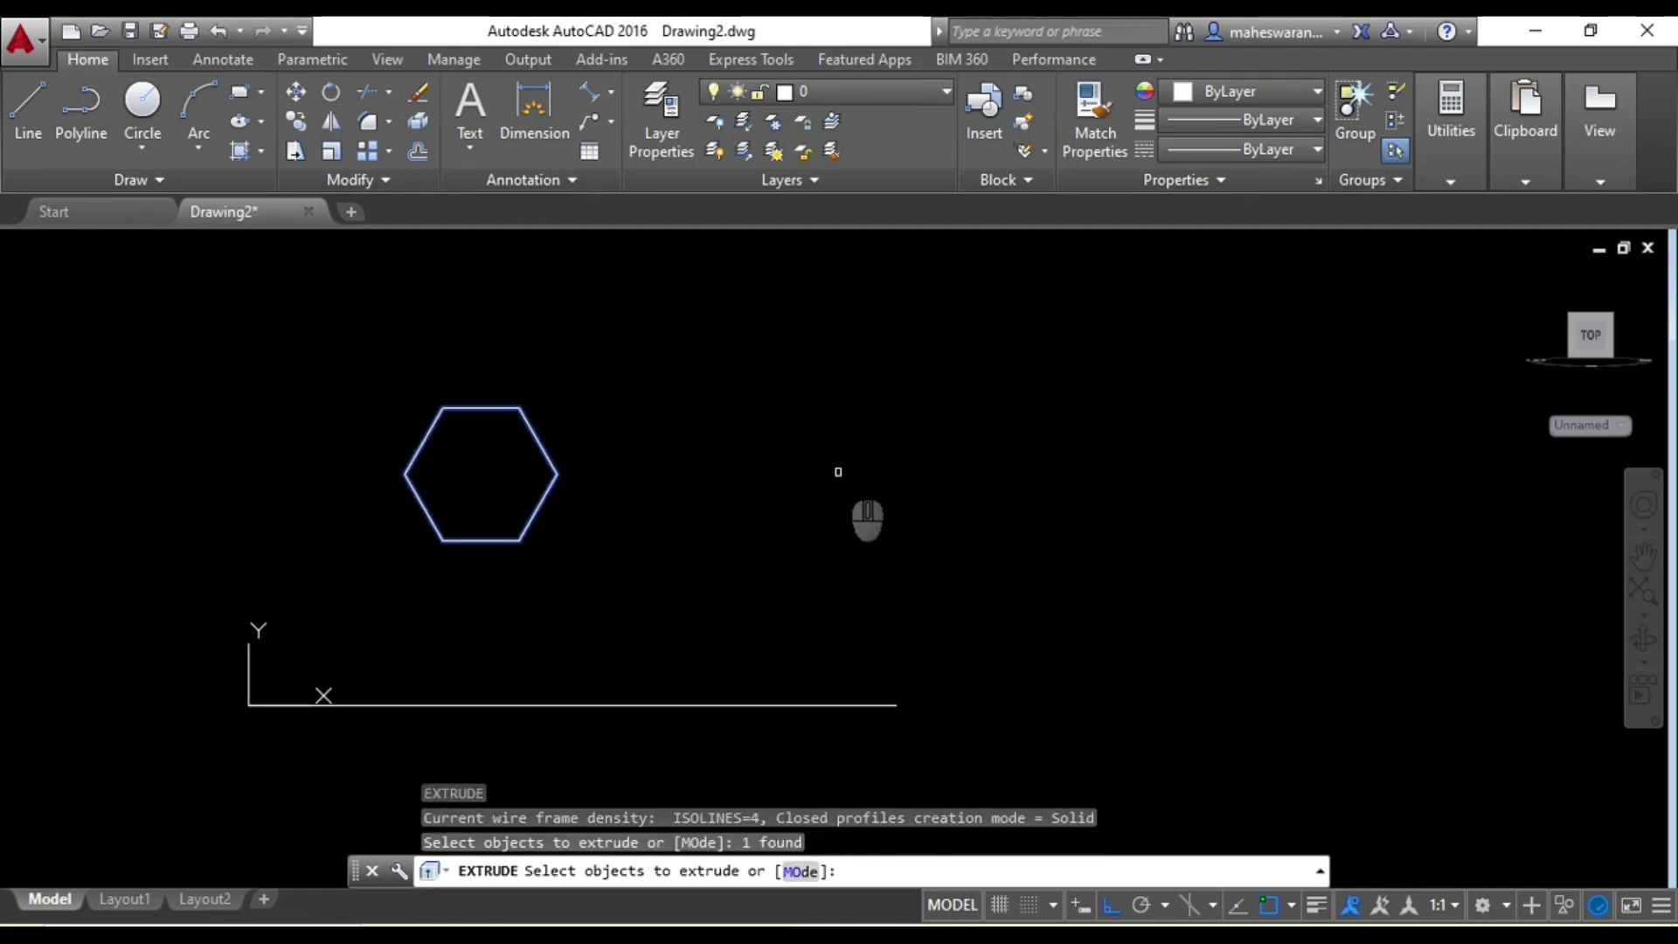
key(Return)
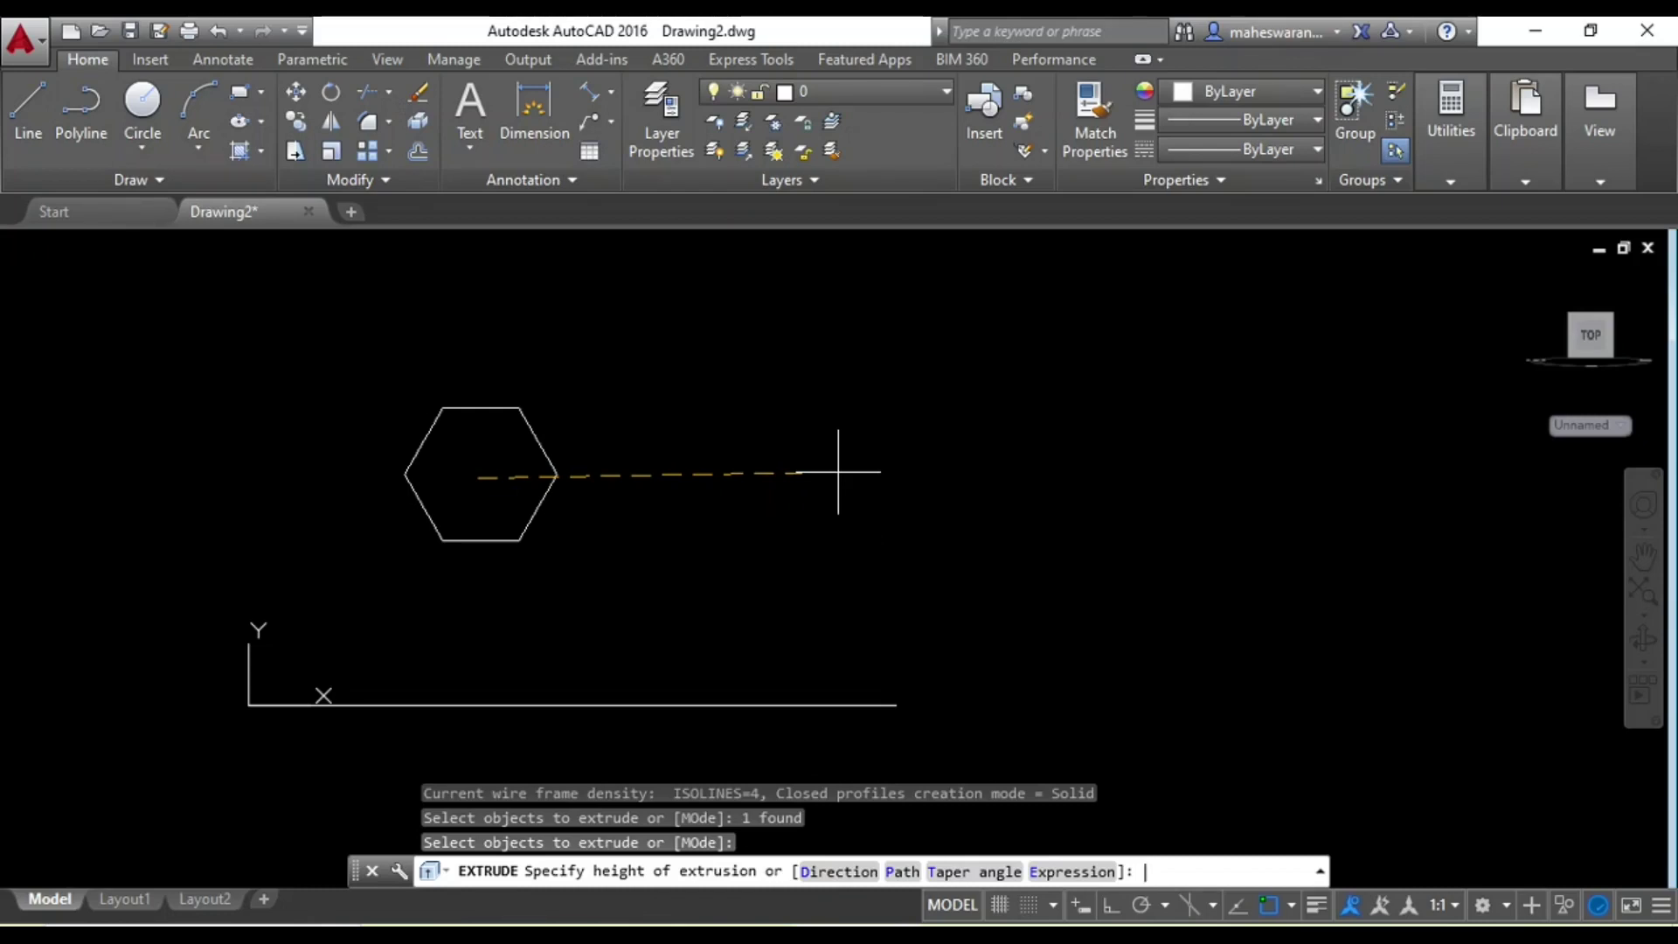
text(5)
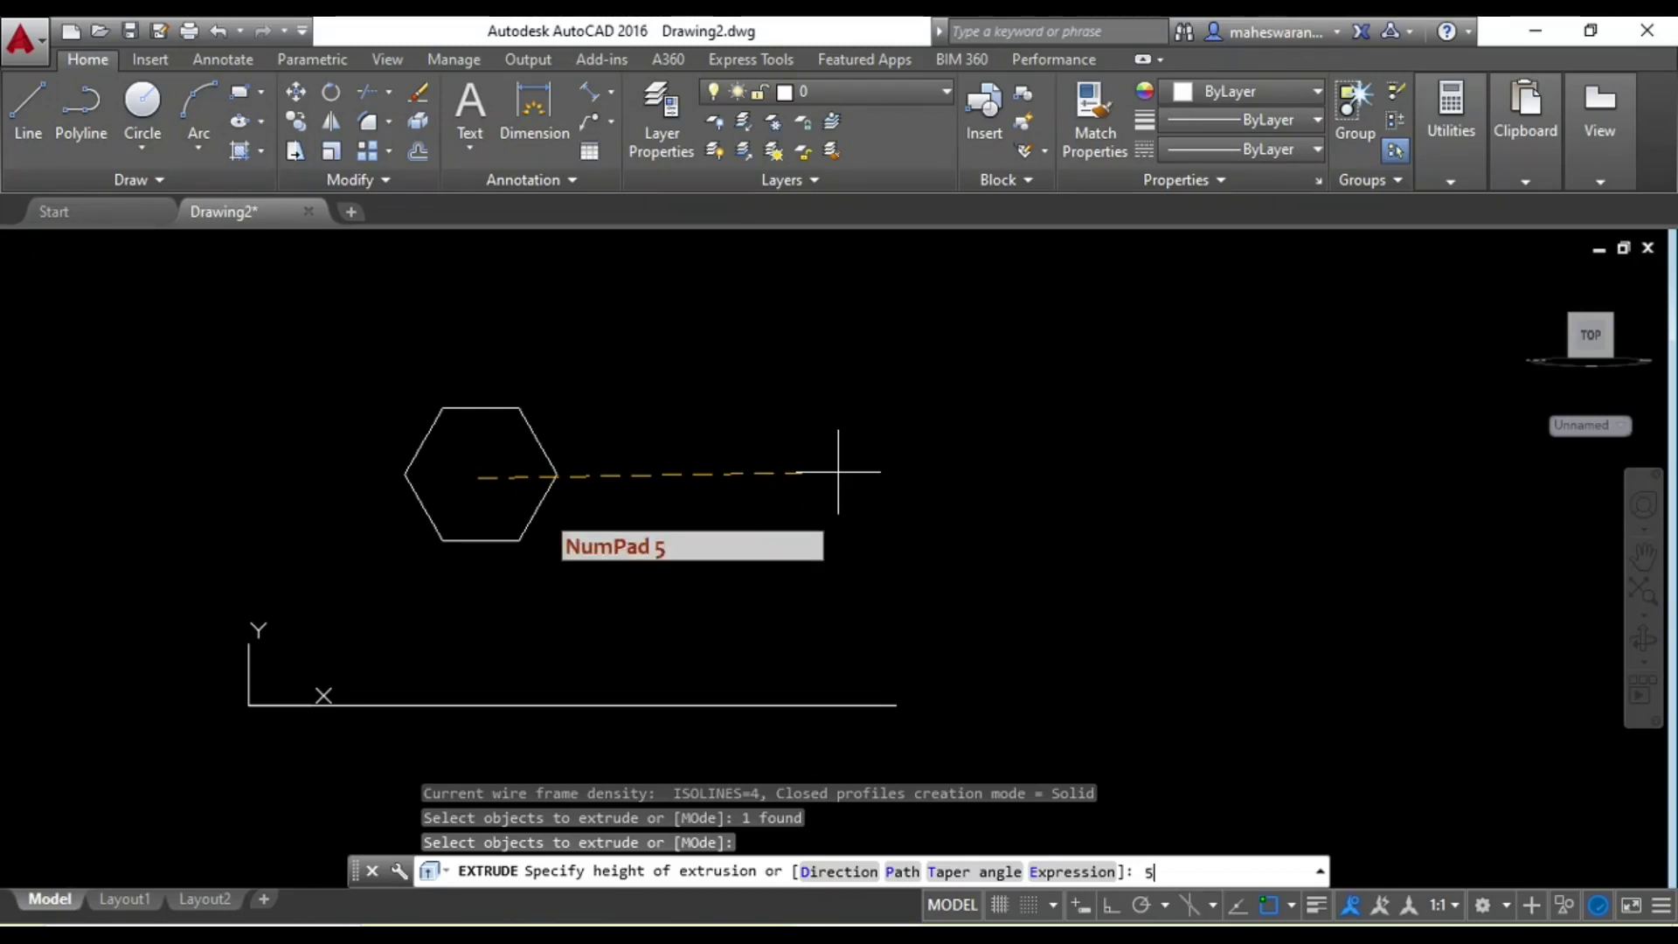
text(0)
key(Return)
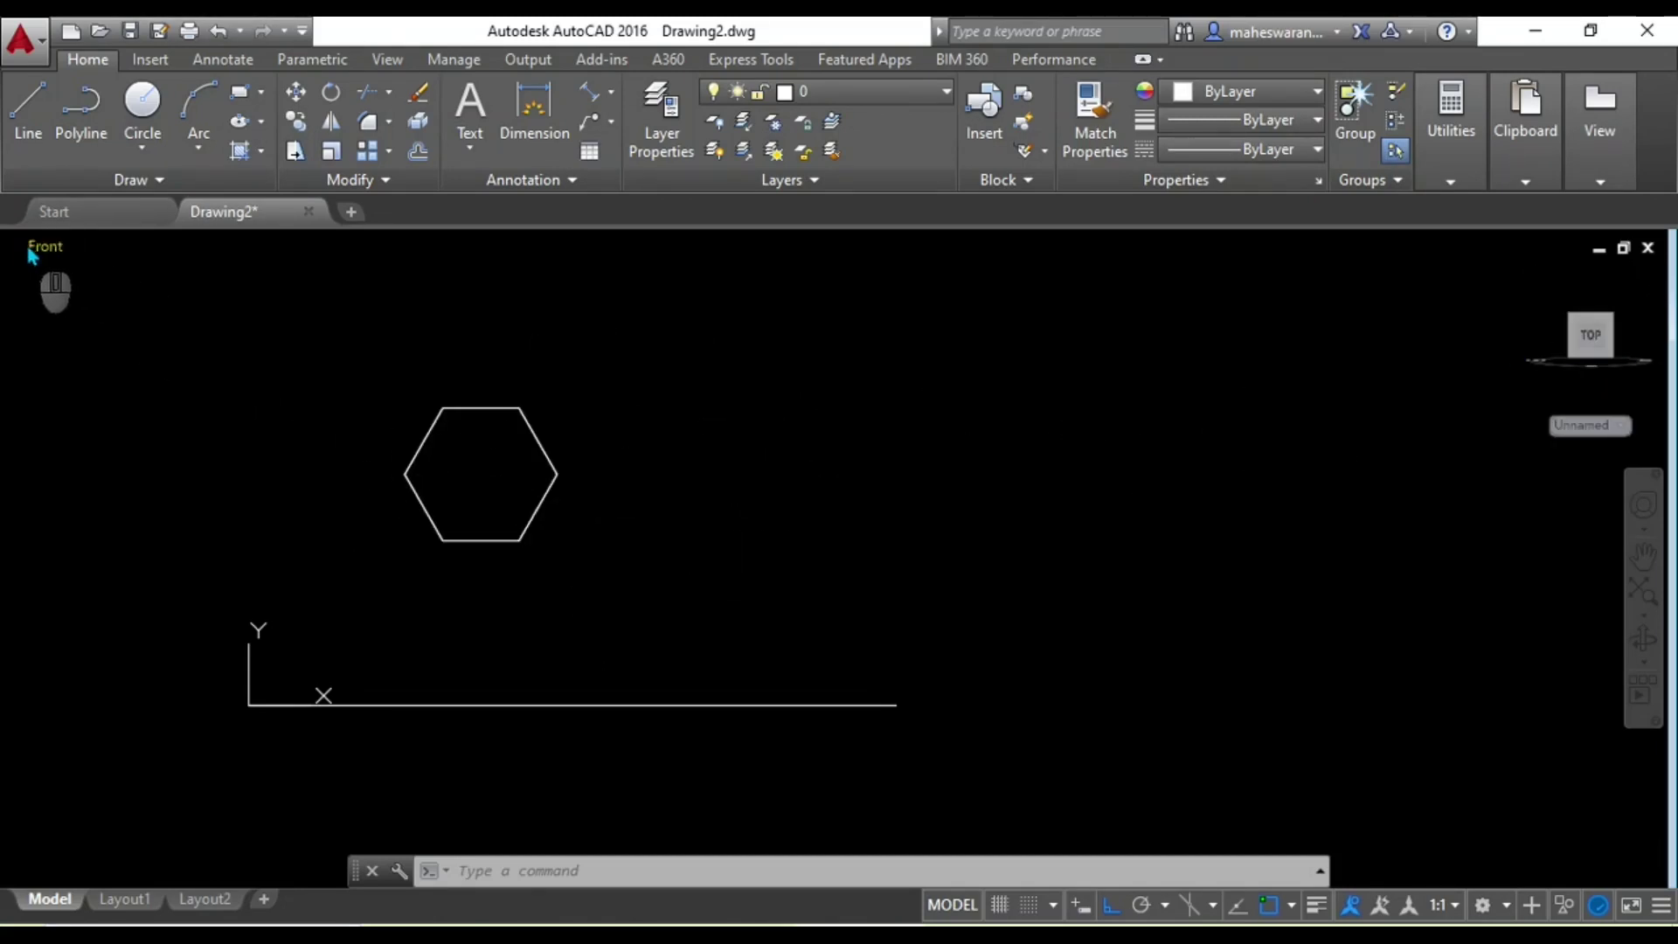
Show the model in SE Isometric view with the Shaded with edges visual style
click(48, 251)
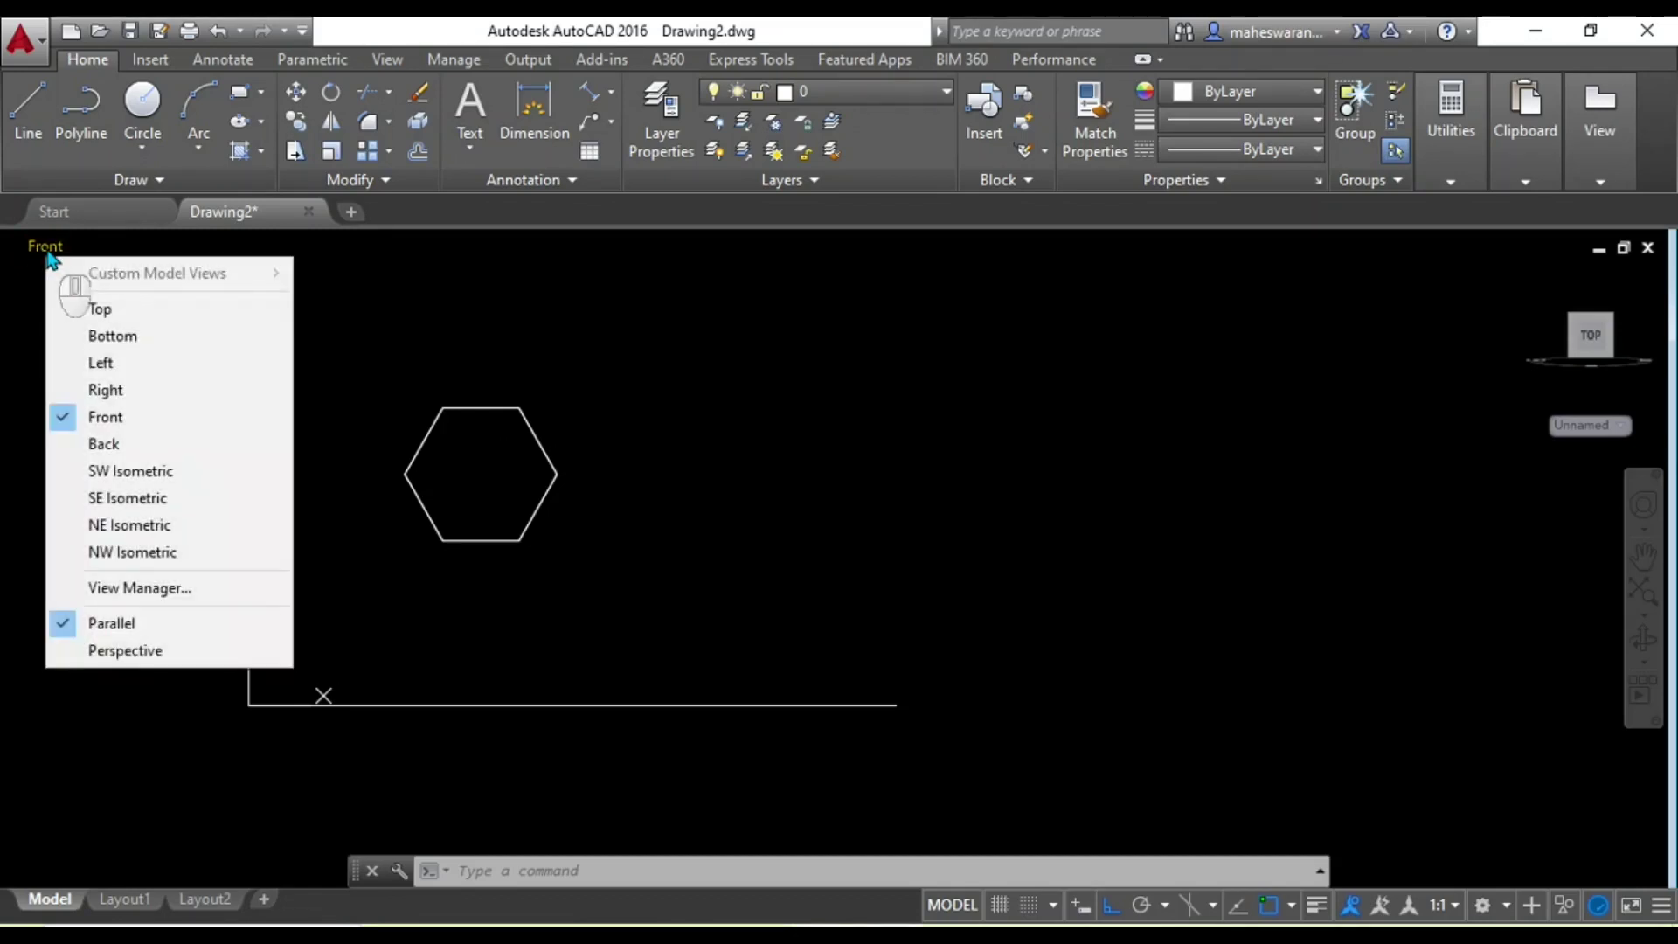
click(144, 500)
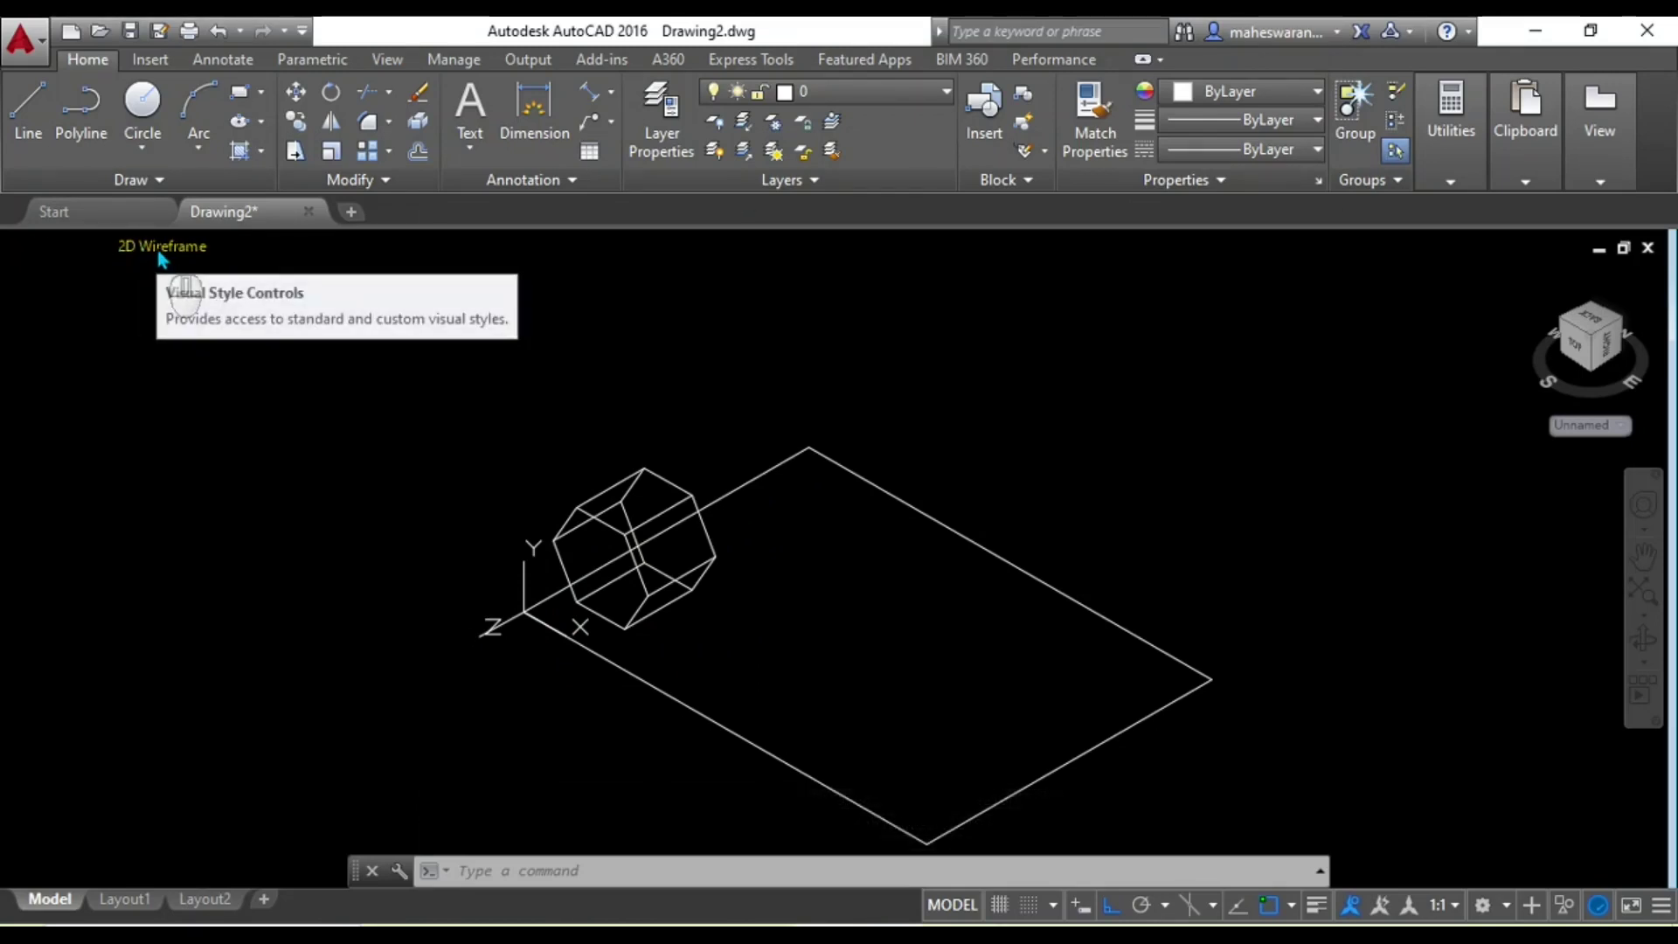
click(162, 249)
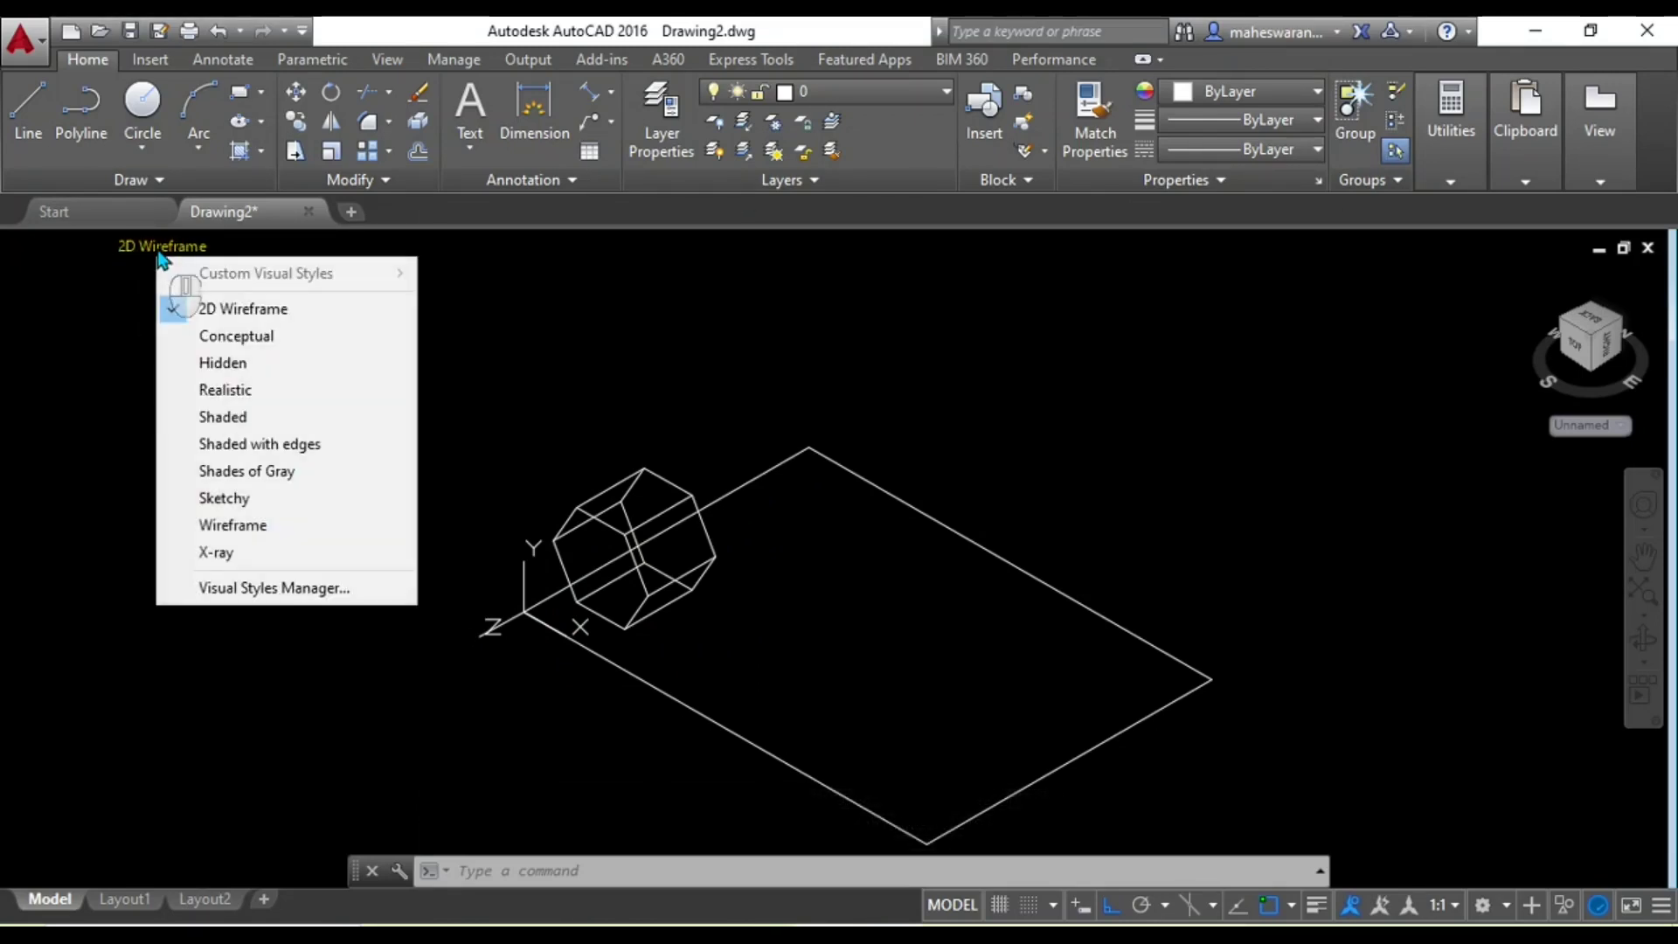
click(254, 445)
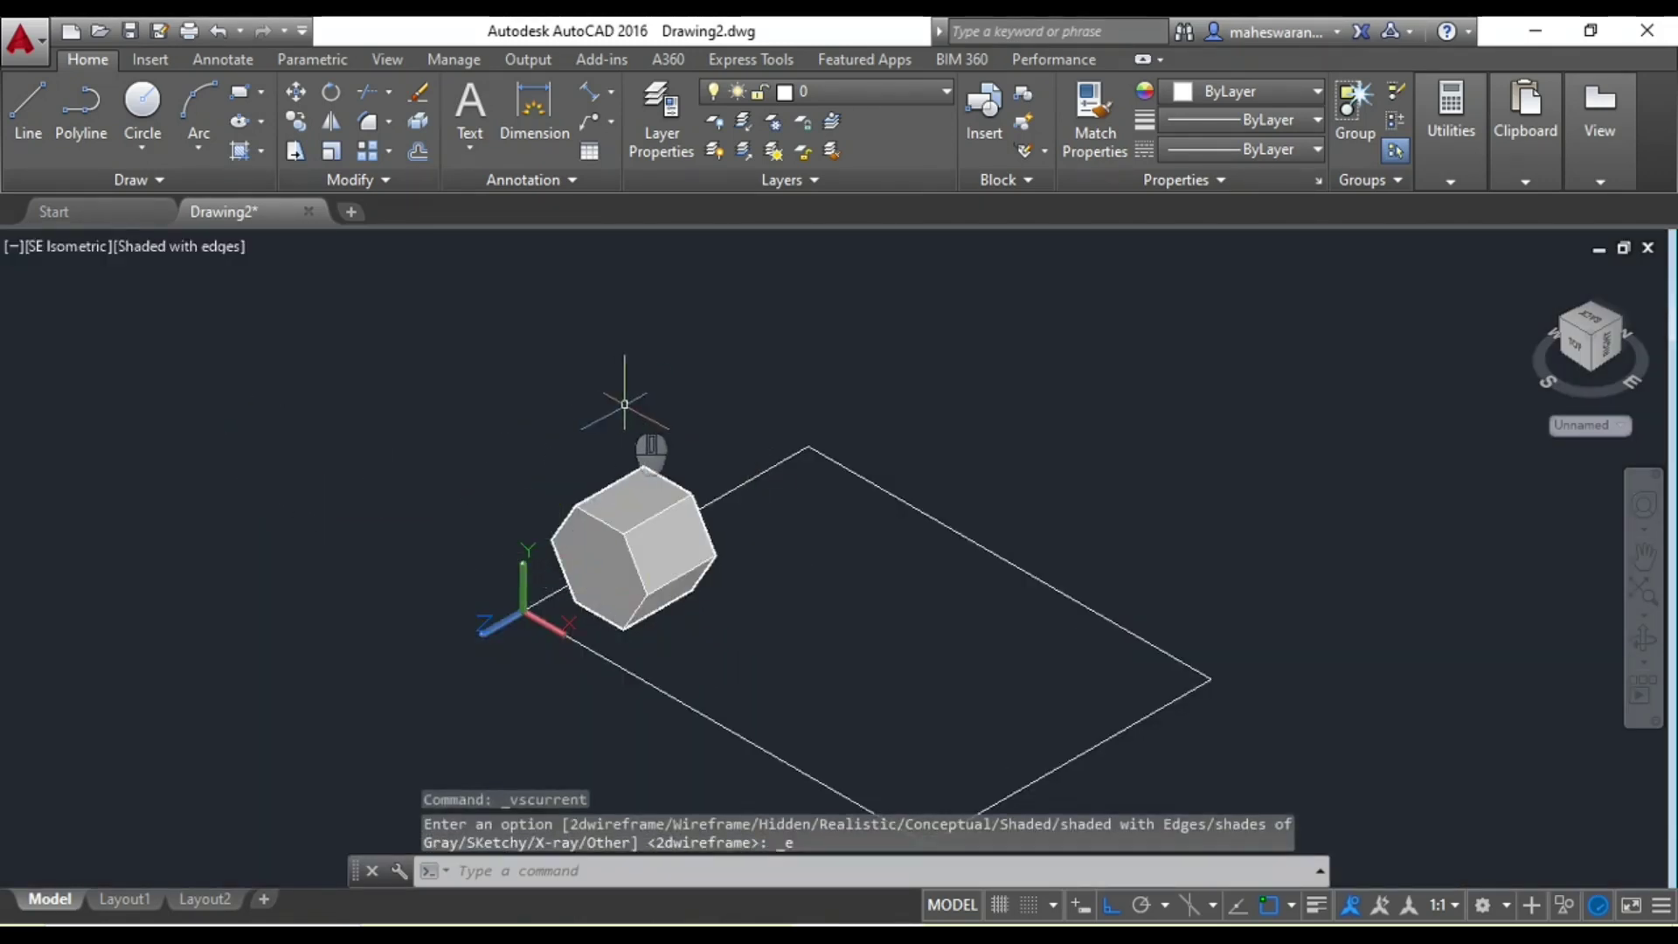
scroll(276, 419, up, 2)
scroll(276, 419, down, 5)
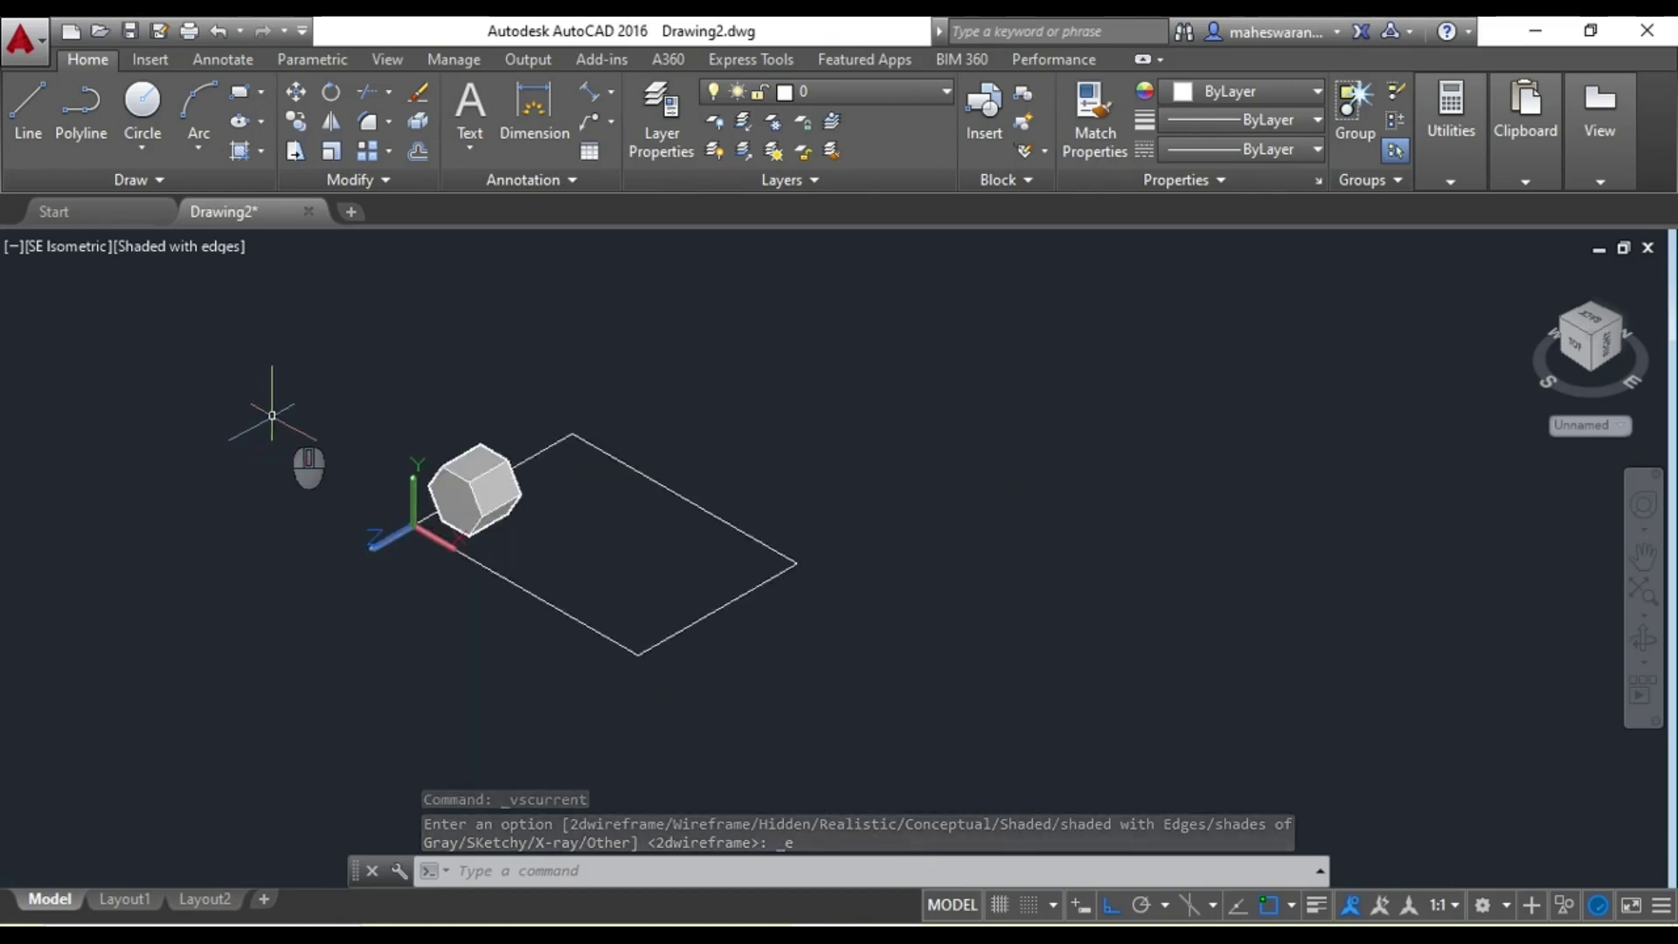
scroll(404, 491, up, 2)
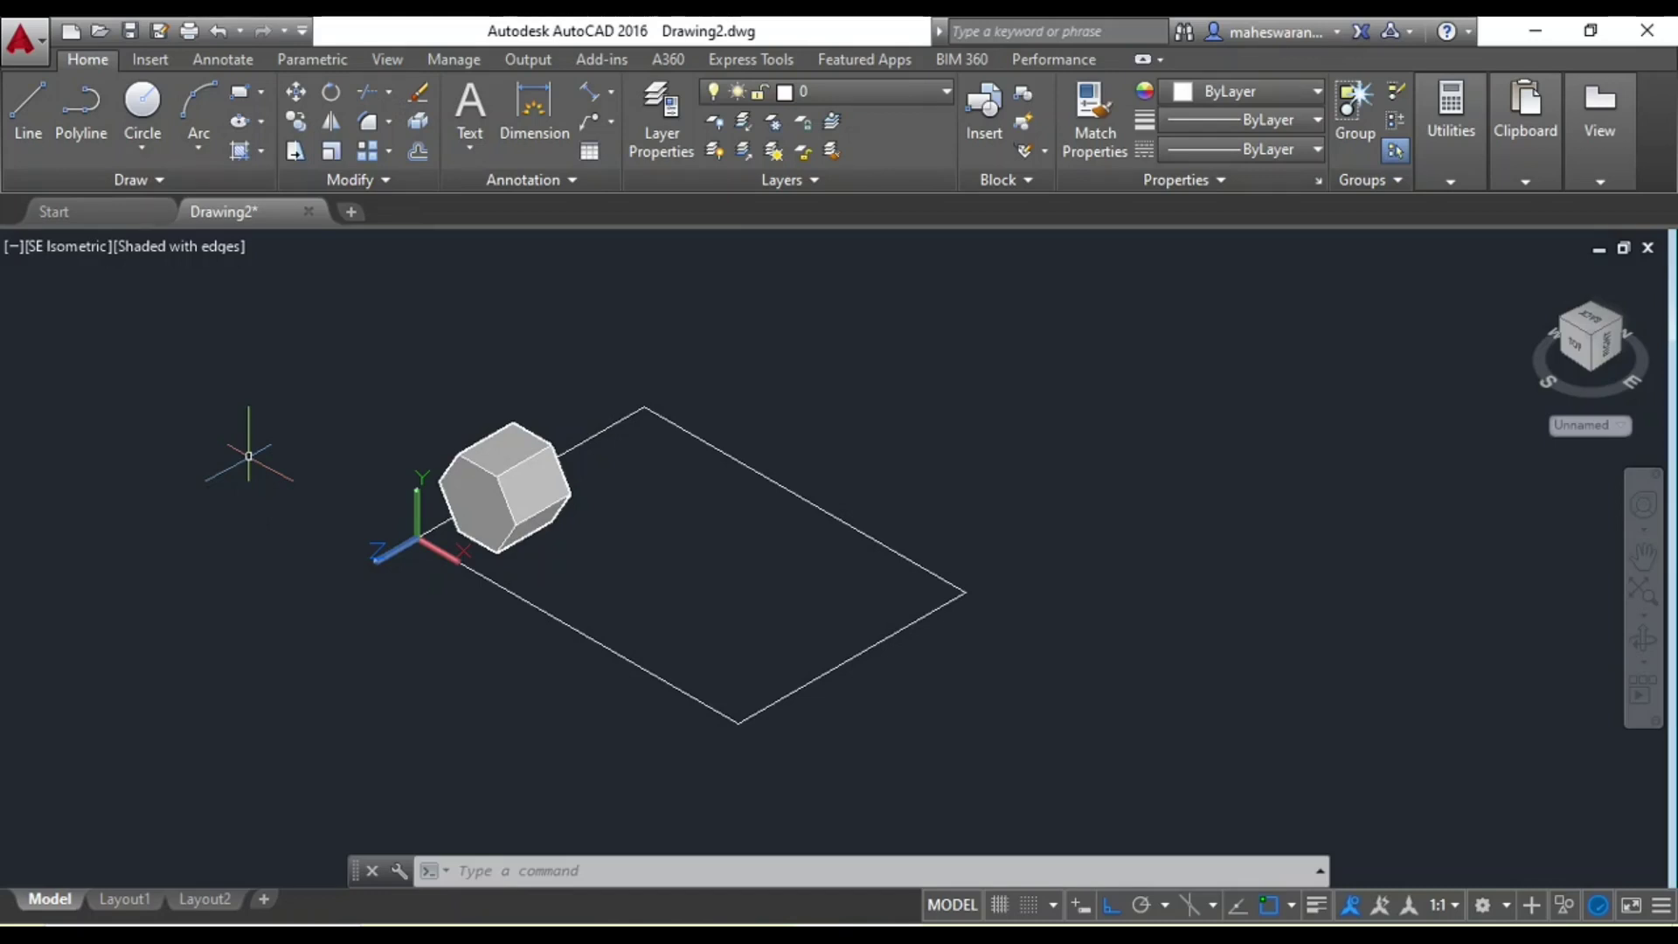
Switch the viewport to the Top view
click(81, 248)
click(122, 310)
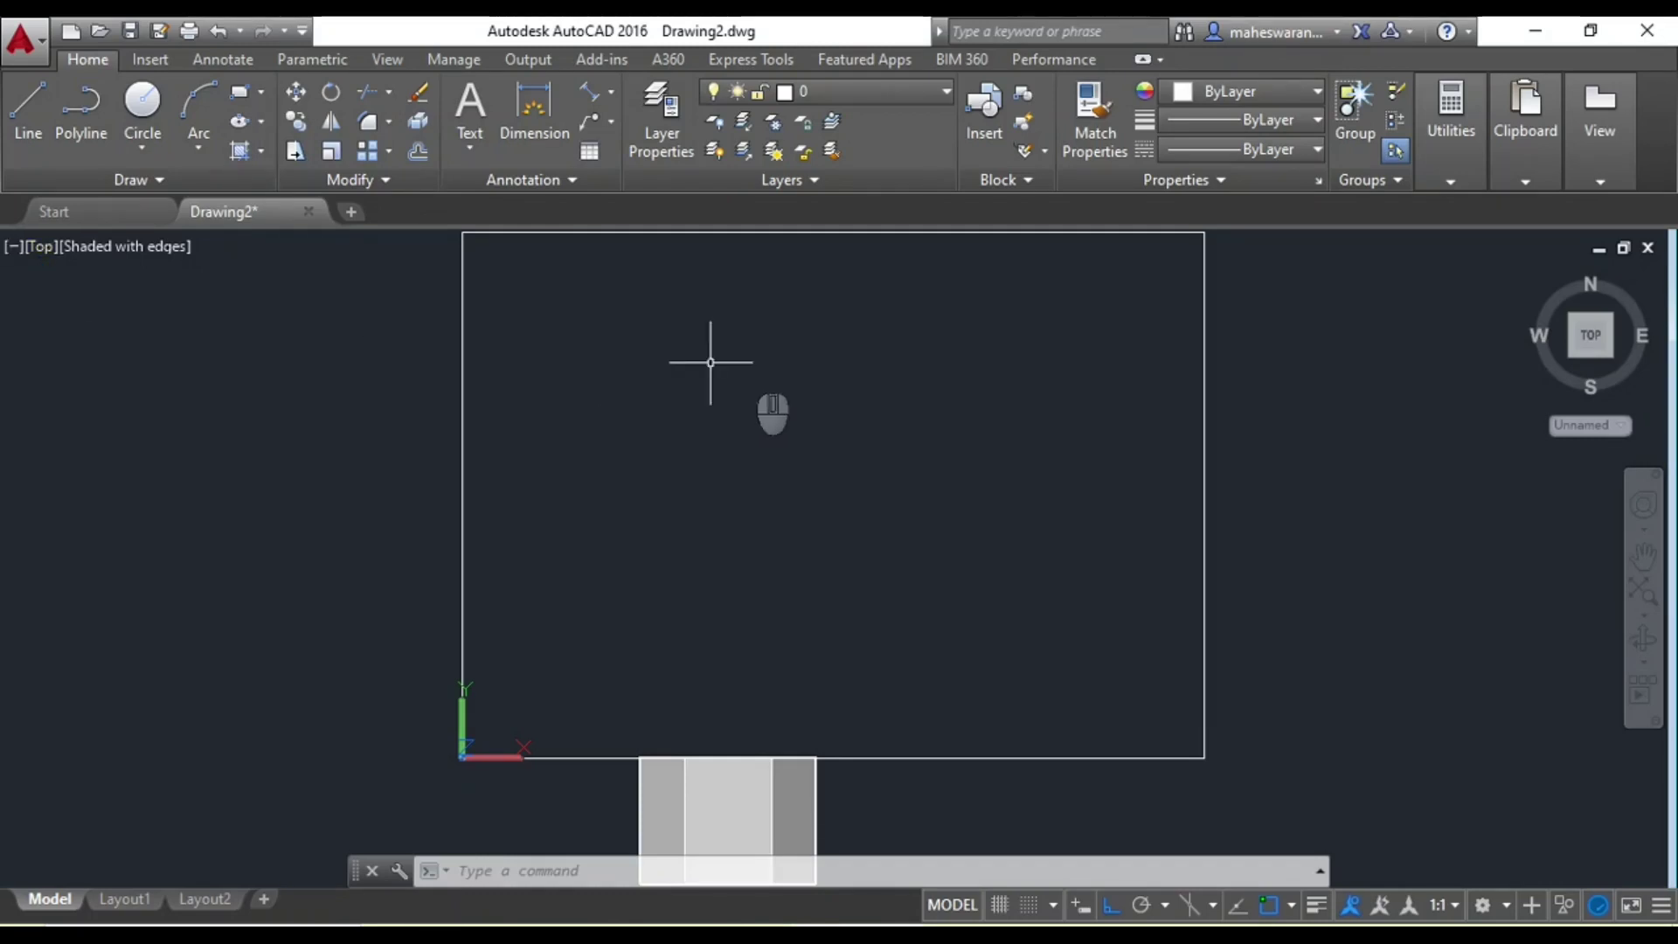
text(poly)
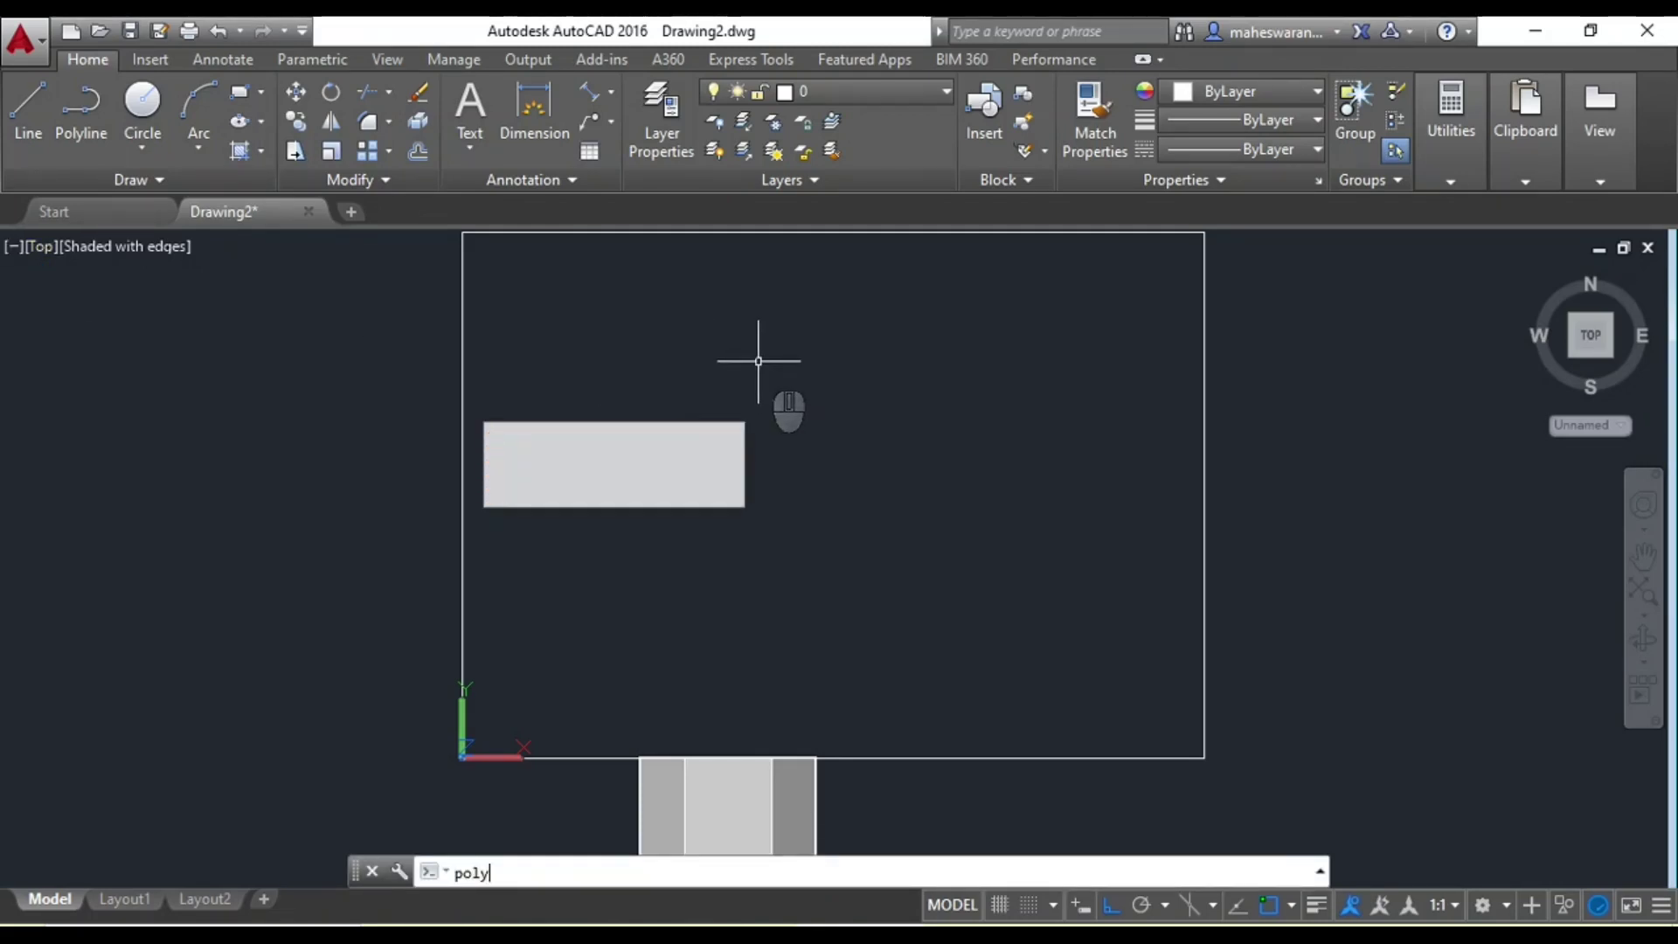
key(BackSpace)
key(BackSpace)
key(BackSpace)
key(BackSpace)
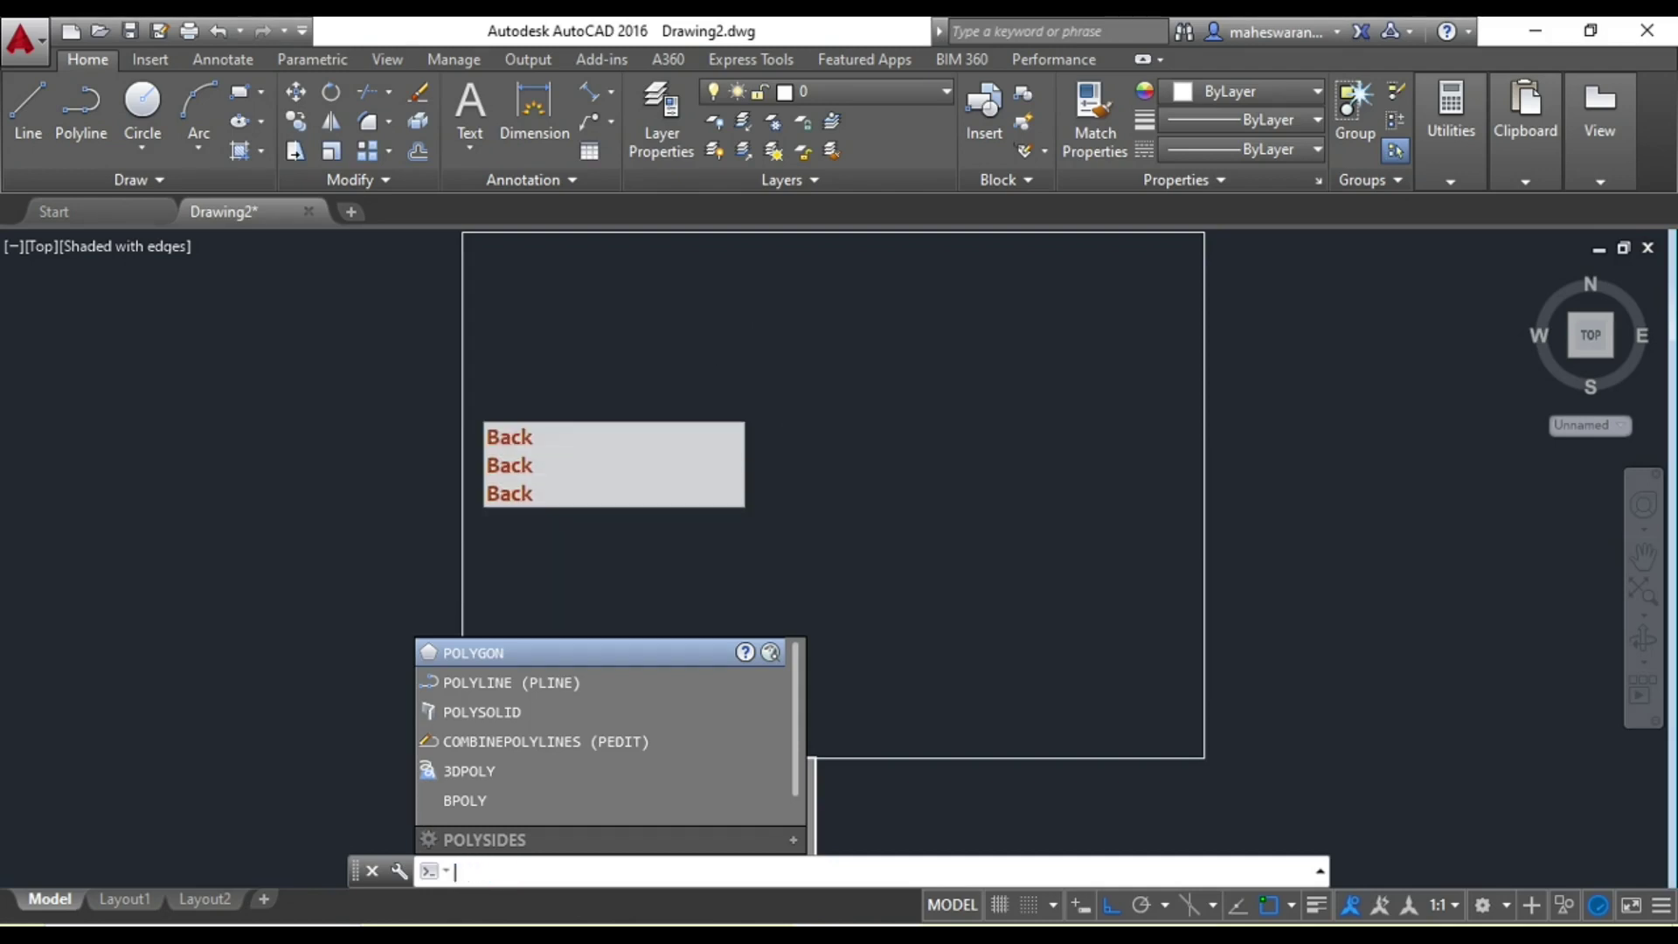
Draw a 5-sided pyramid by its edge inside the sheet rectangle, with a horizontal base edge of 30 and a height of 50
text(p)
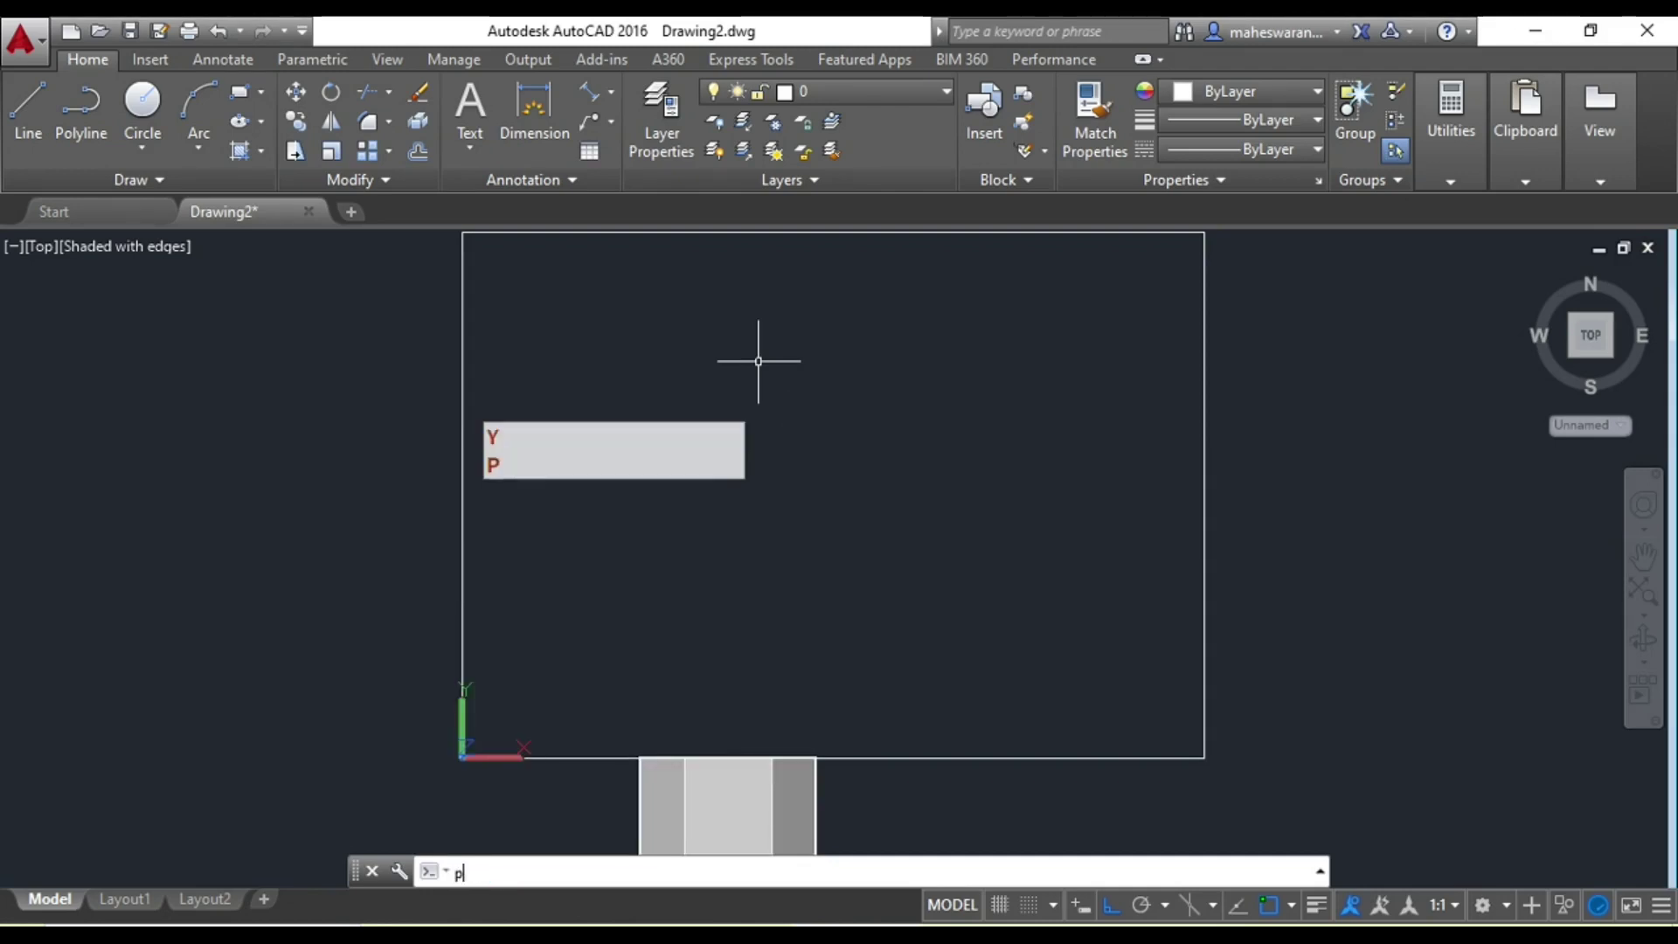
text(yramid)
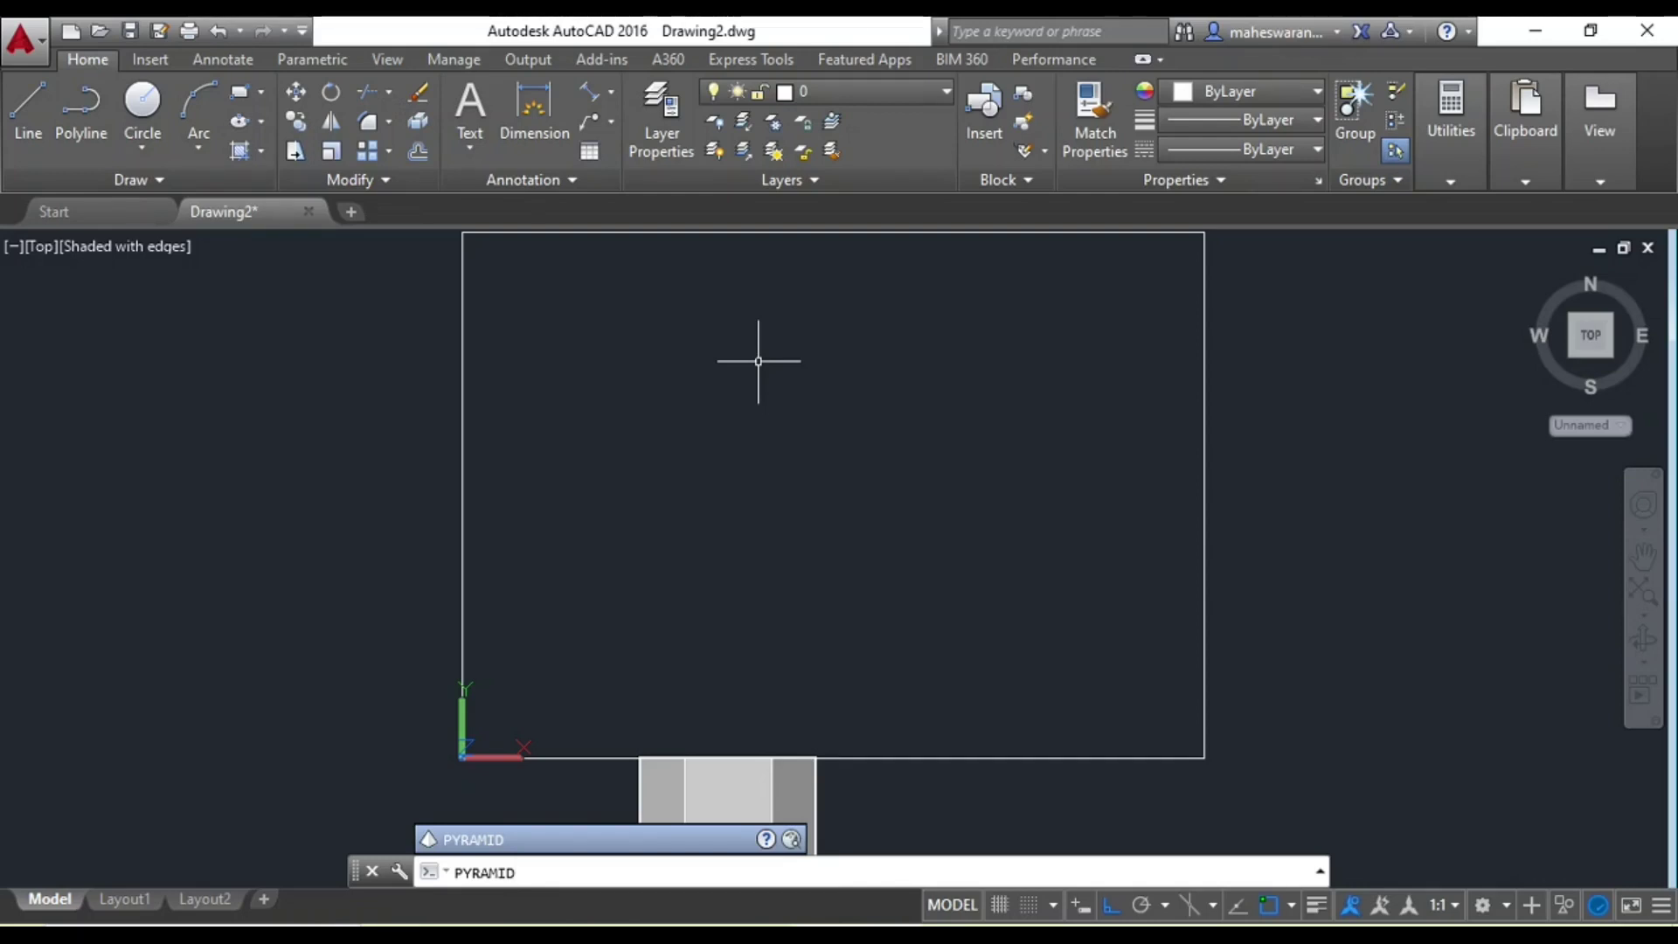
key(Return)
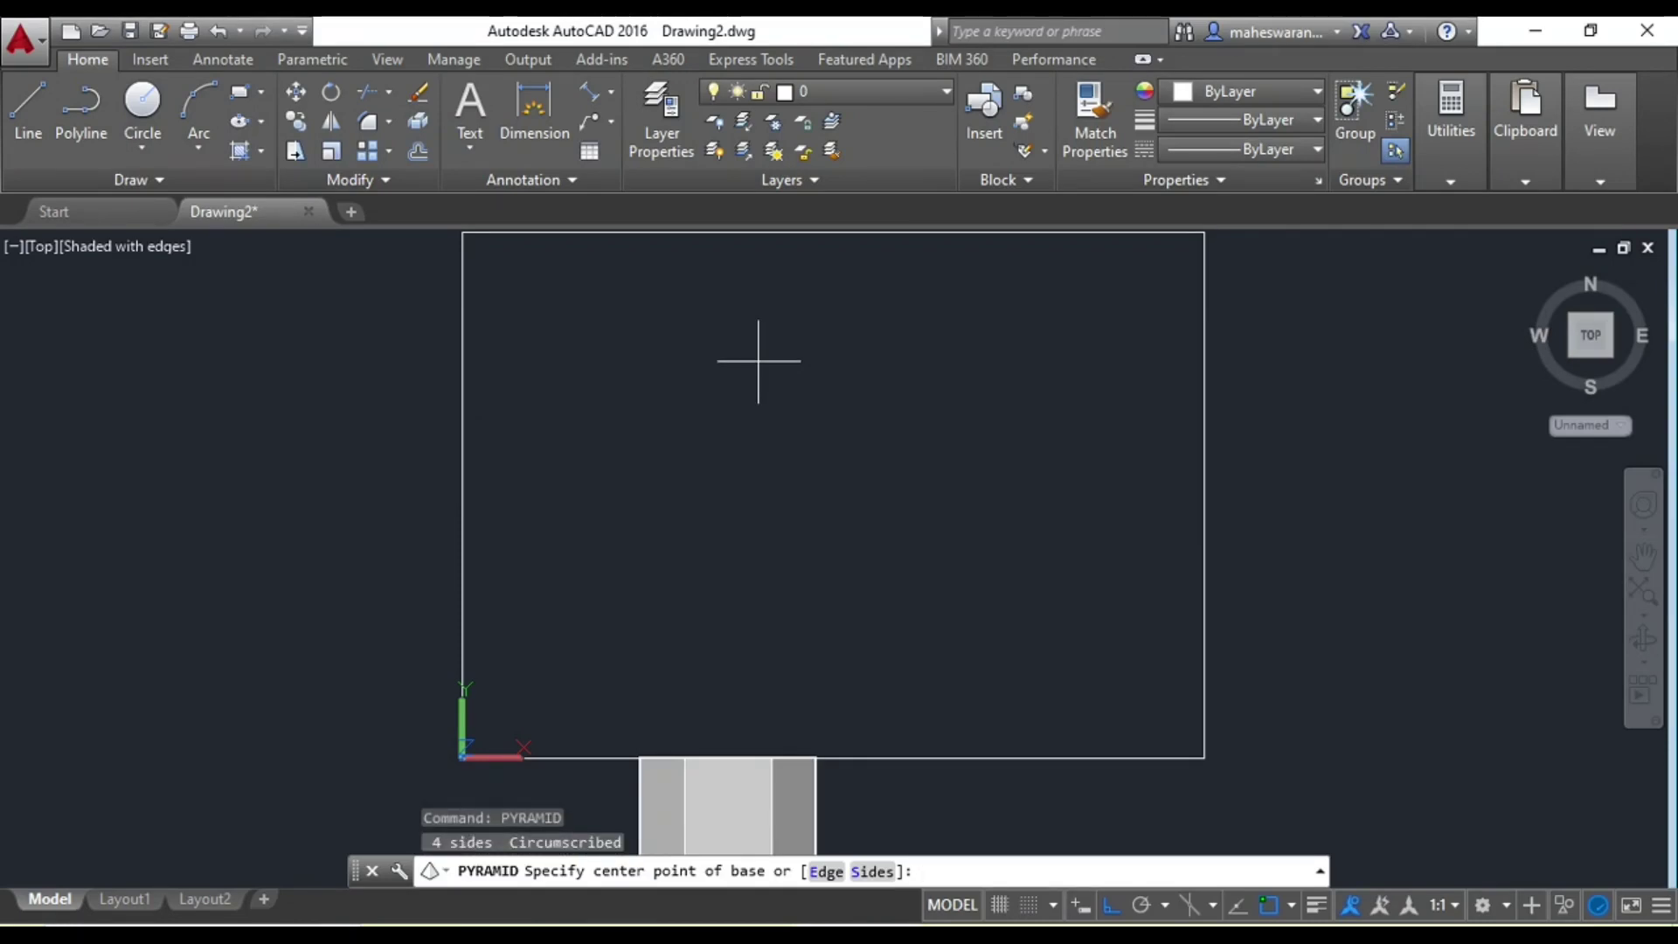
click(874, 871)
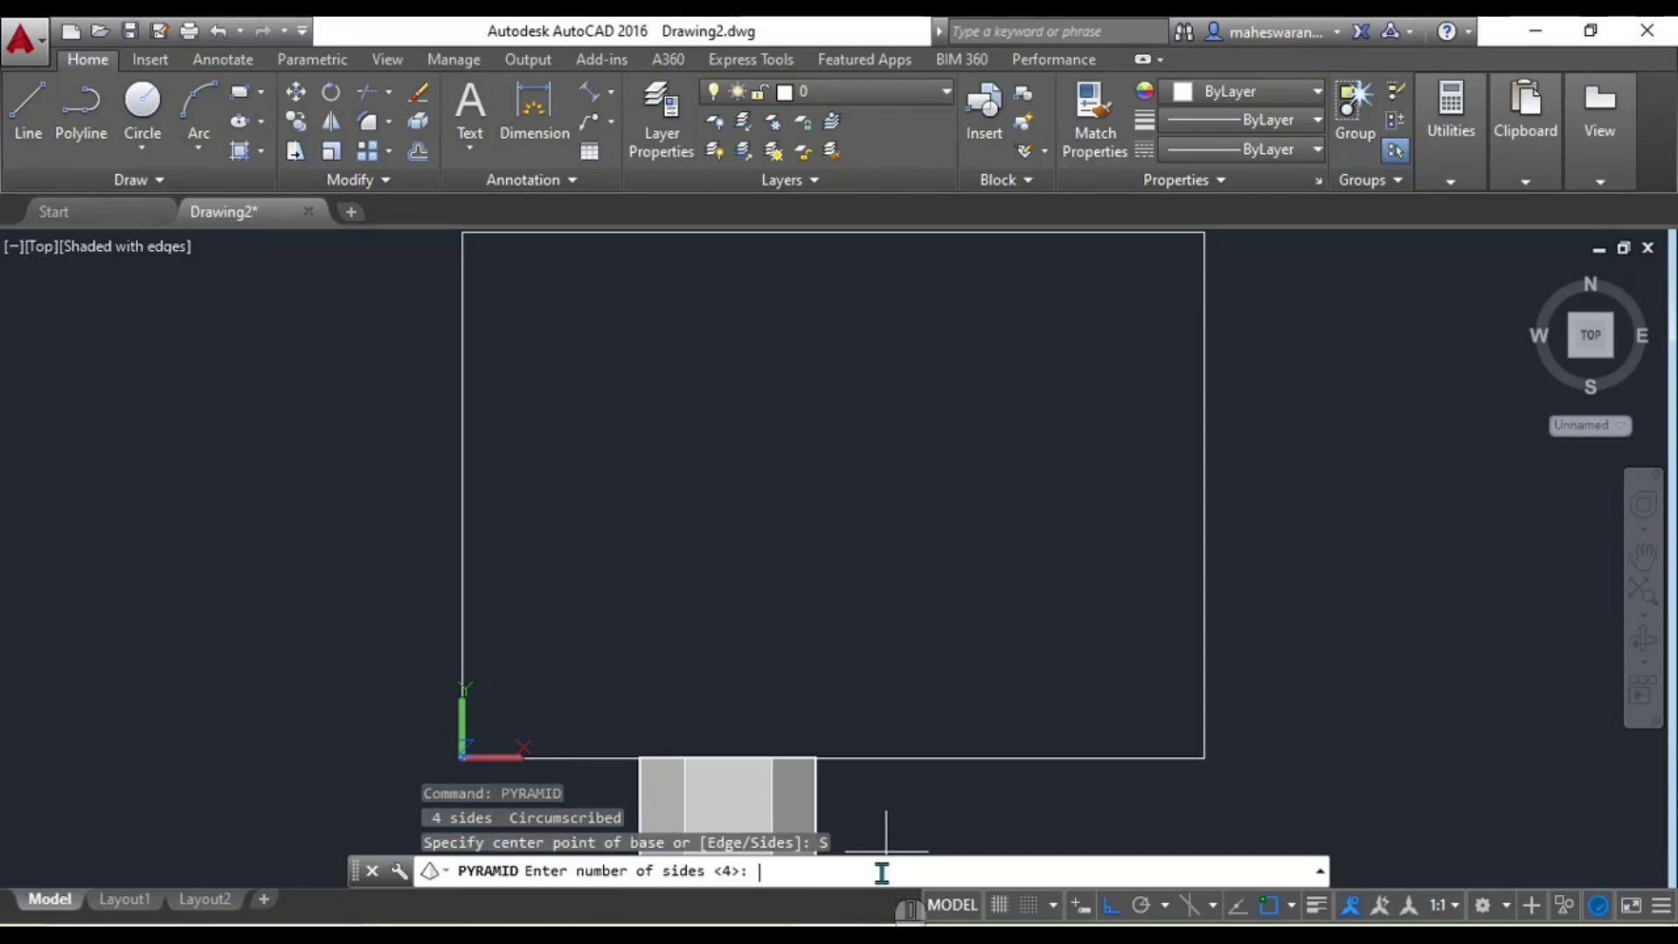
key(Return)
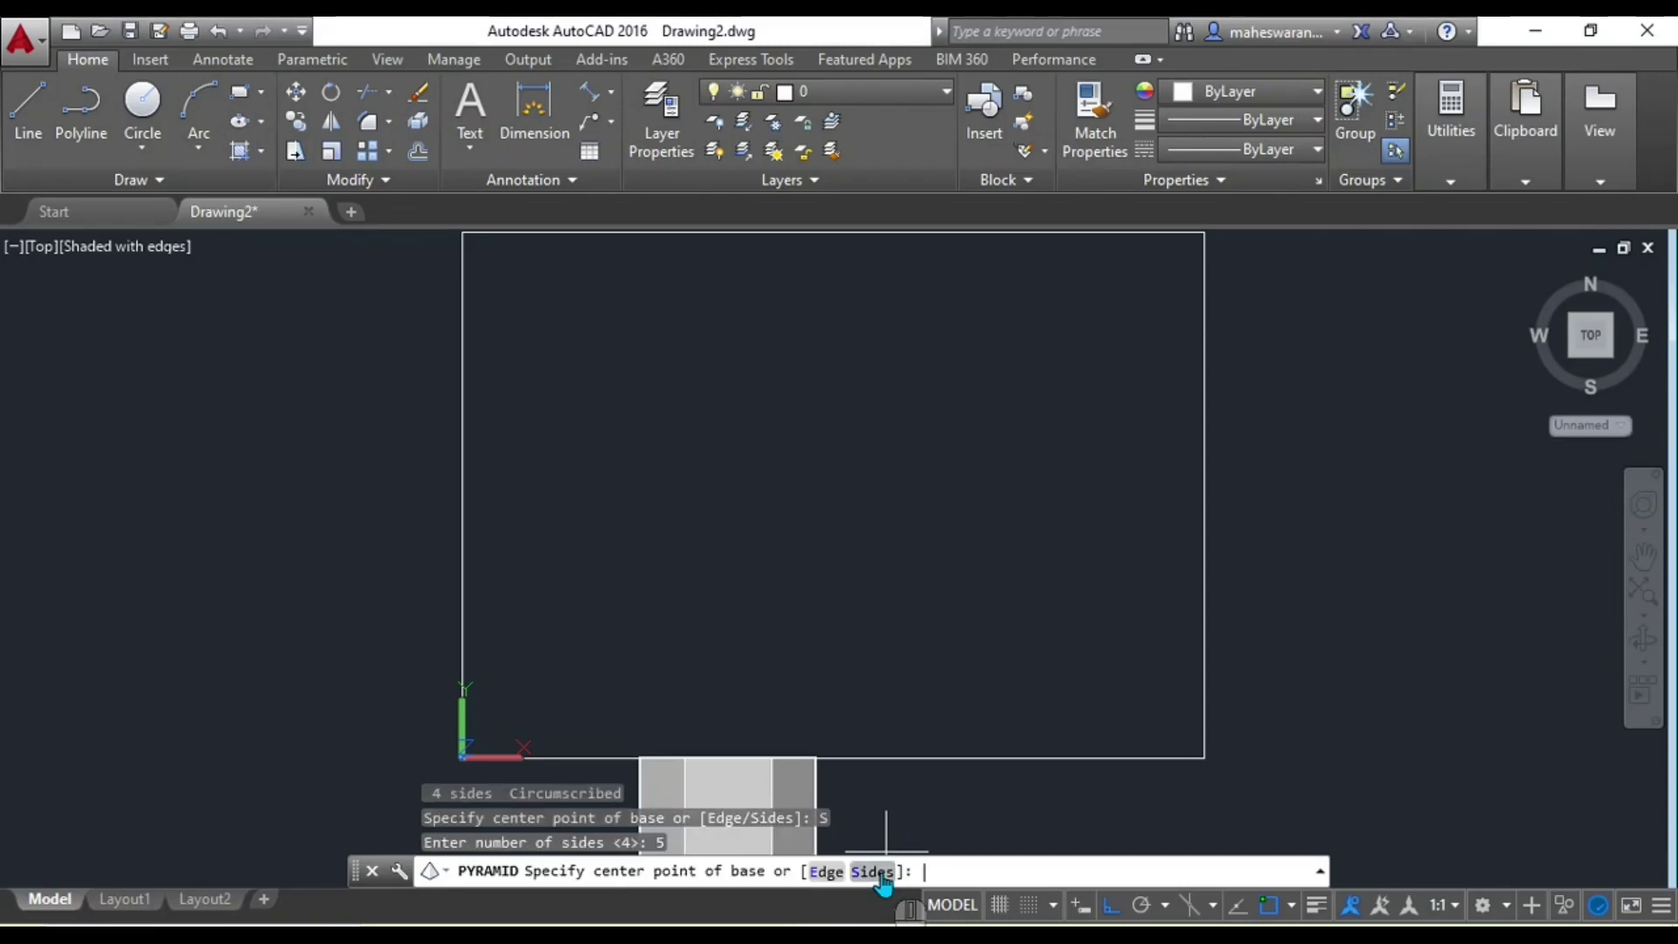
click(825, 871)
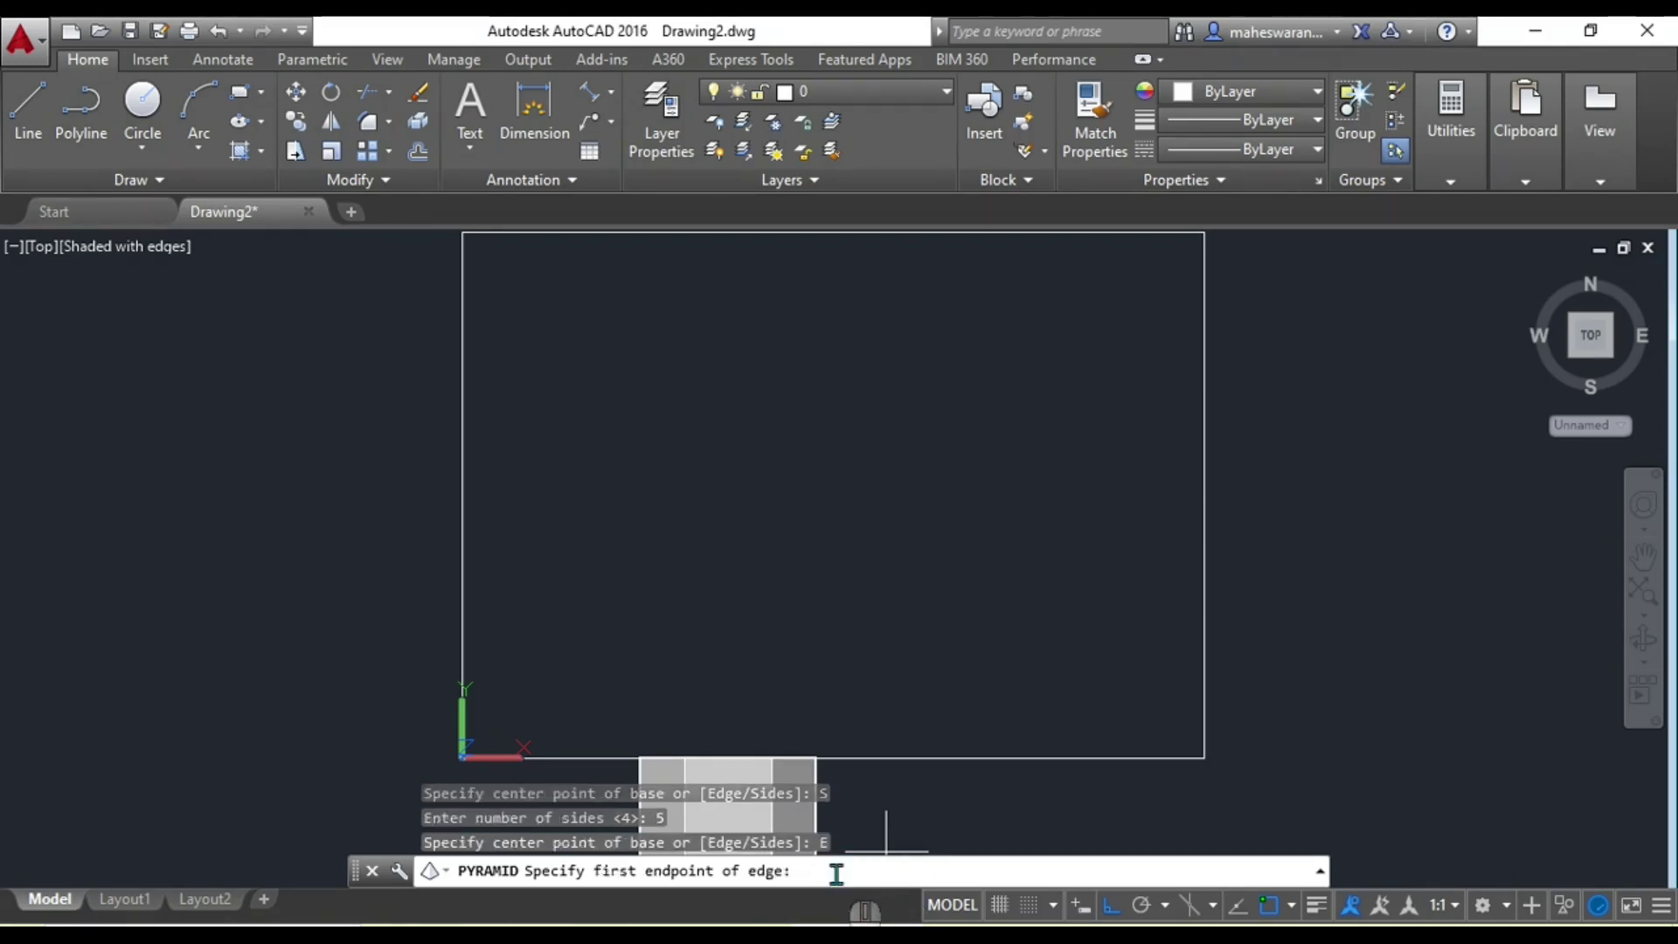
click(630, 429)
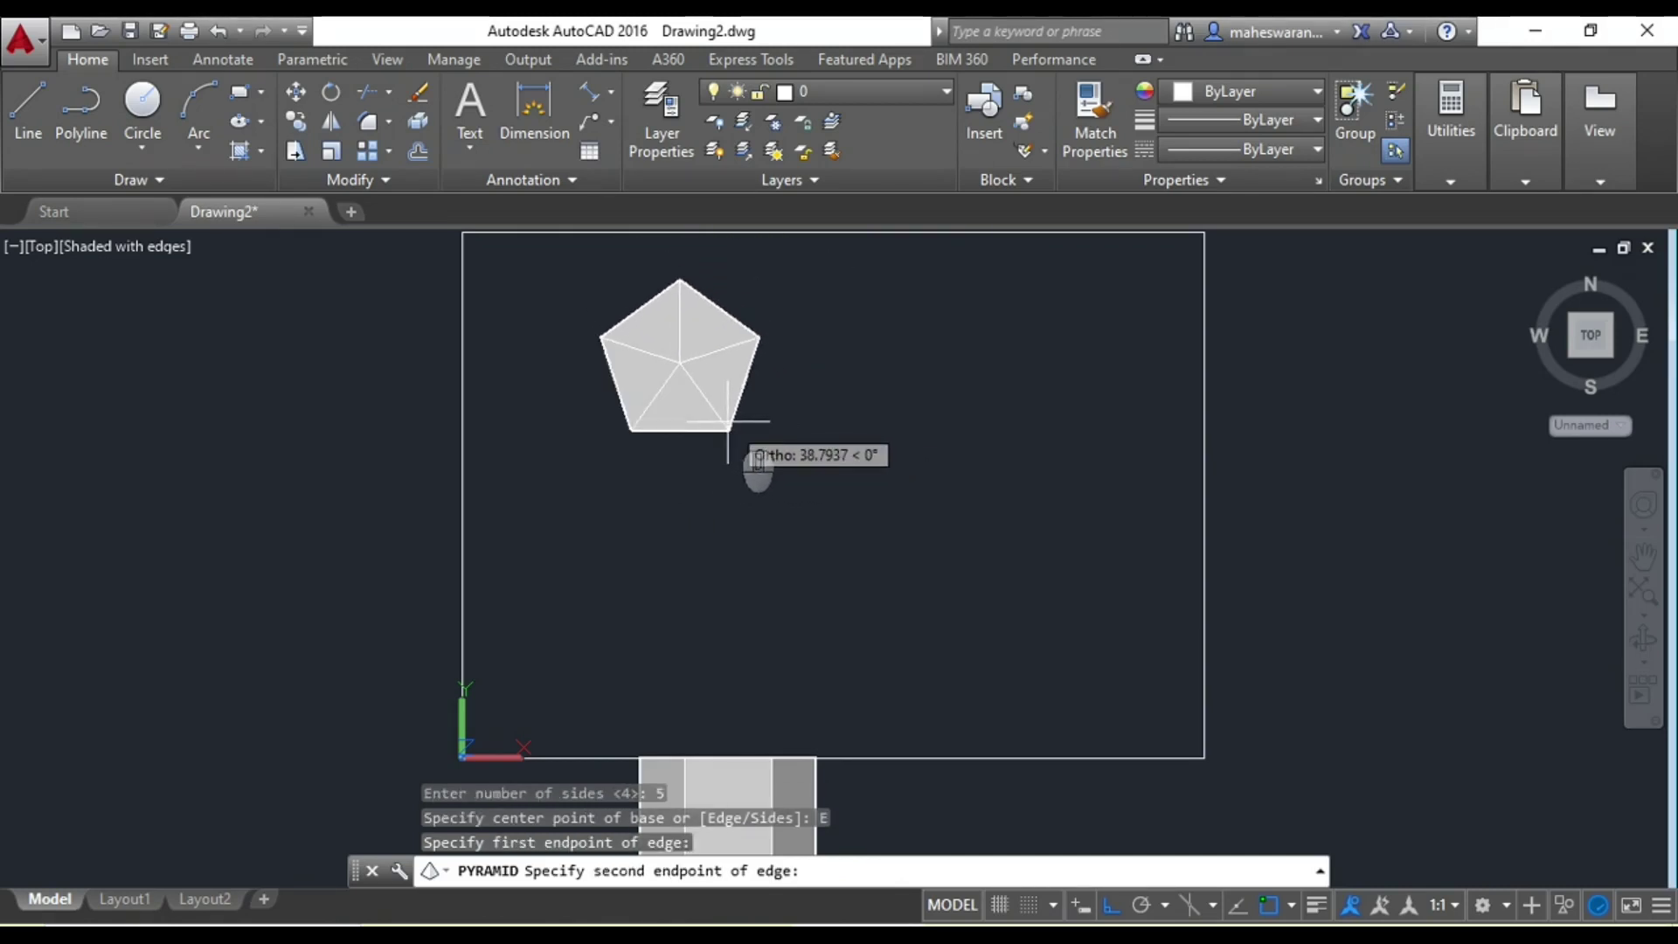
text(30)
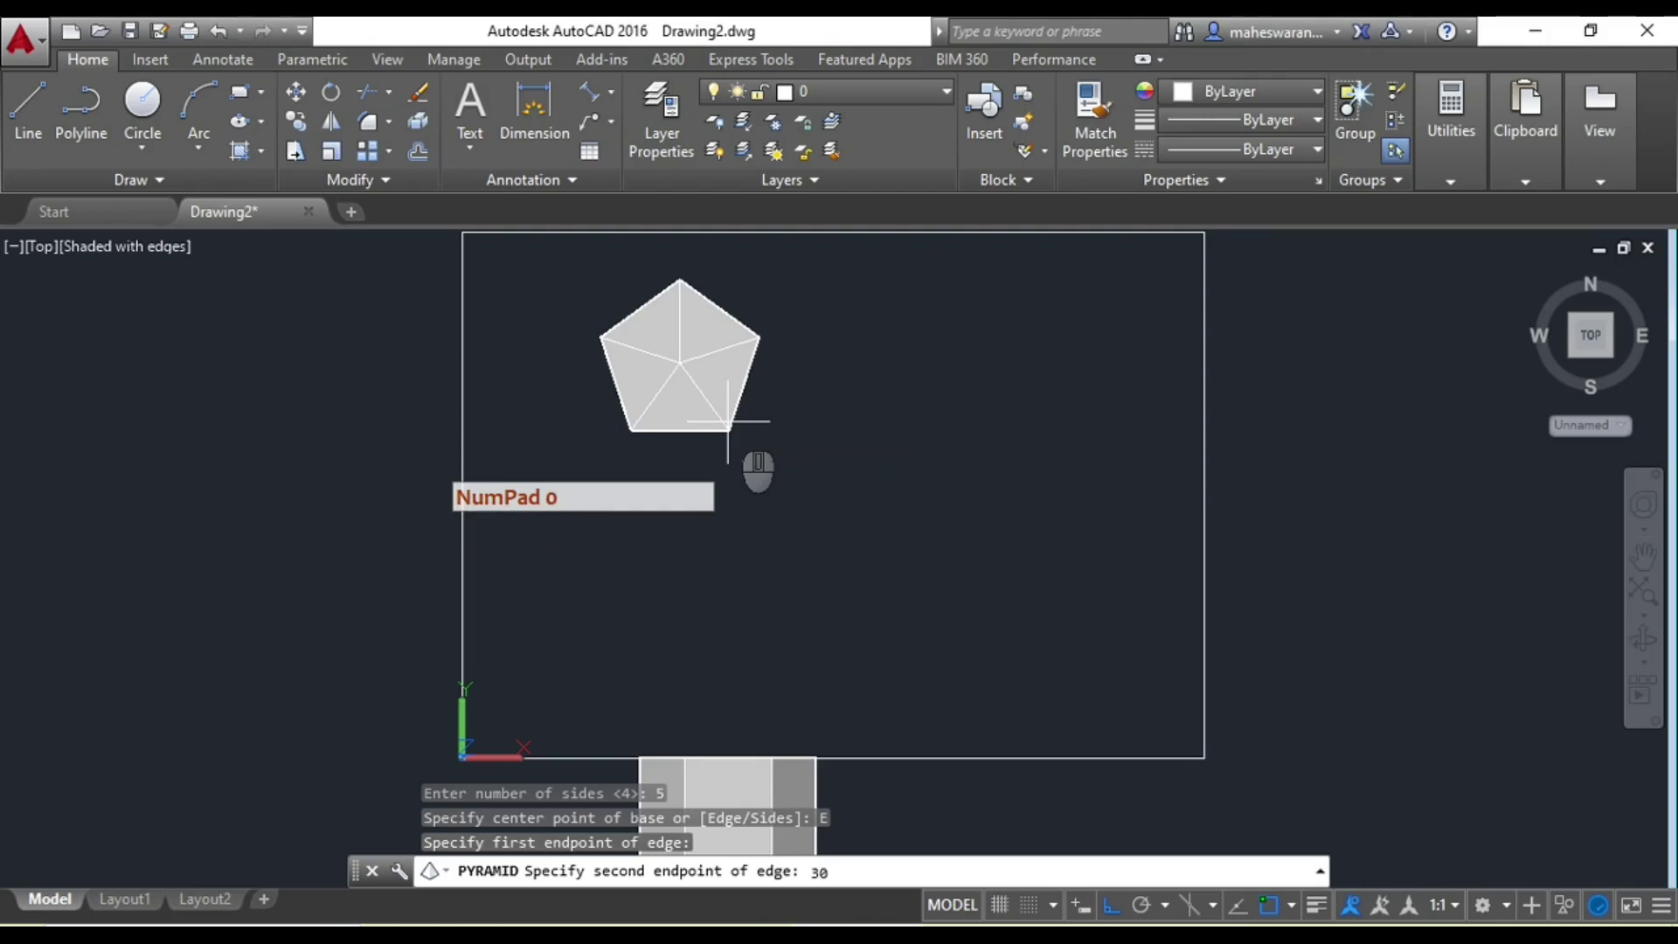
key(Return)
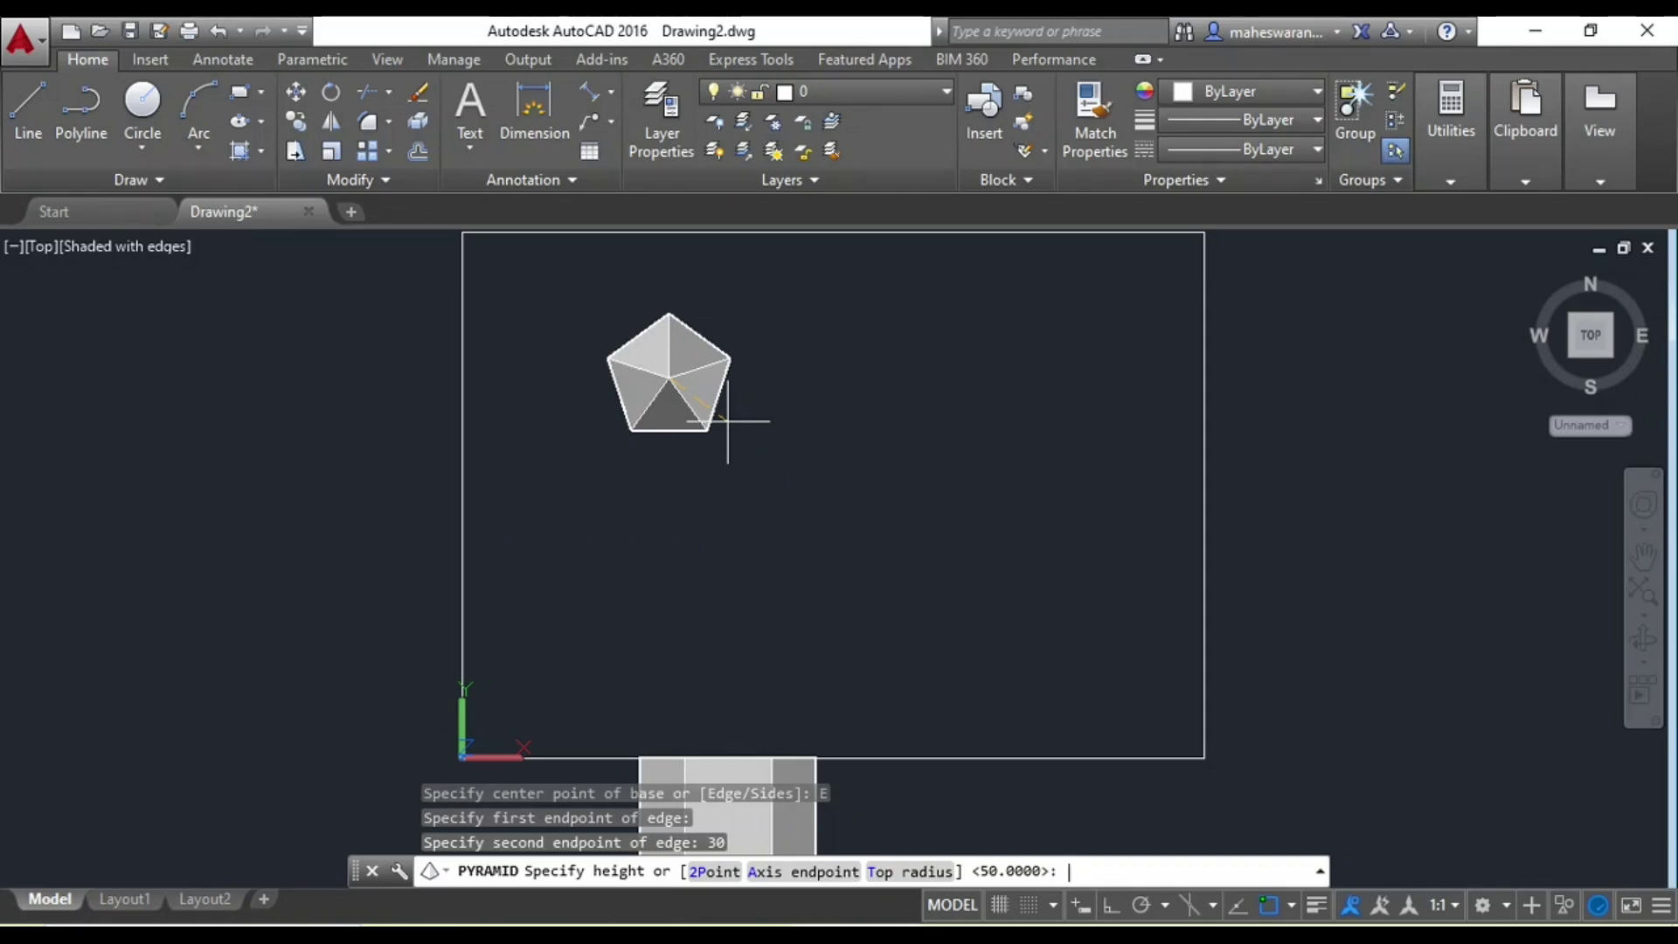
text(50)
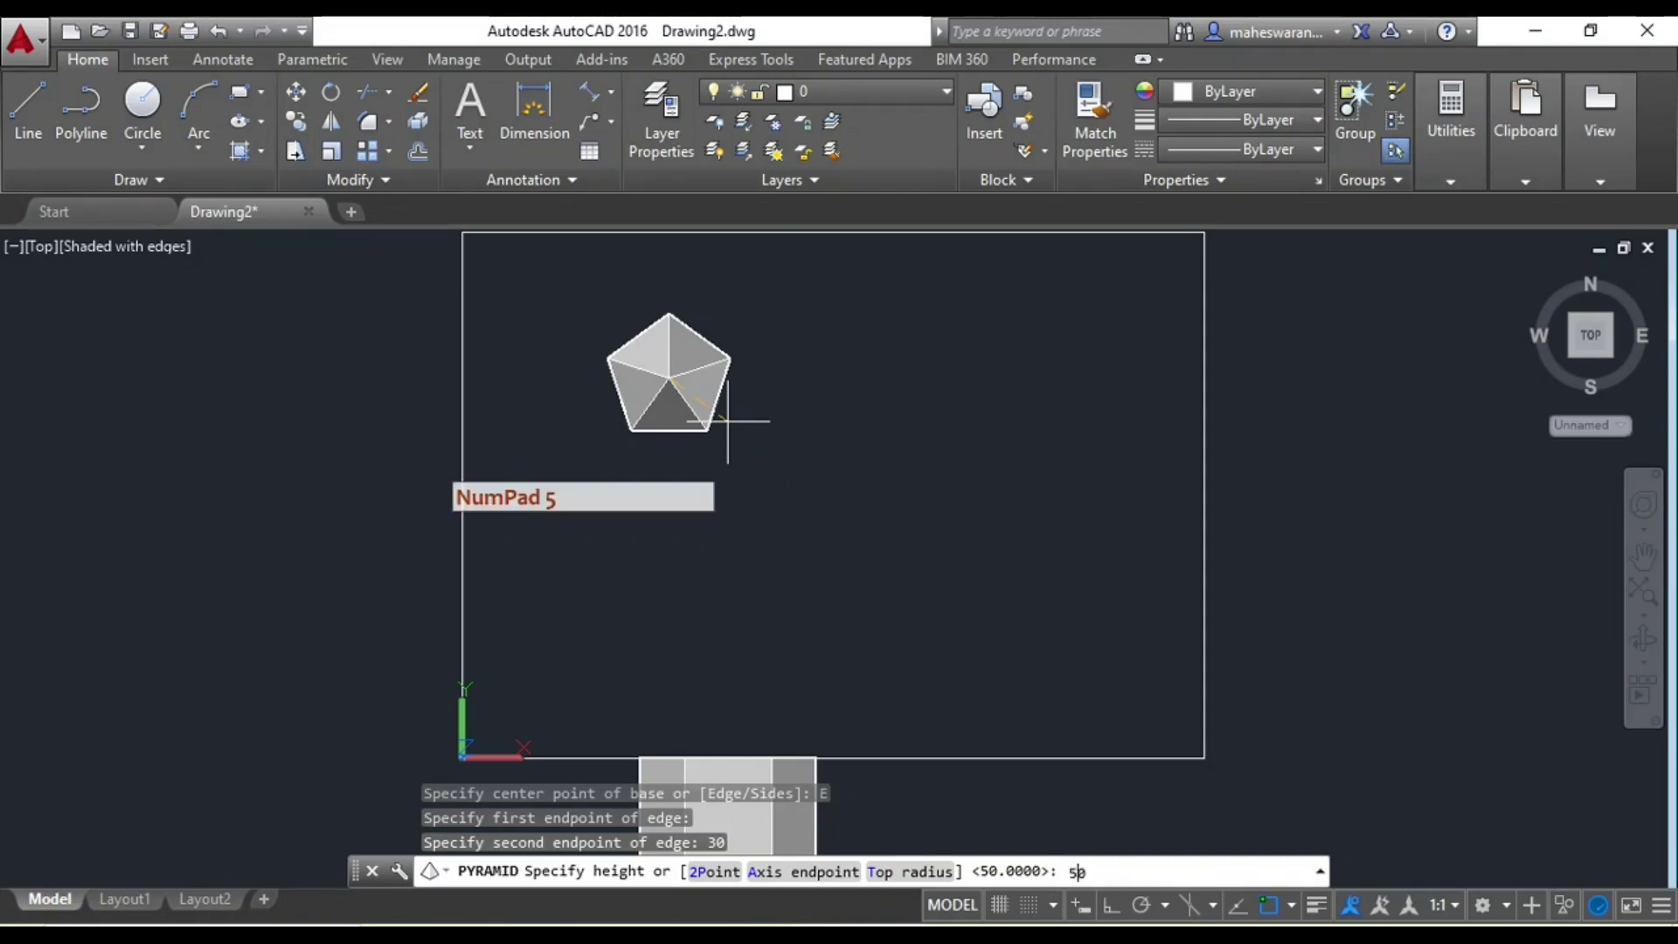
key(Return)
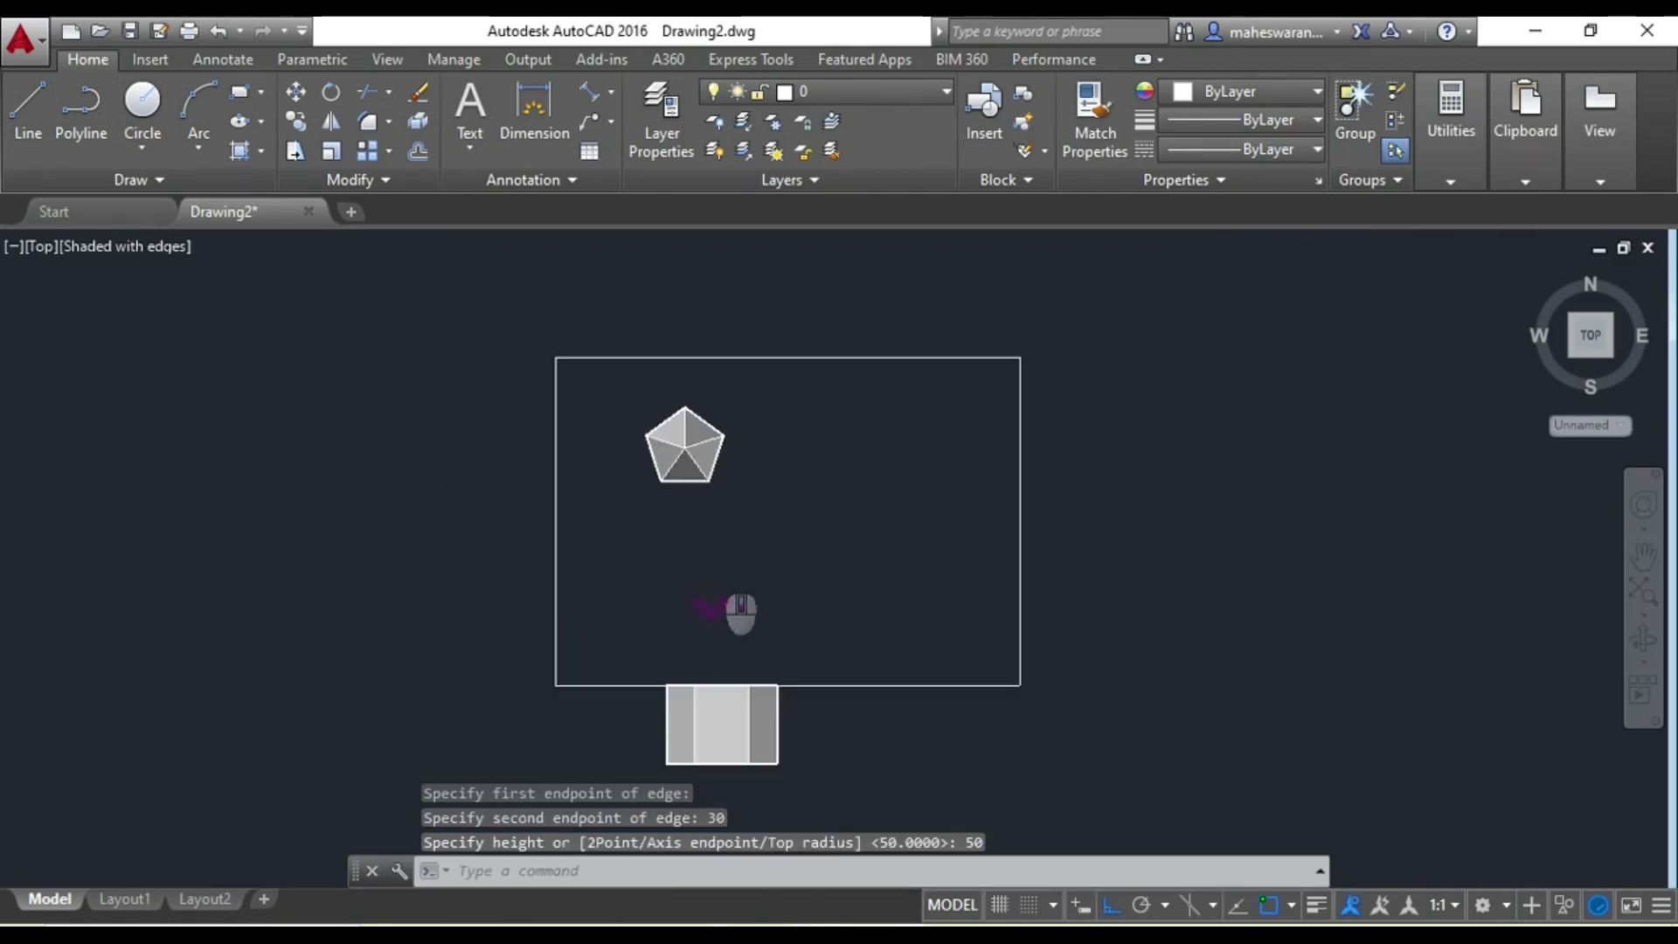
Show the prism and pyramid in the SE Isometric view
scroll(711, 565, down, 2)
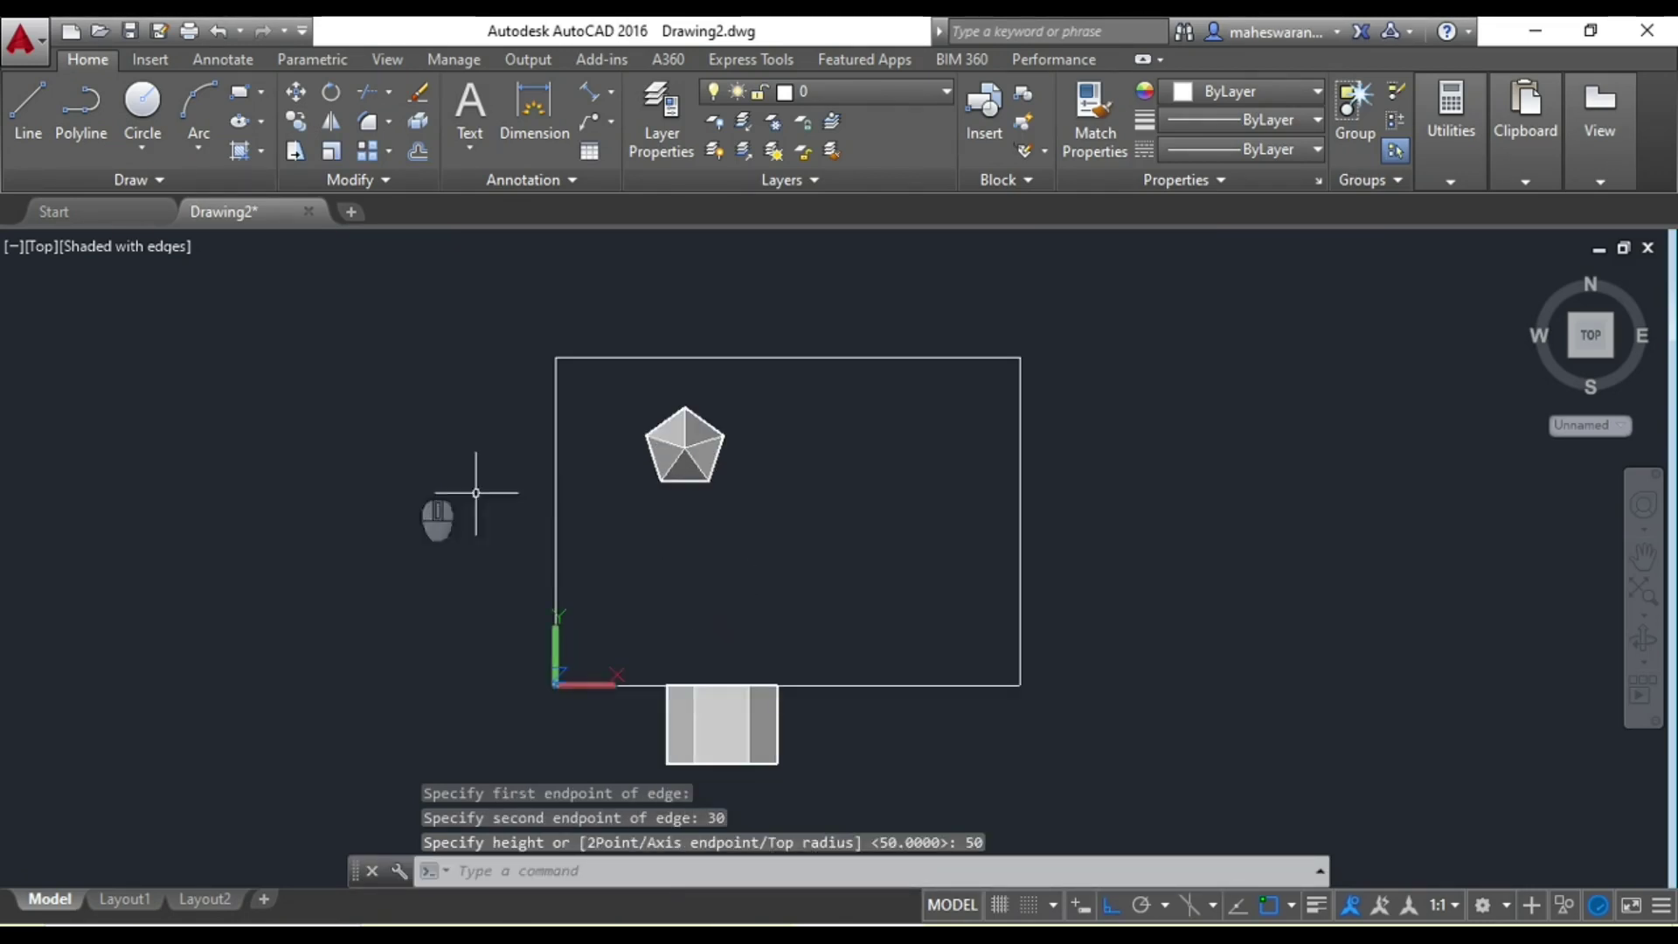
click(42, 249)
click(144, 498)
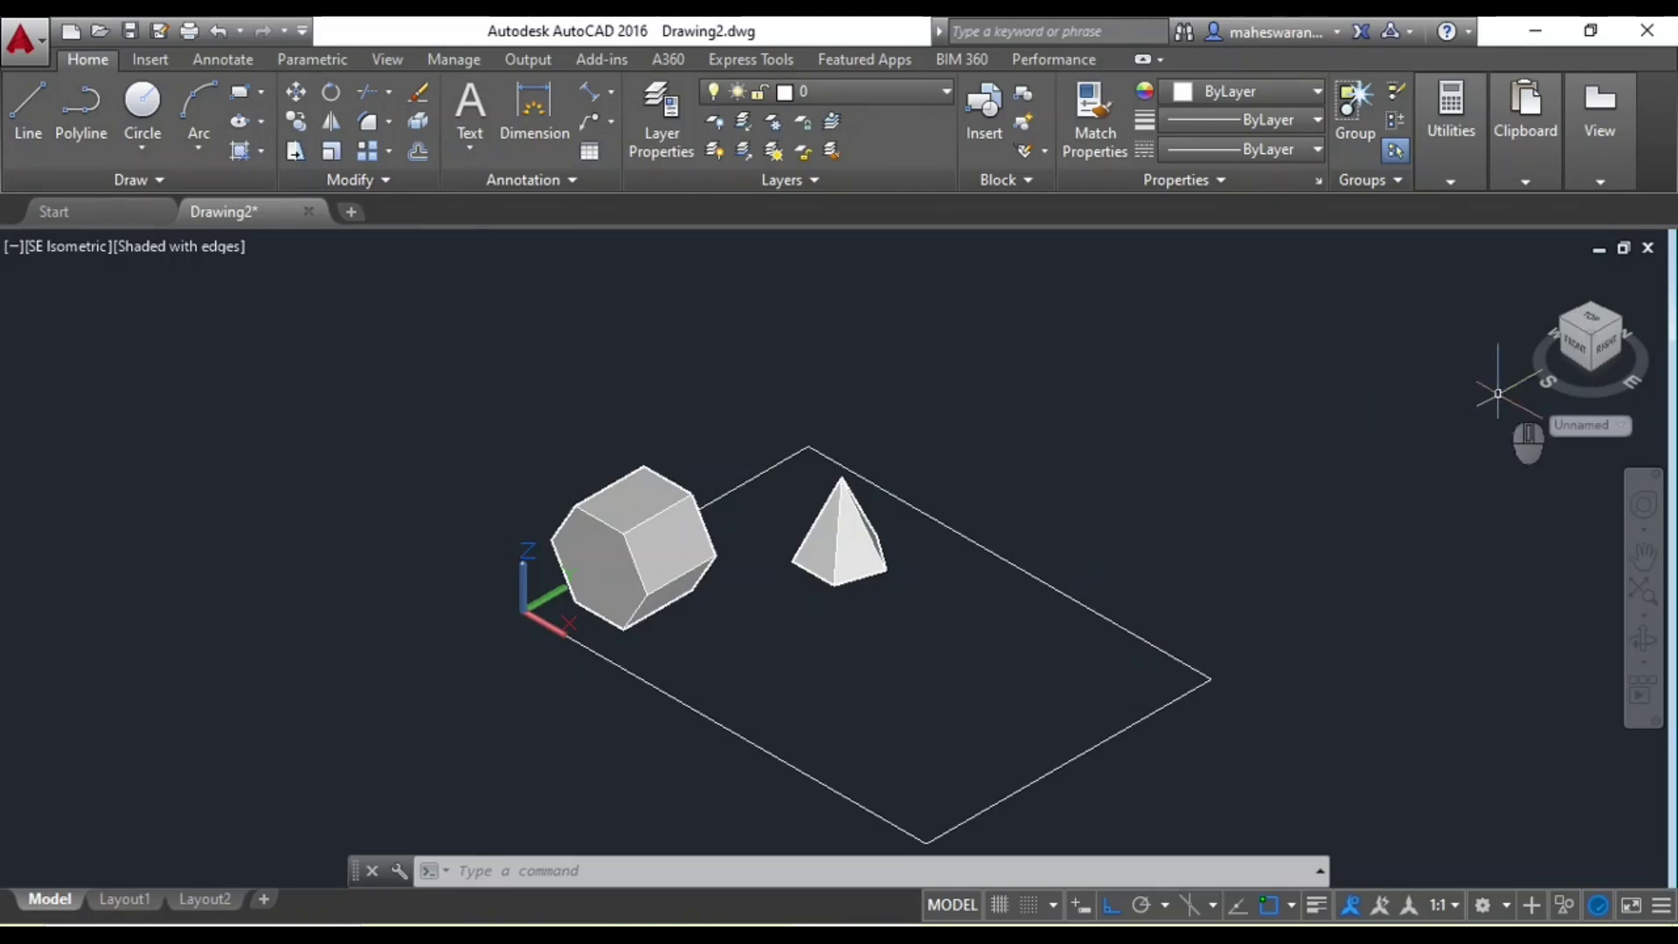
Start a base view from model space using only the hexagonal prism as its source object
click(1599, 183)
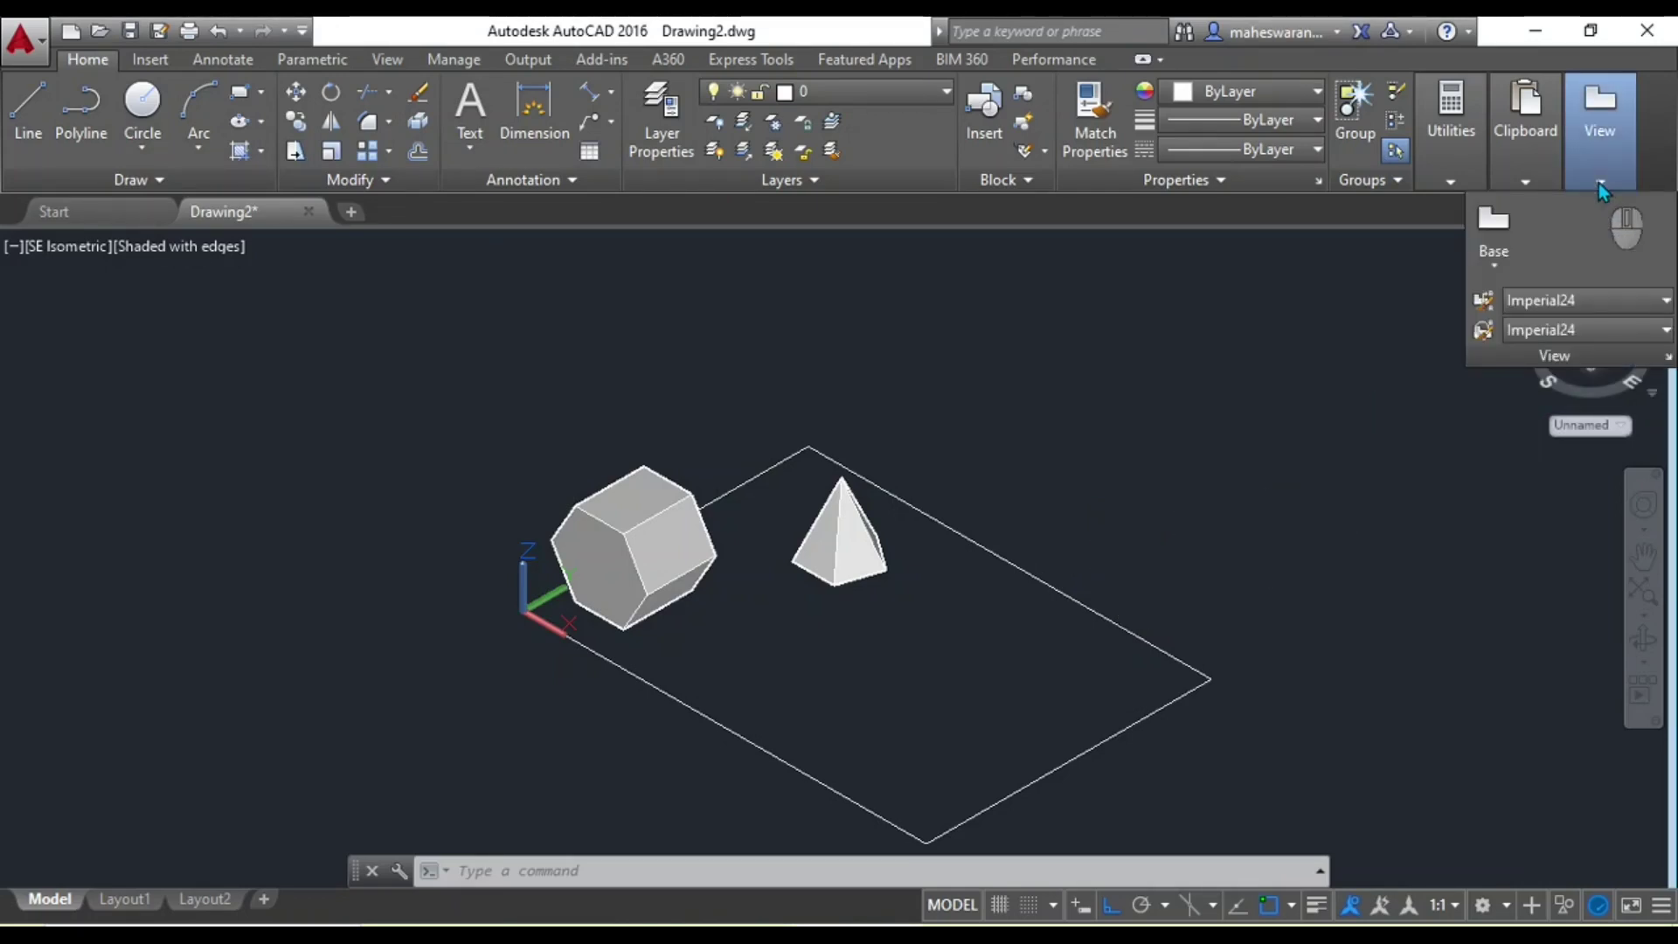
click(1495, 251)
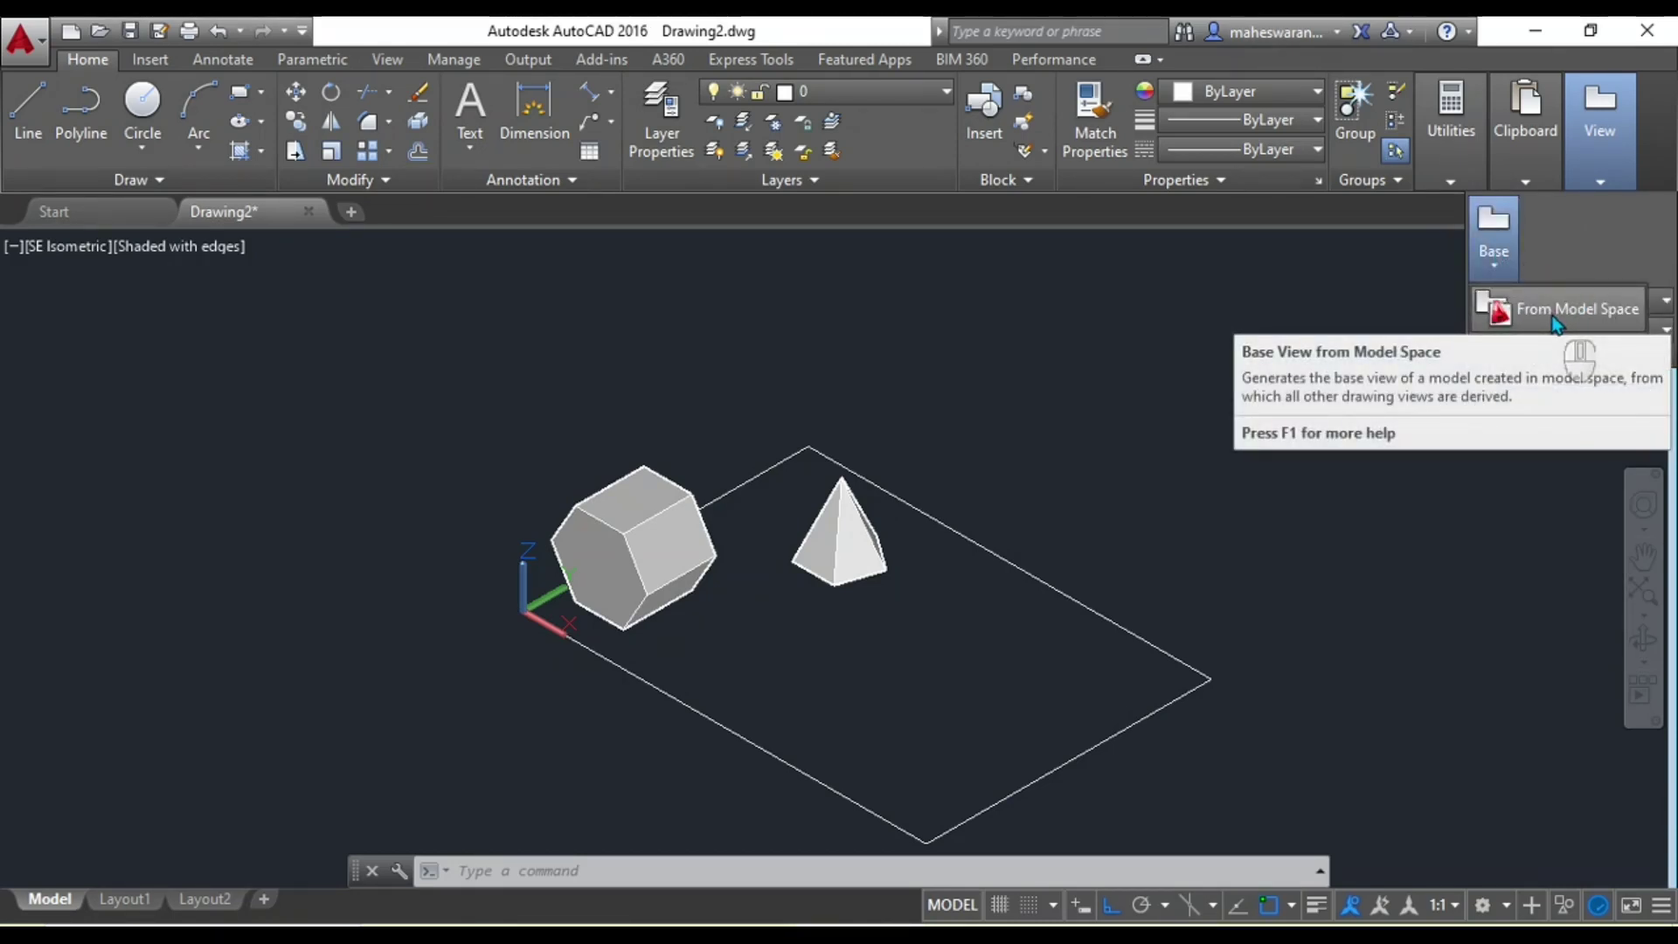
click(1554, 324)
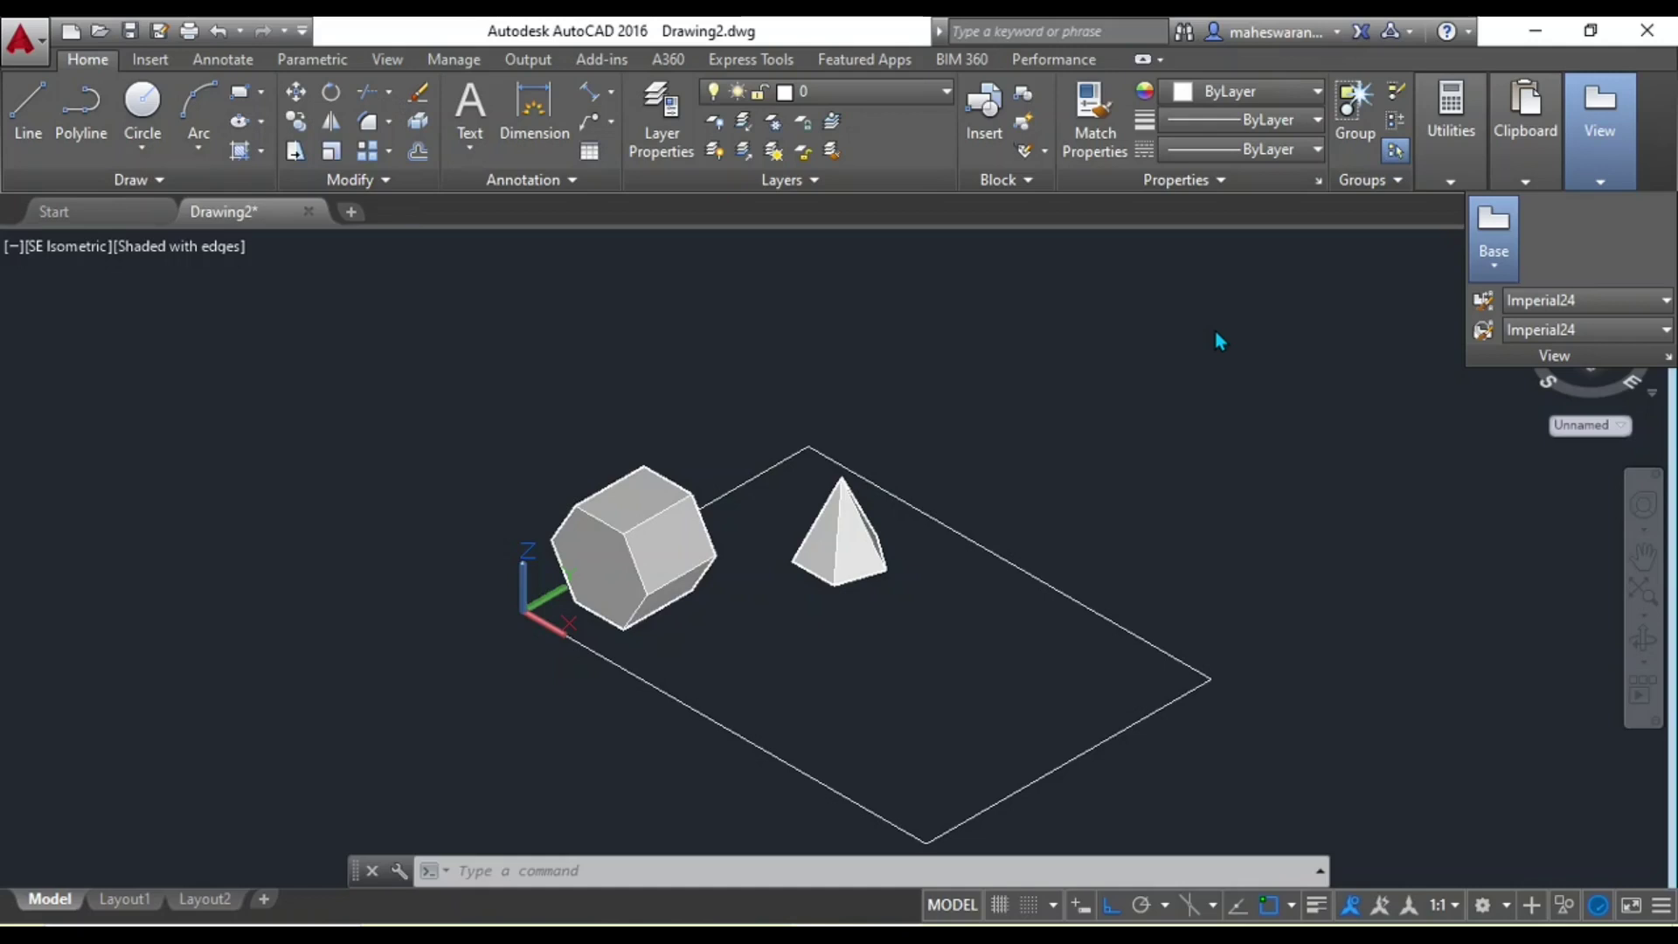
click(1206, 428)
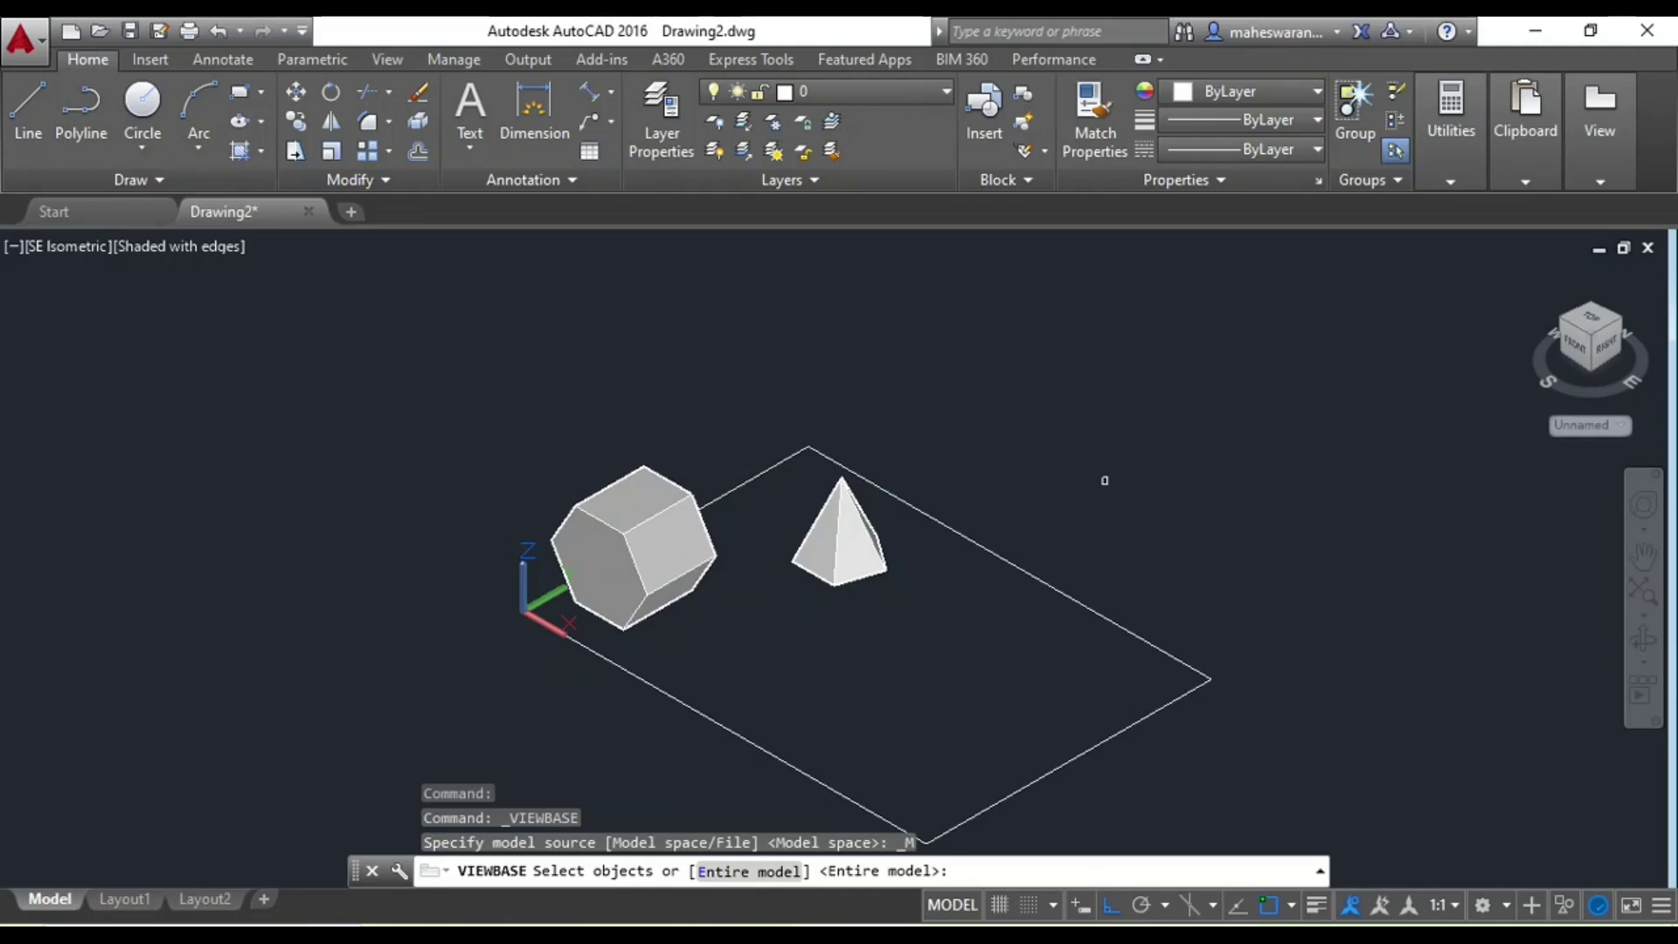
click(648, 577)
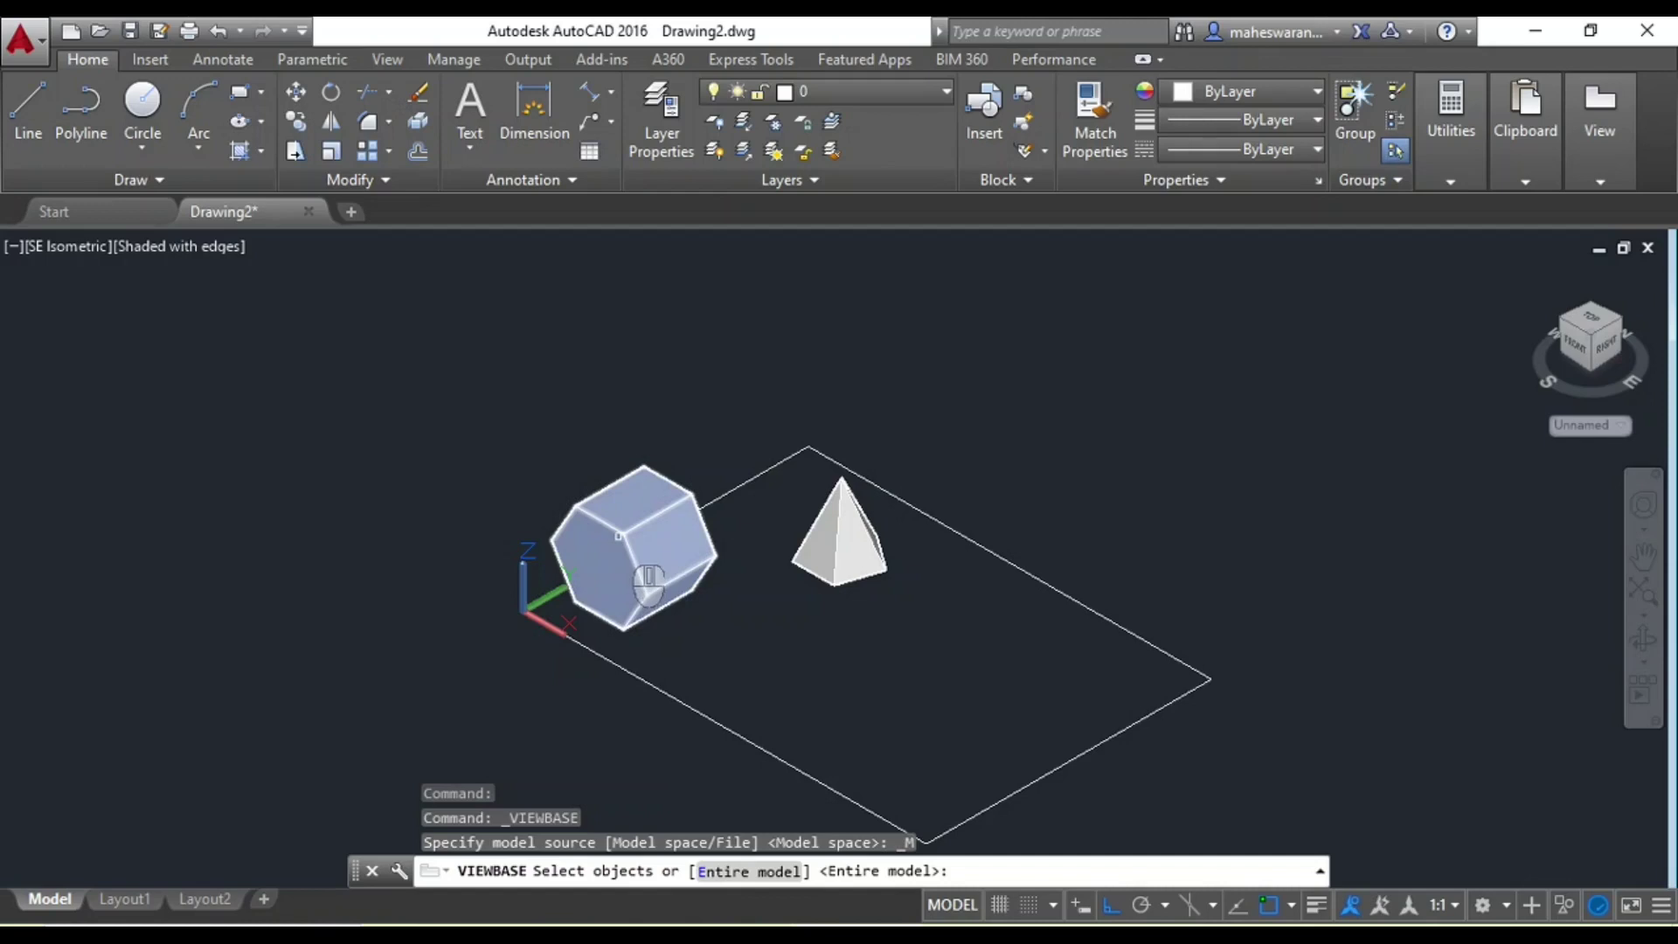
click(648, 577)
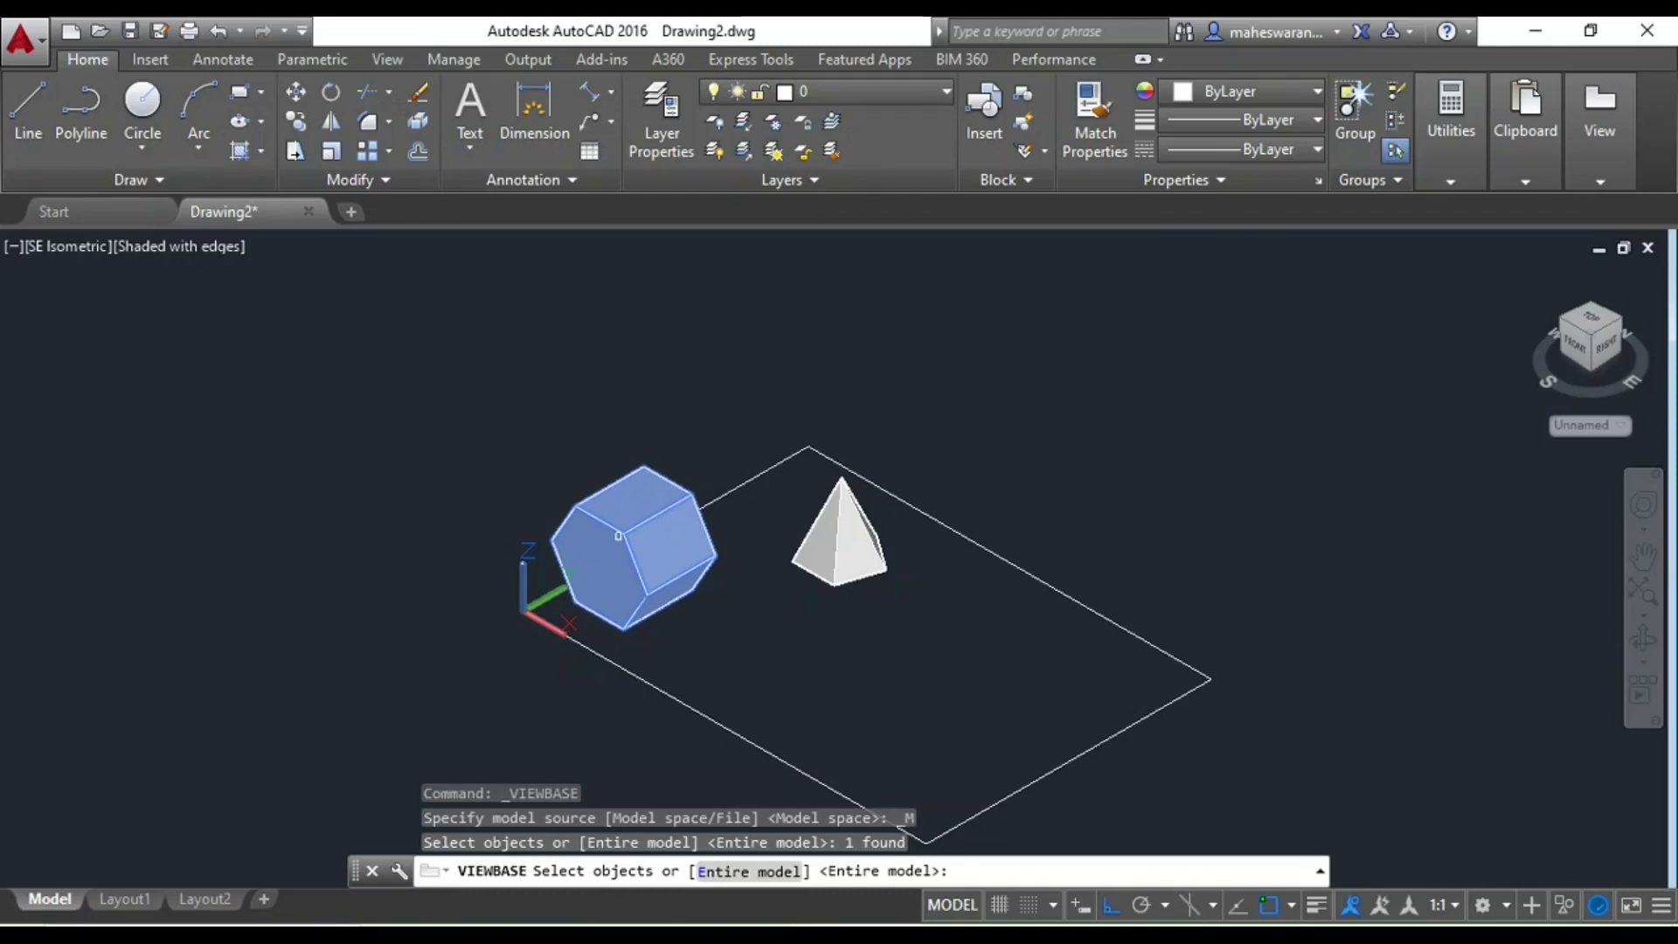
key(Return)
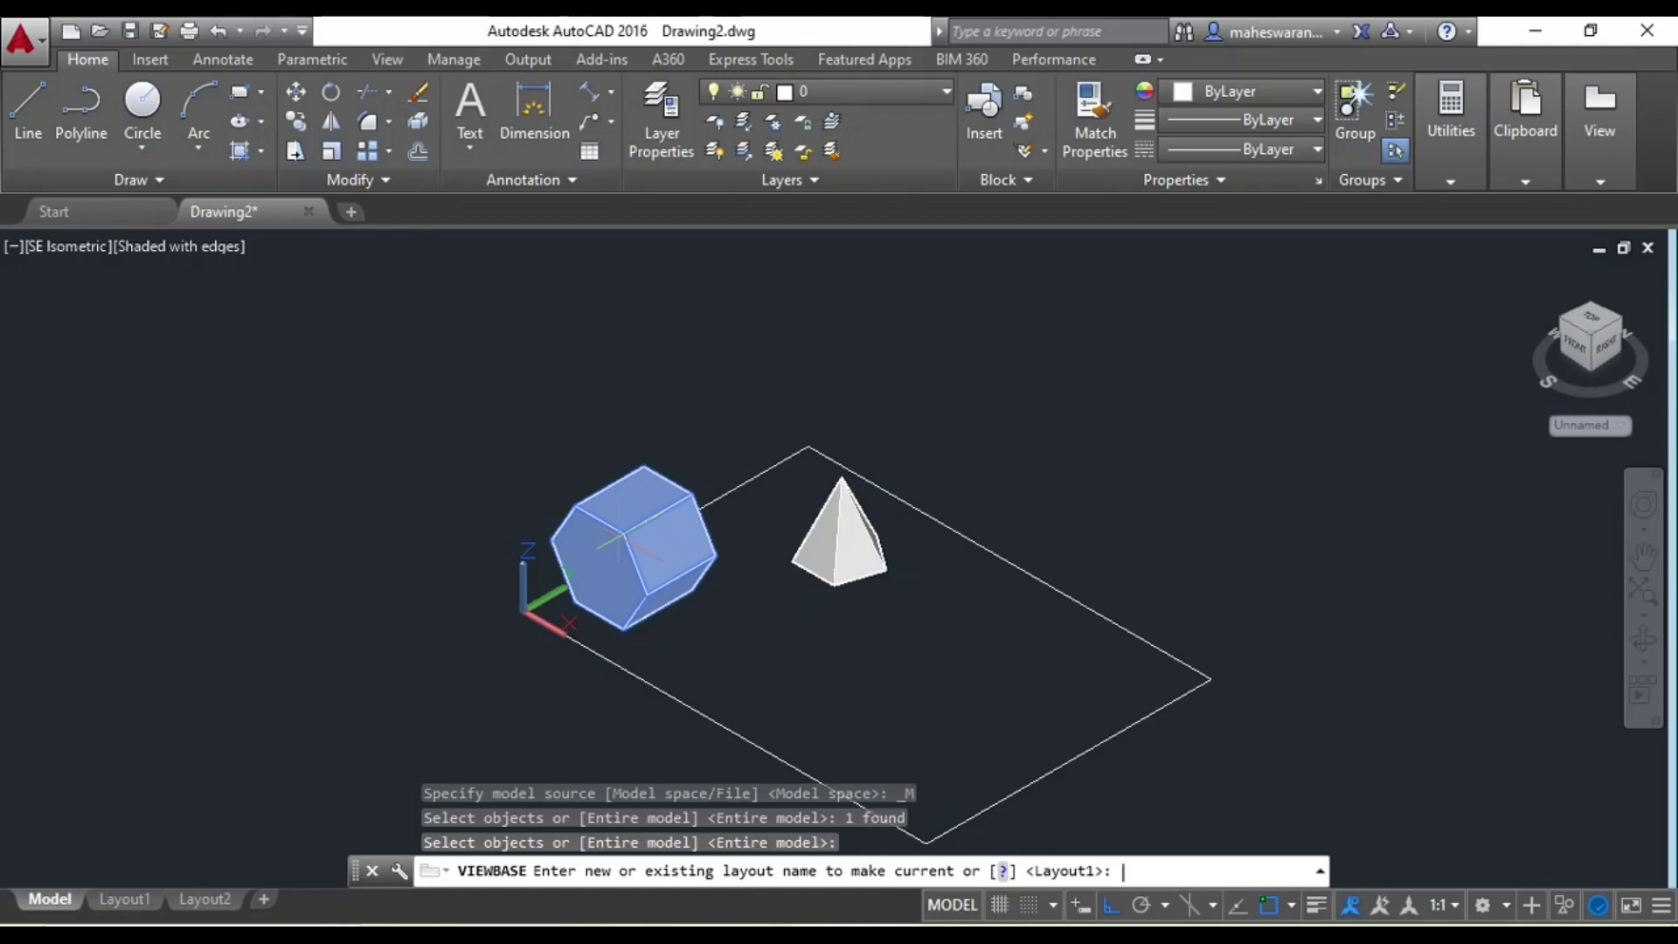
Create a new layout named prsimlayout for the prism's drawing views
text(prsim)
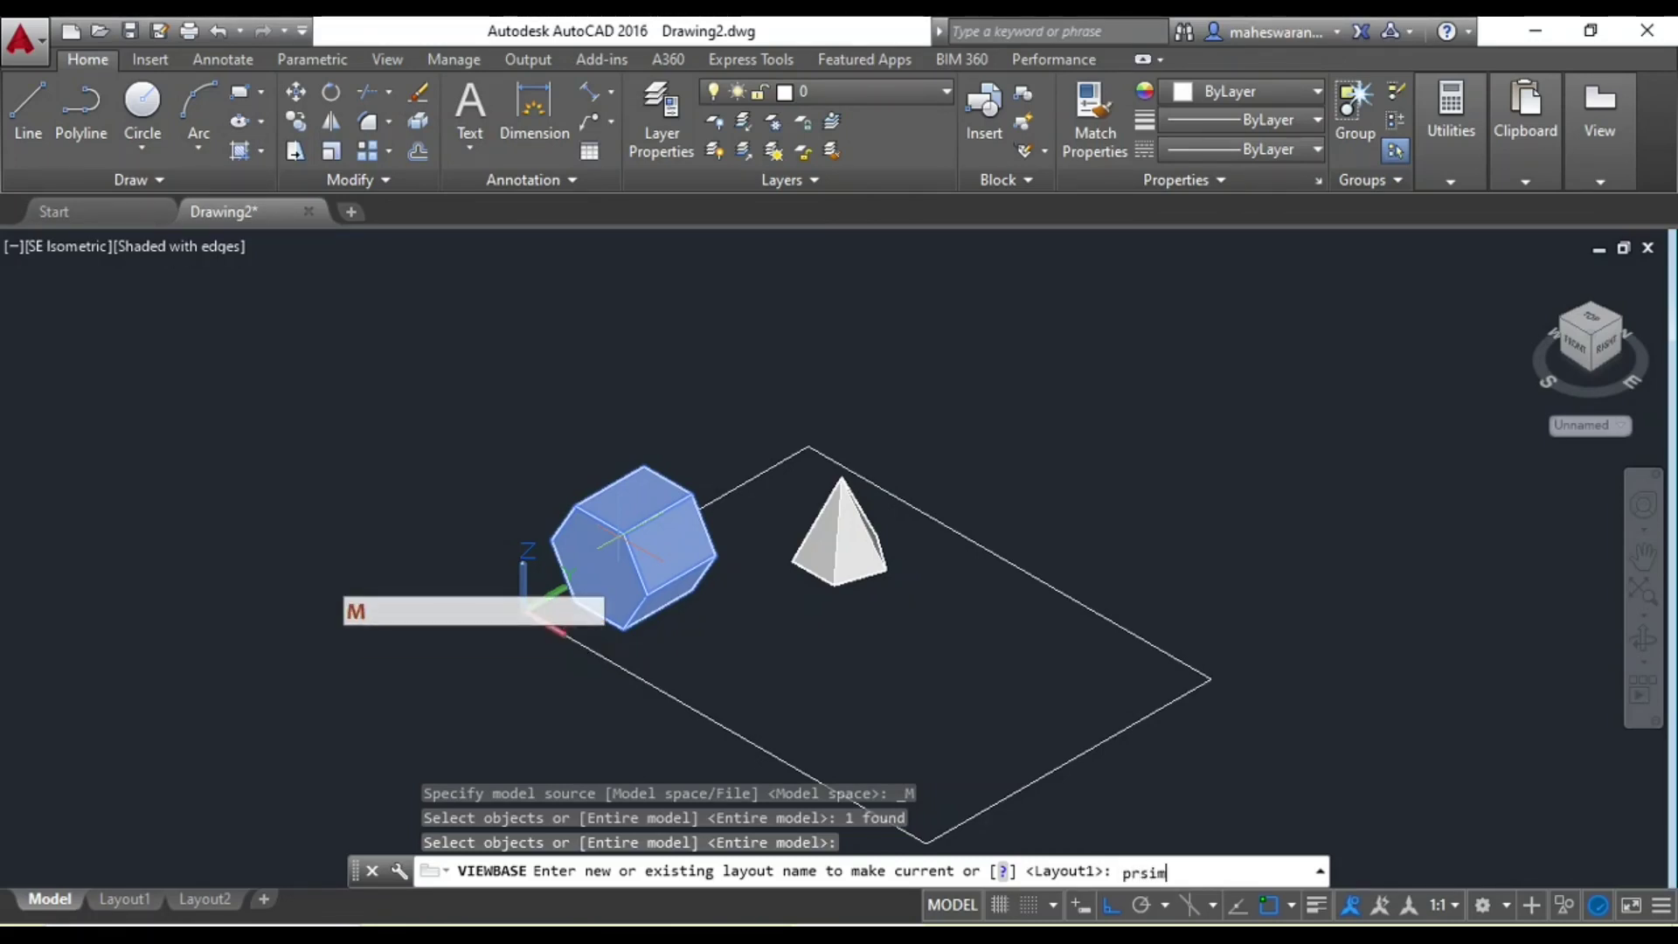
text(layout)
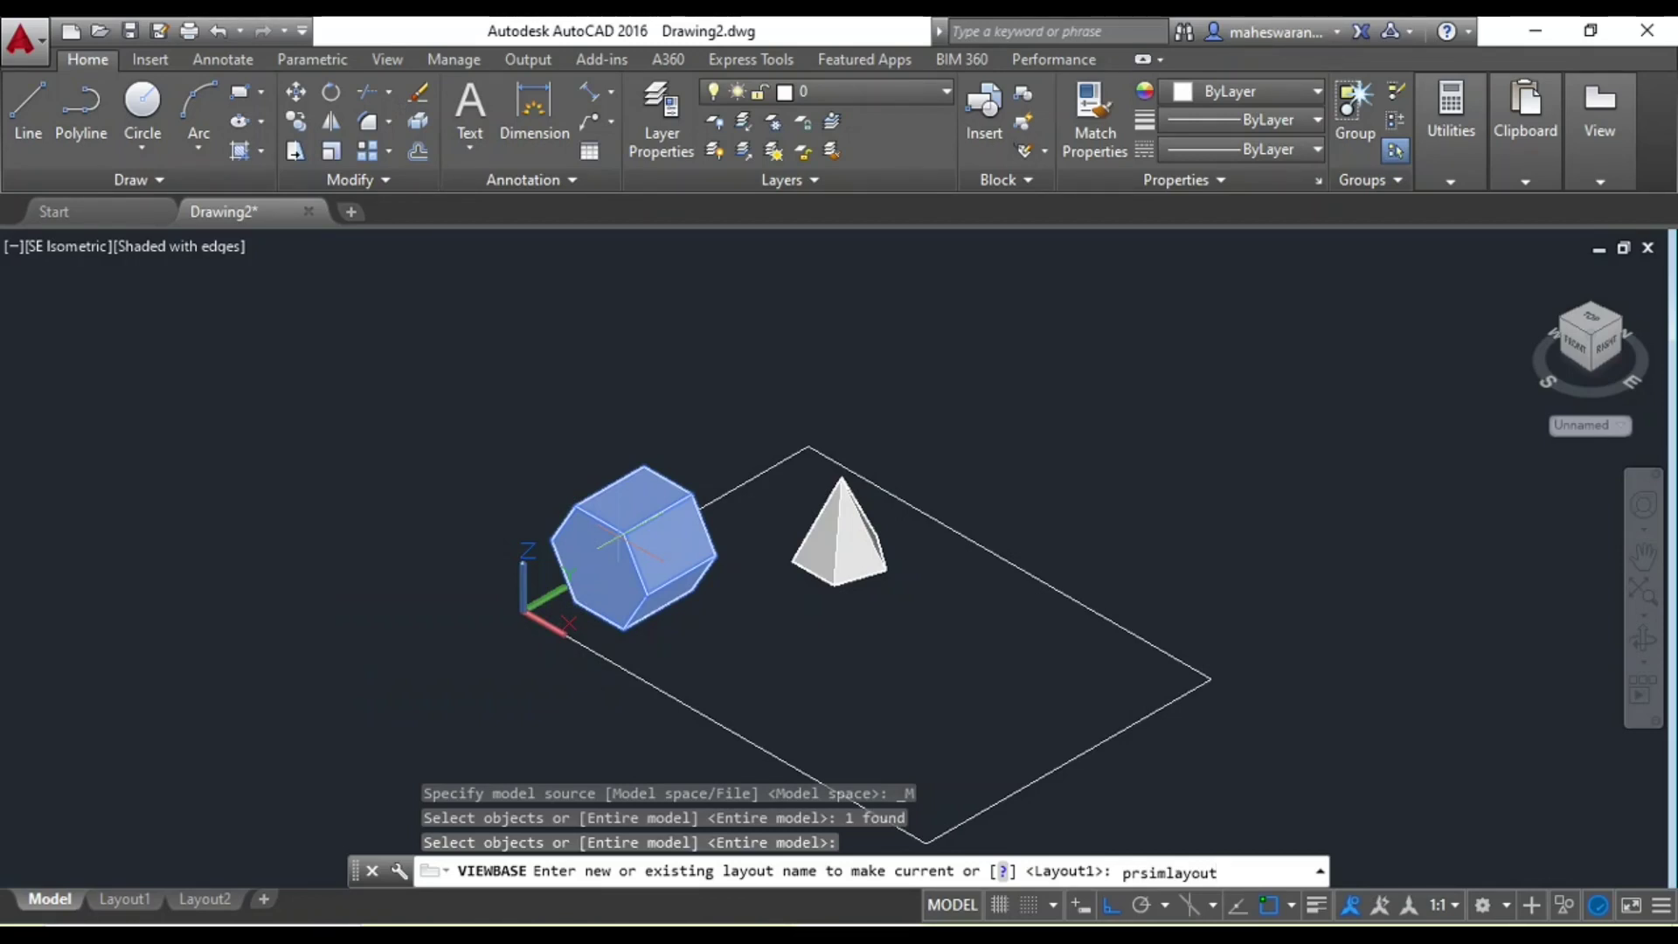
key(Return)
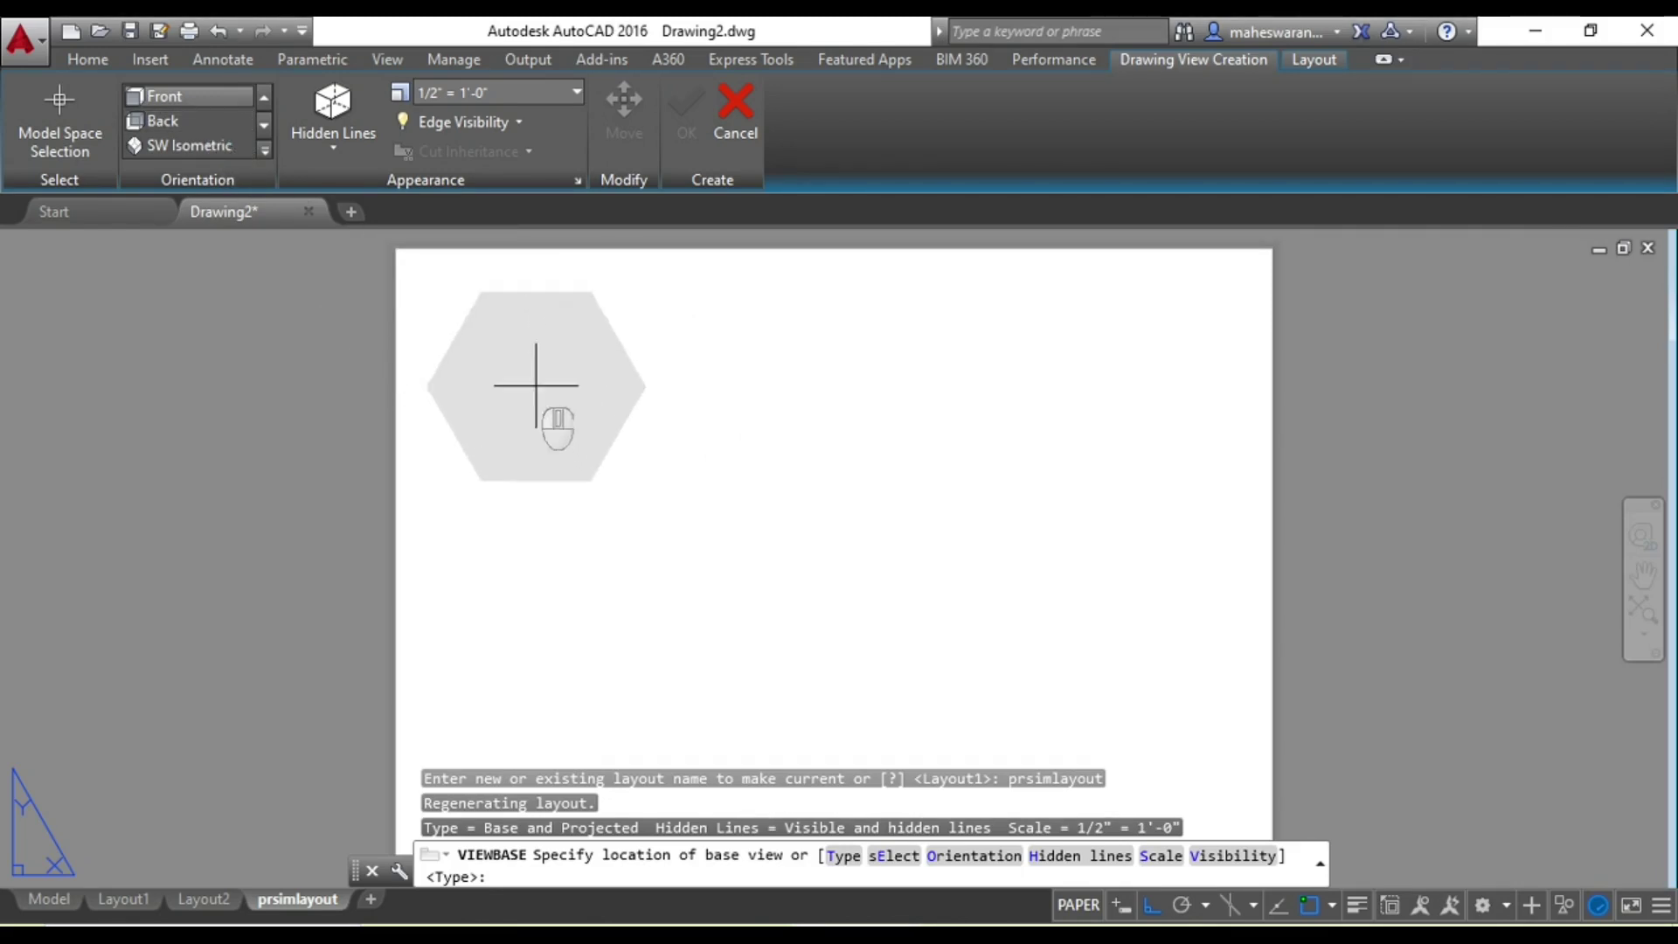
Try the Top orientation for the prism's base view
click(264, 125)
click(264, 98)
click(264, 98)
click(264, 98)
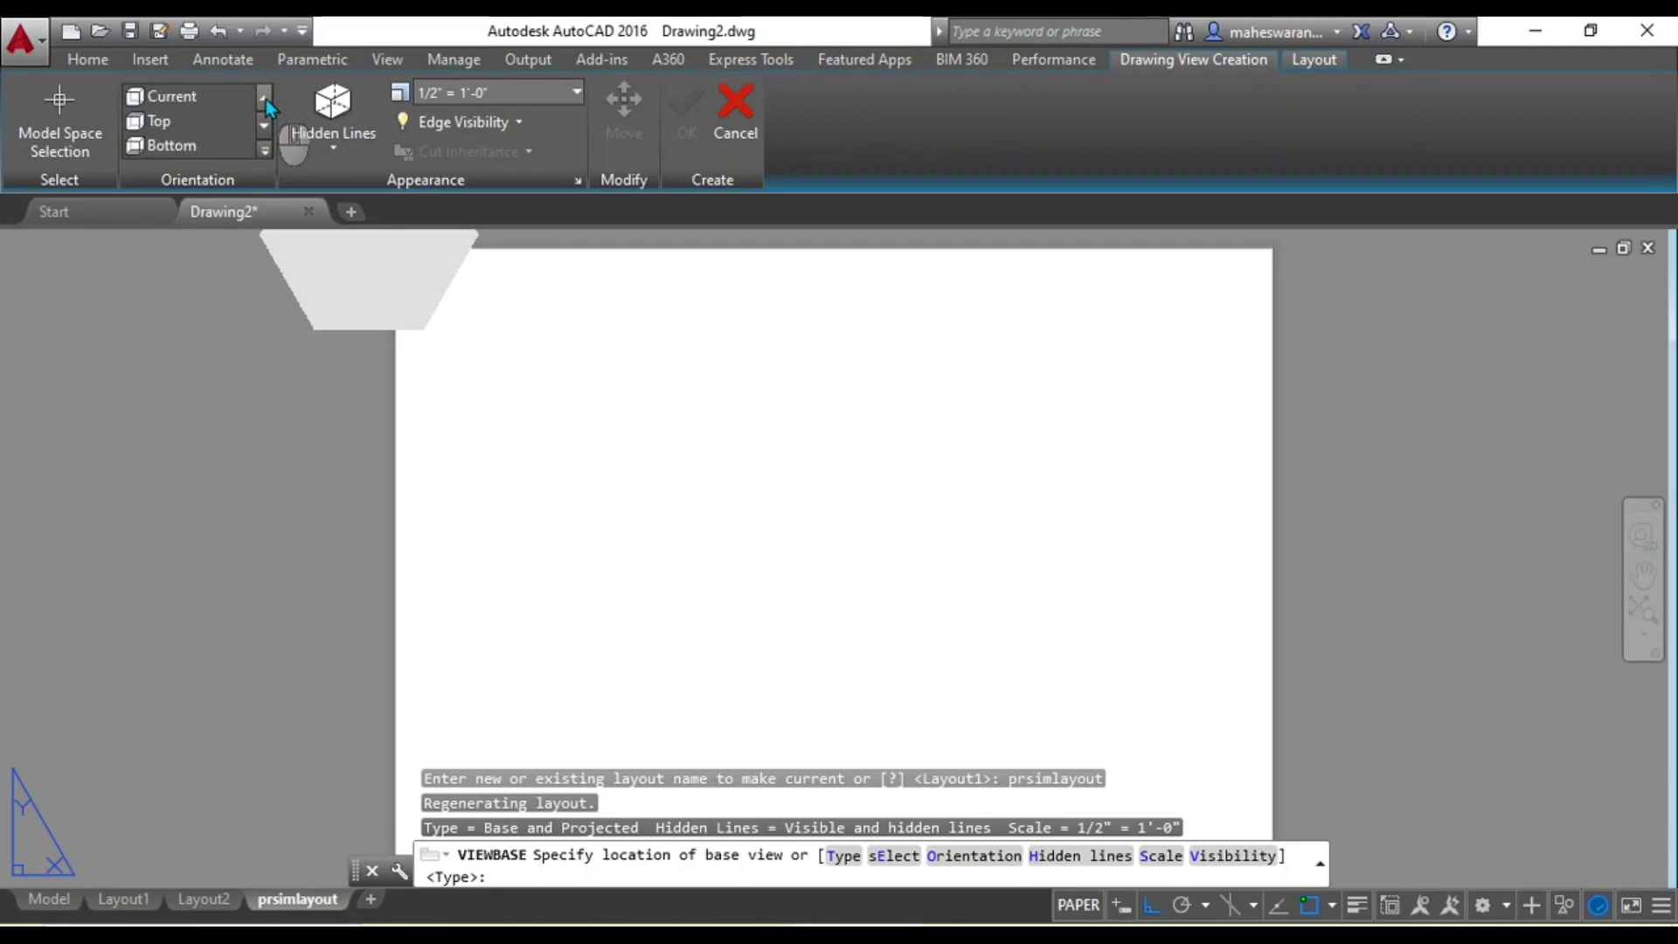
click(175, 127)
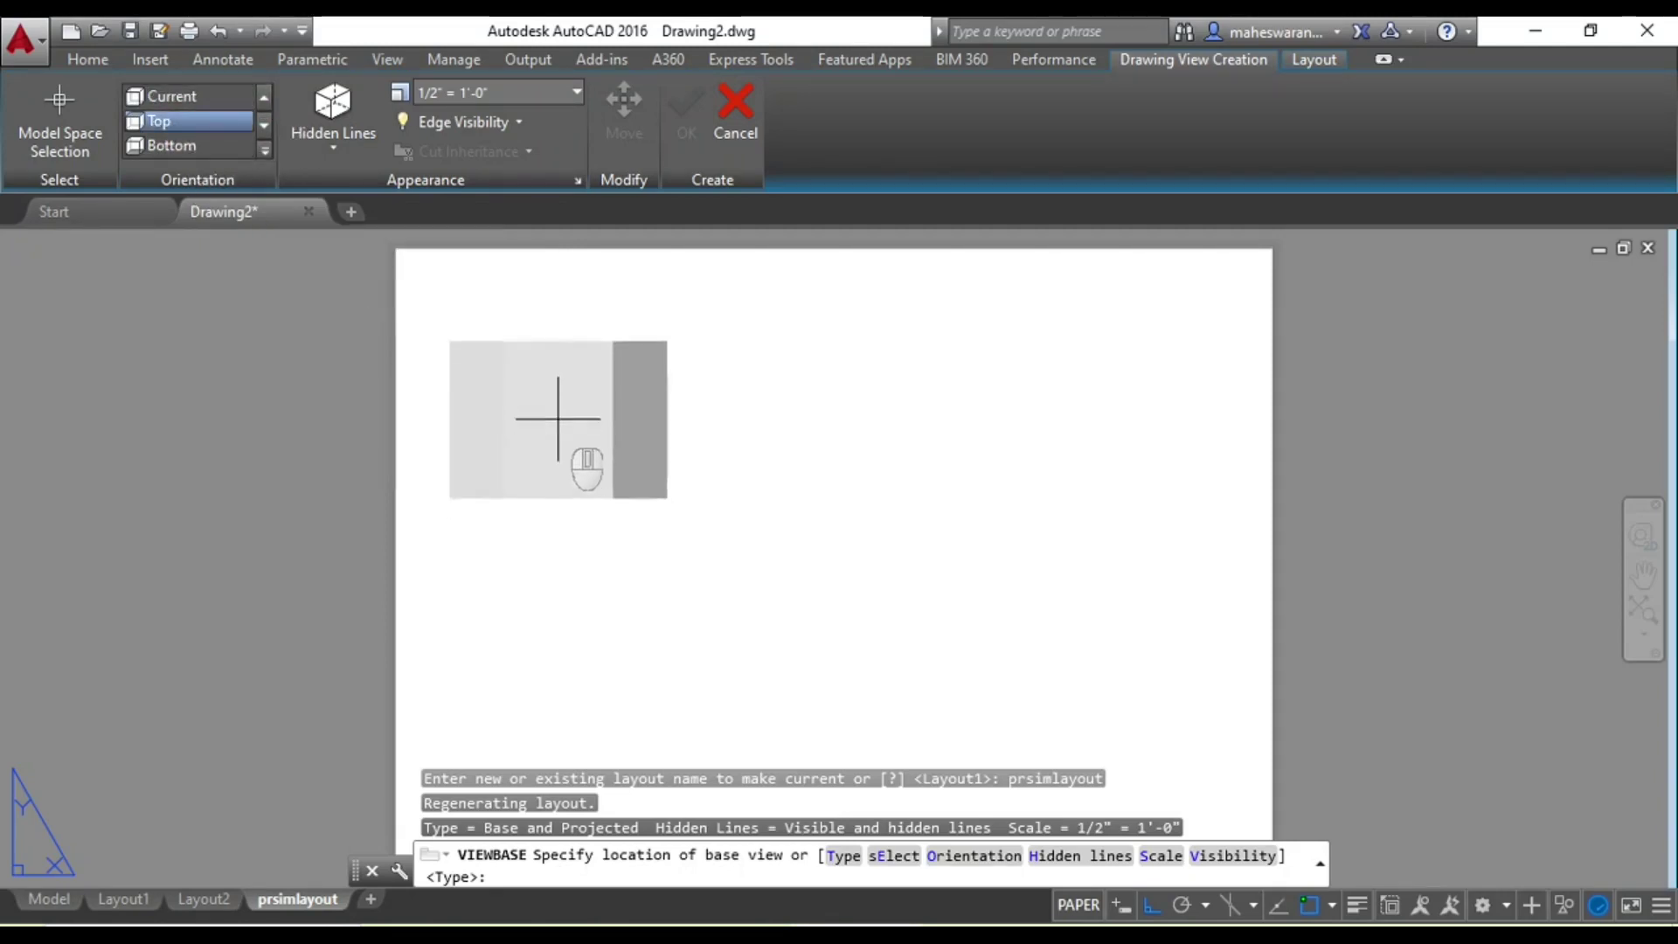
Place the prism's base view in Front orientation in the upper-left area of the sheet and accept it
click(264, 149)
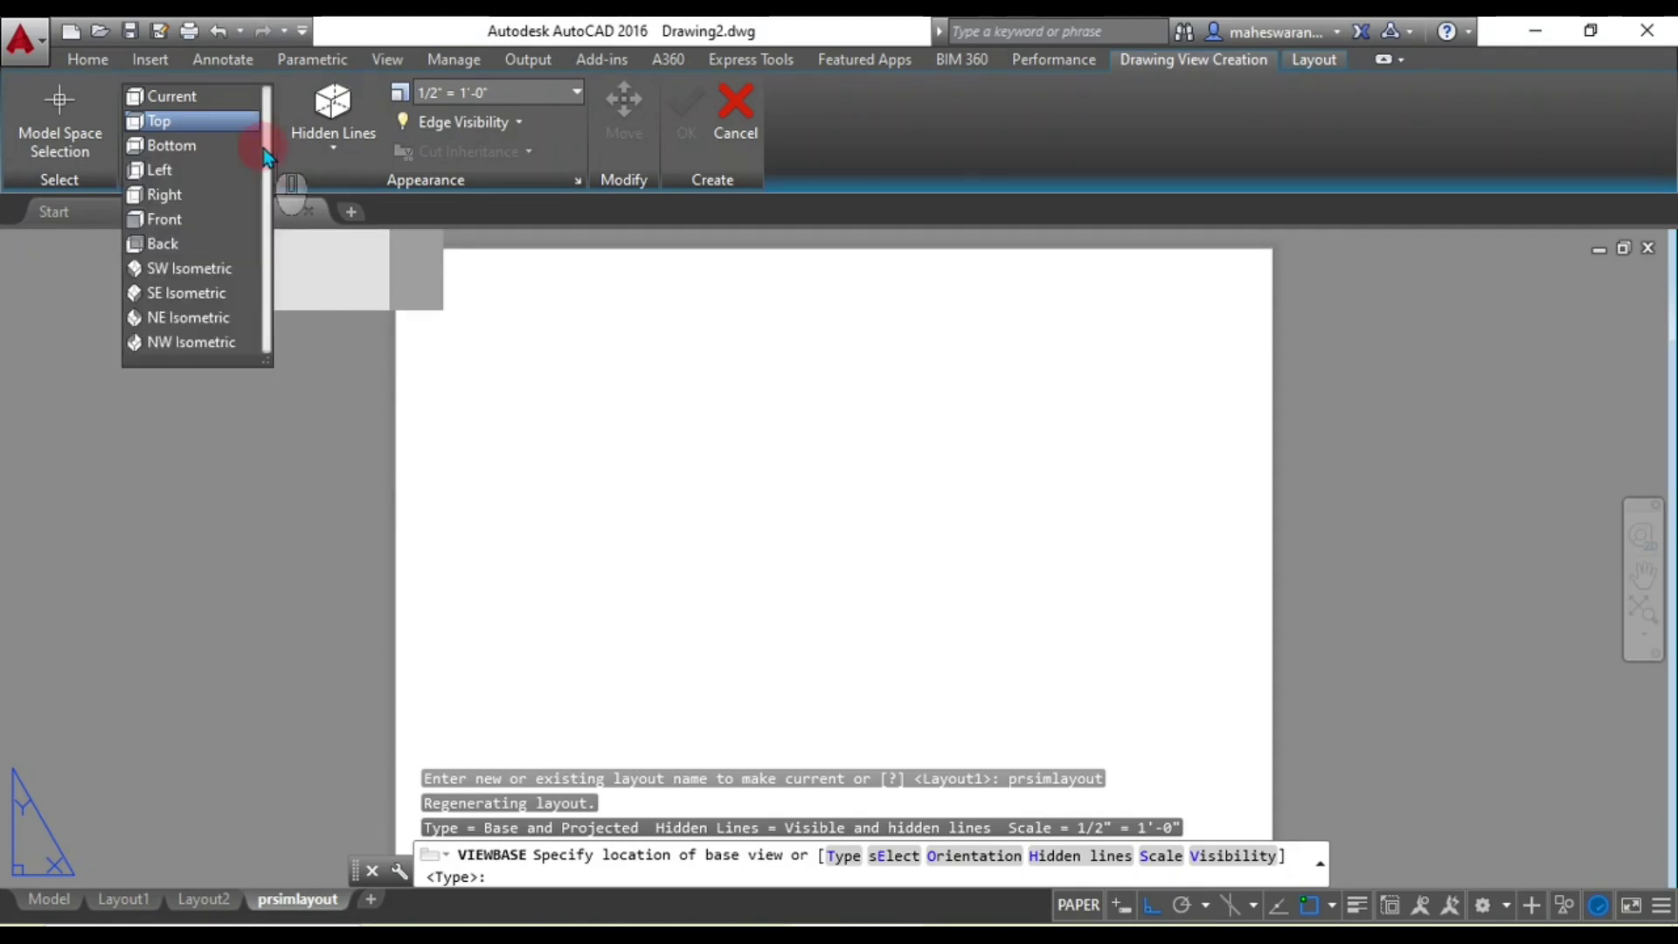
click(194, 221)
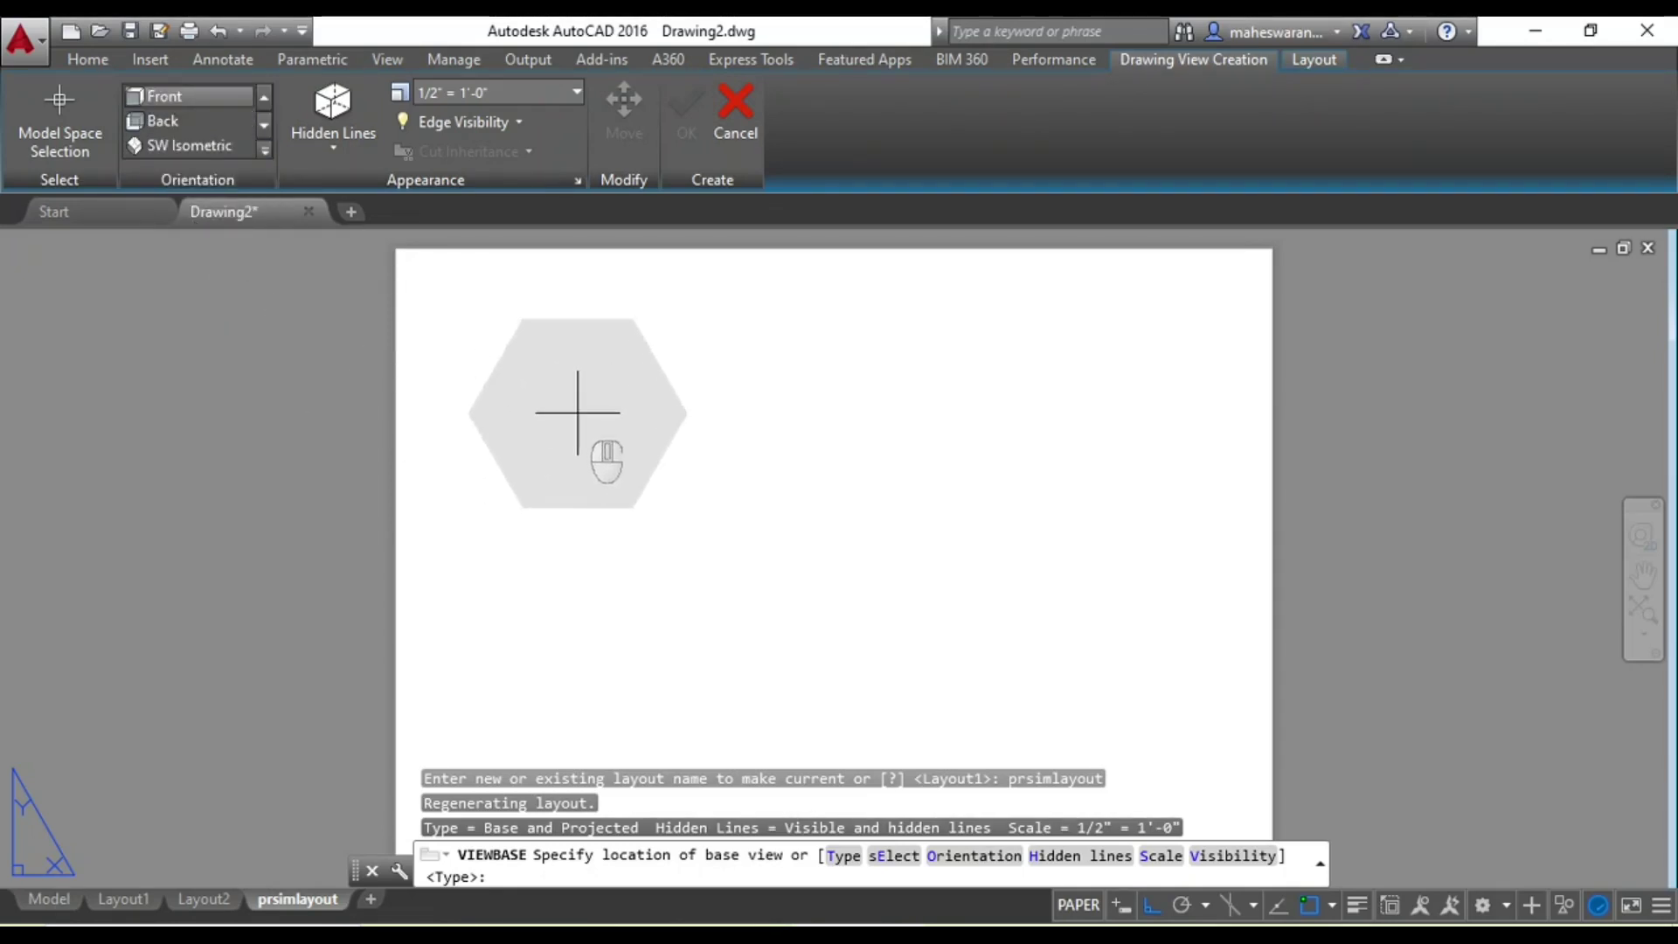
click(578, 412)
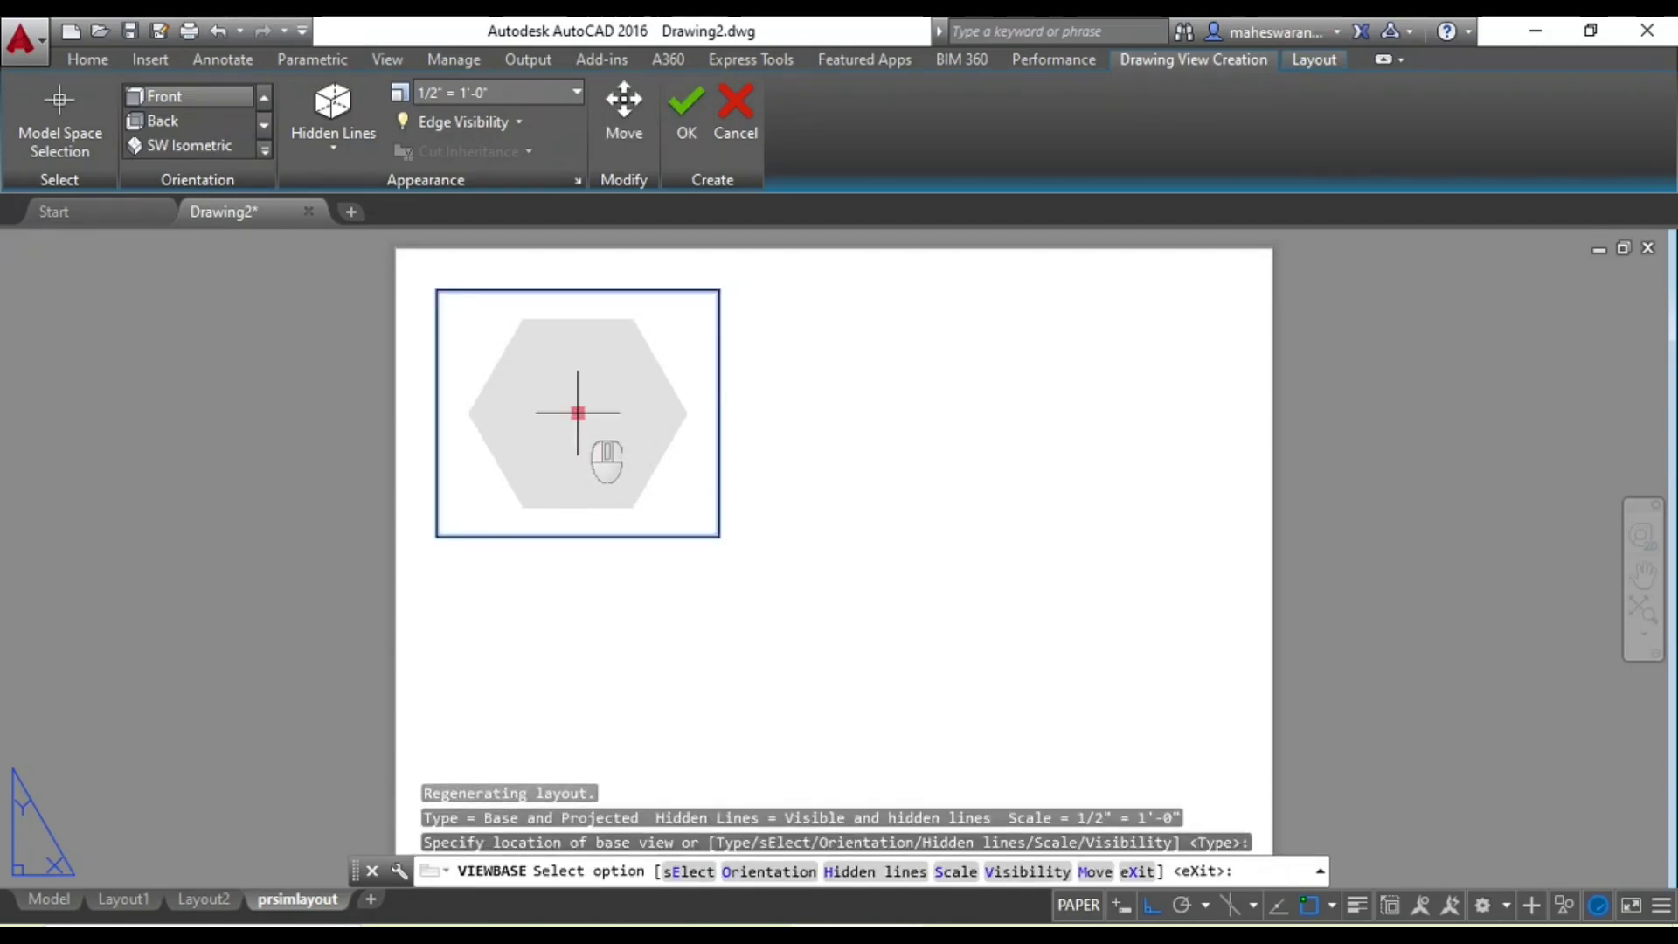
click(685, 131)
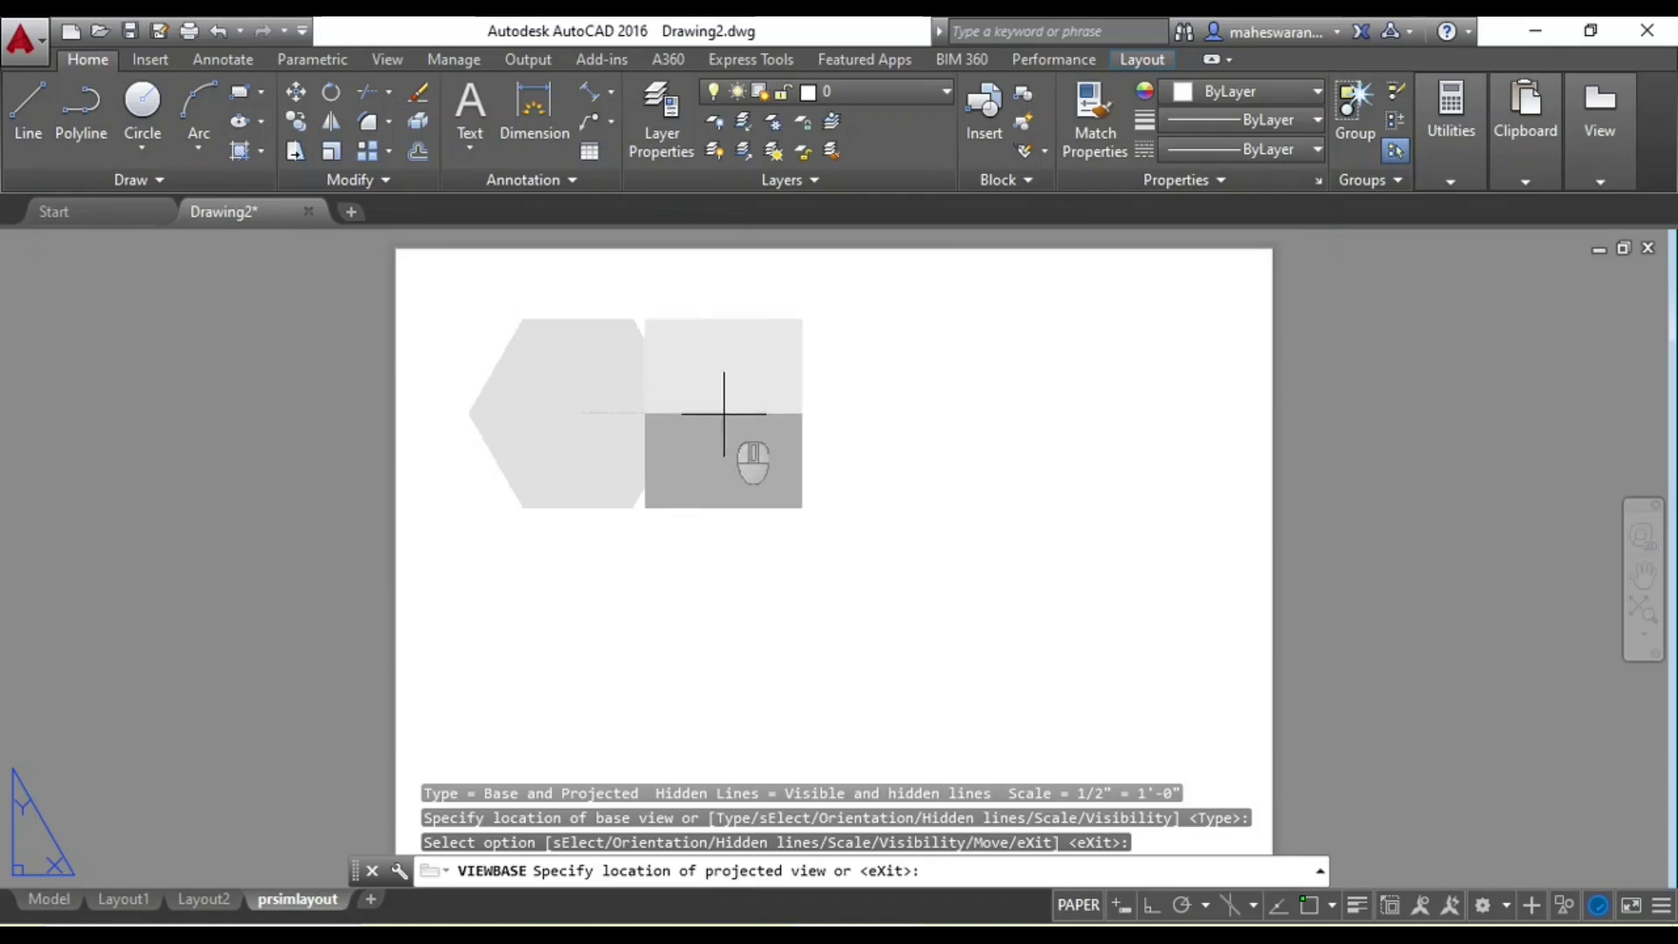
Place the prism's projected views to the right of and below the base view, plus an isometric view diagonally lower right, and finish
click(1029, 412)
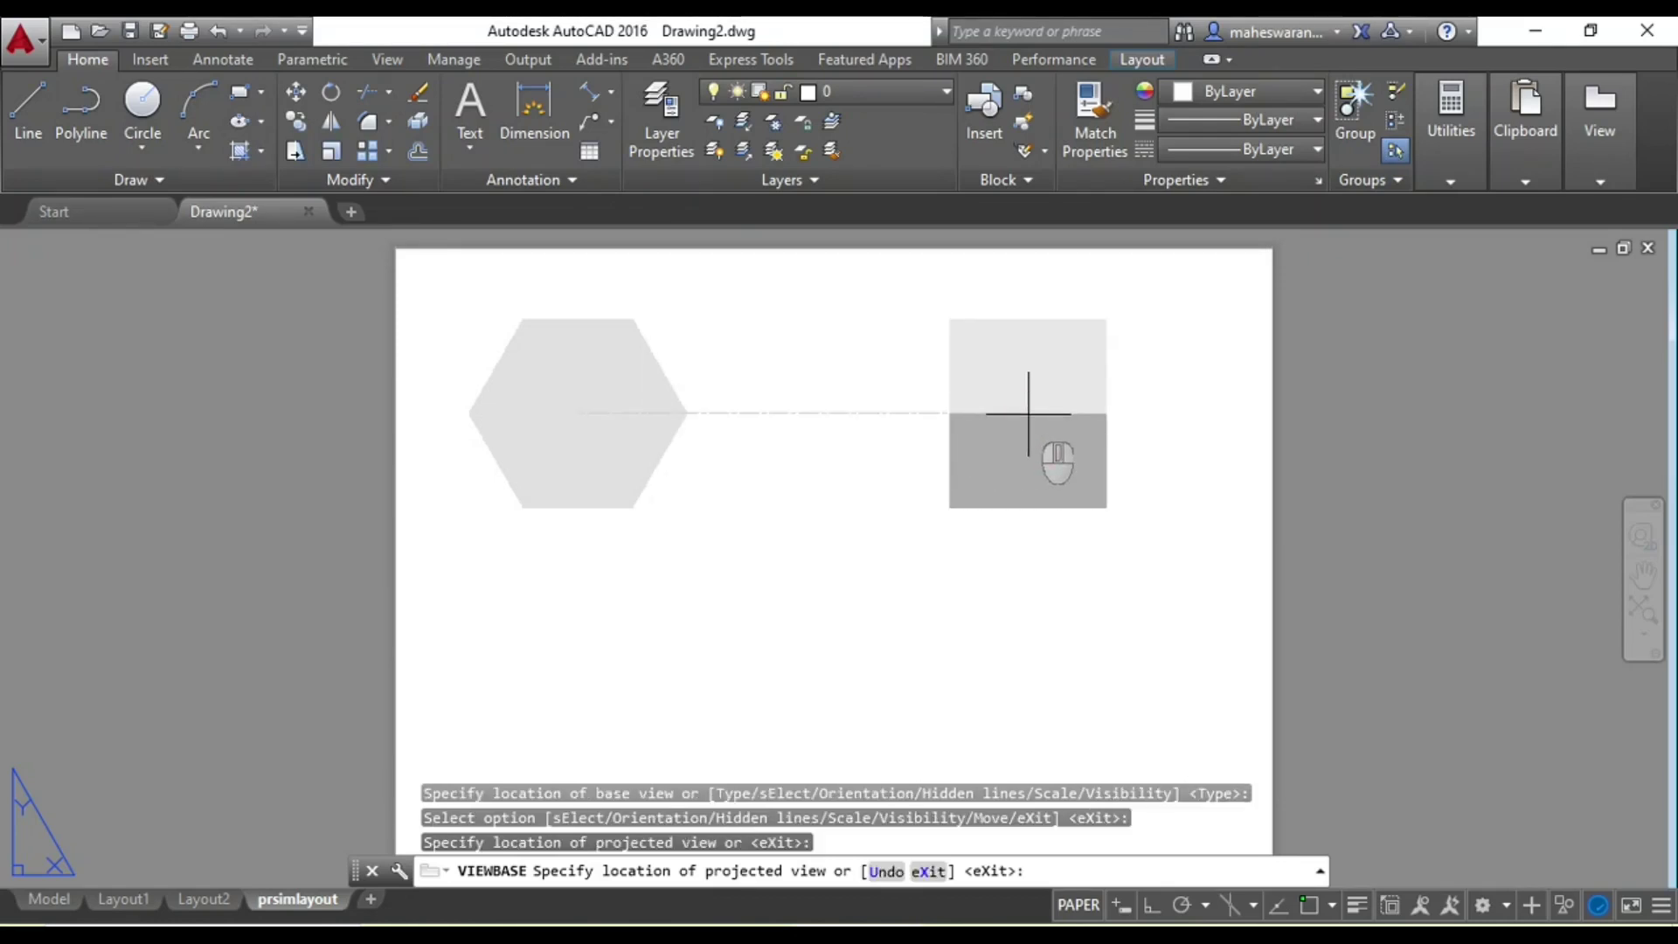
click(550, 710)
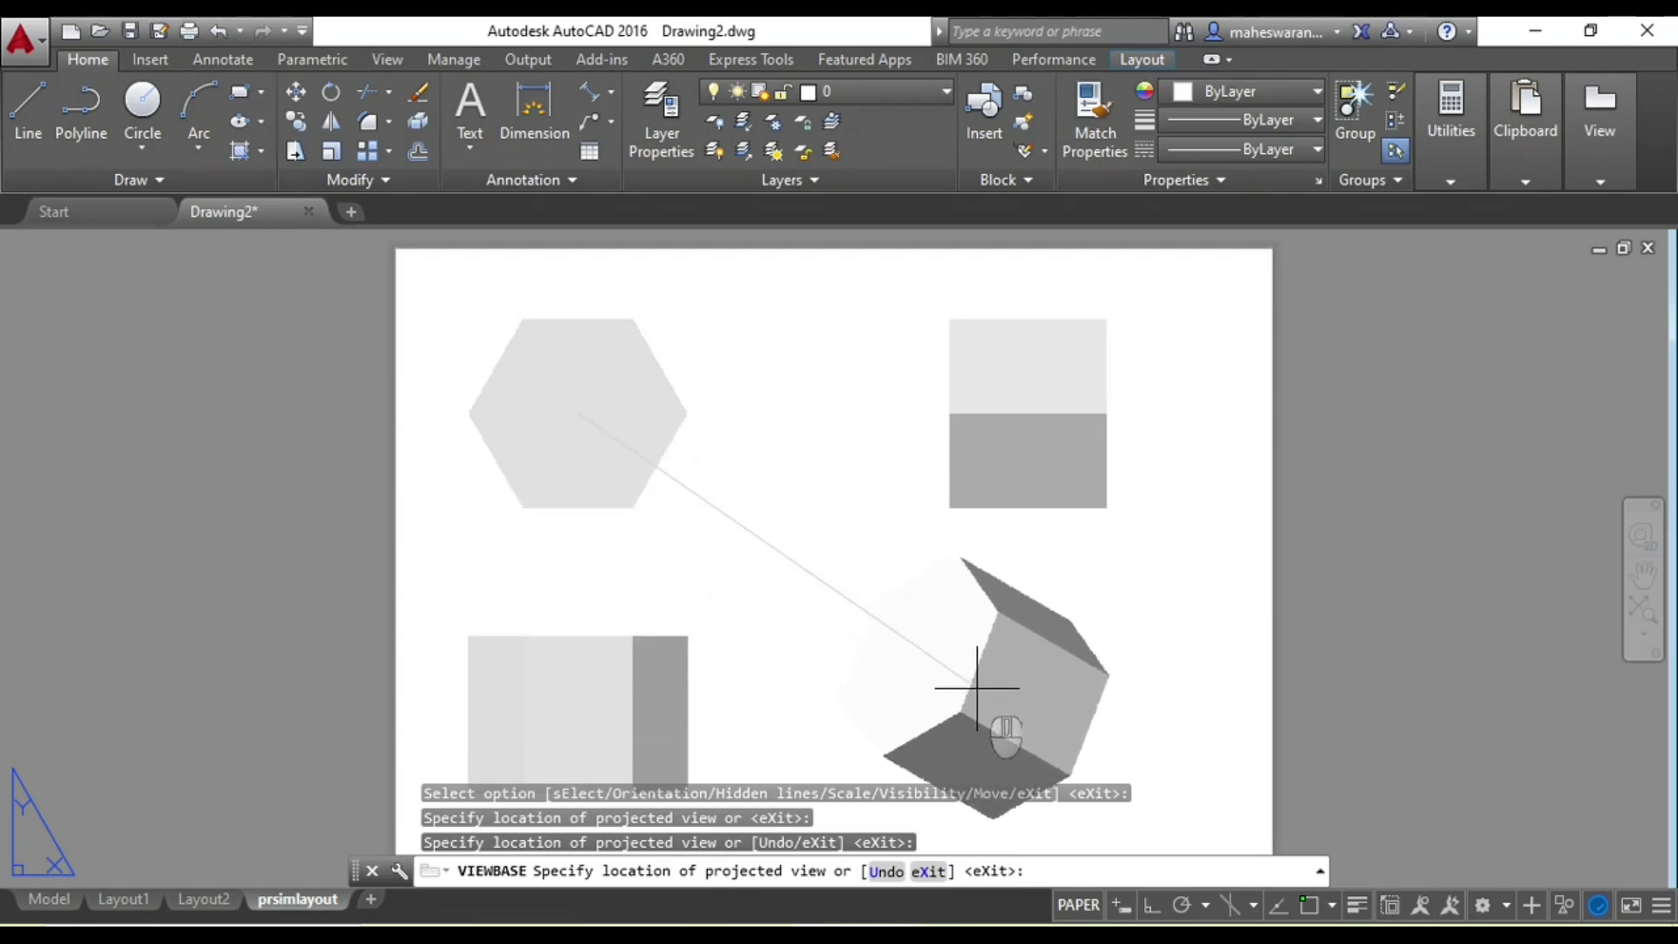
click(983, 690)
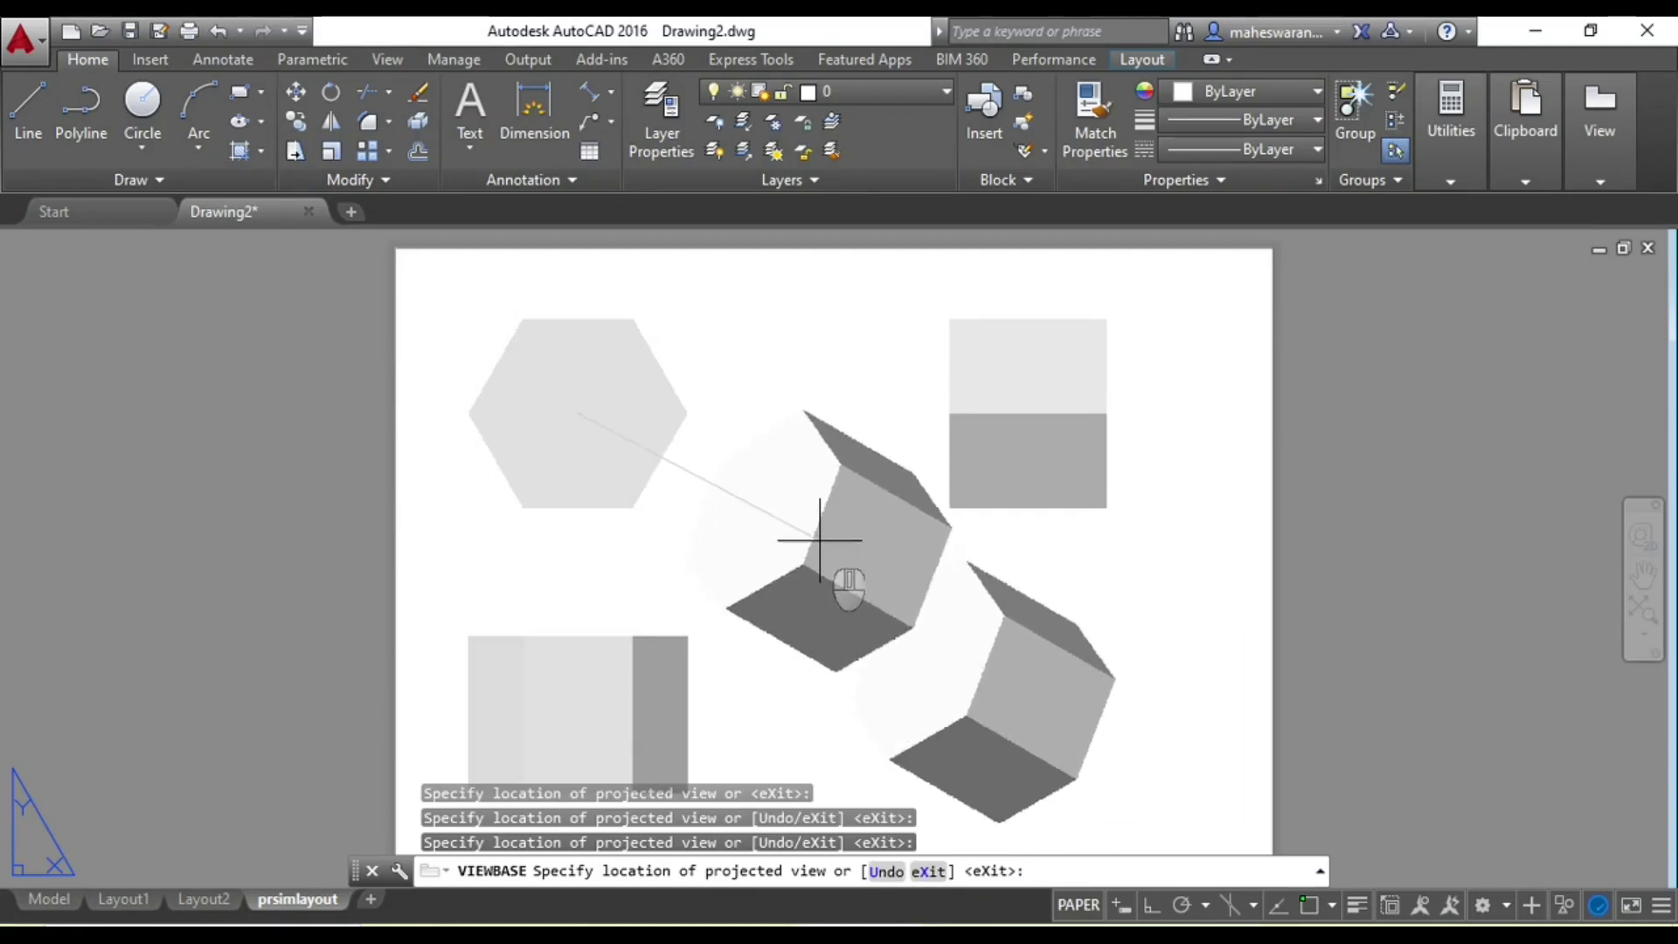
key(Return)
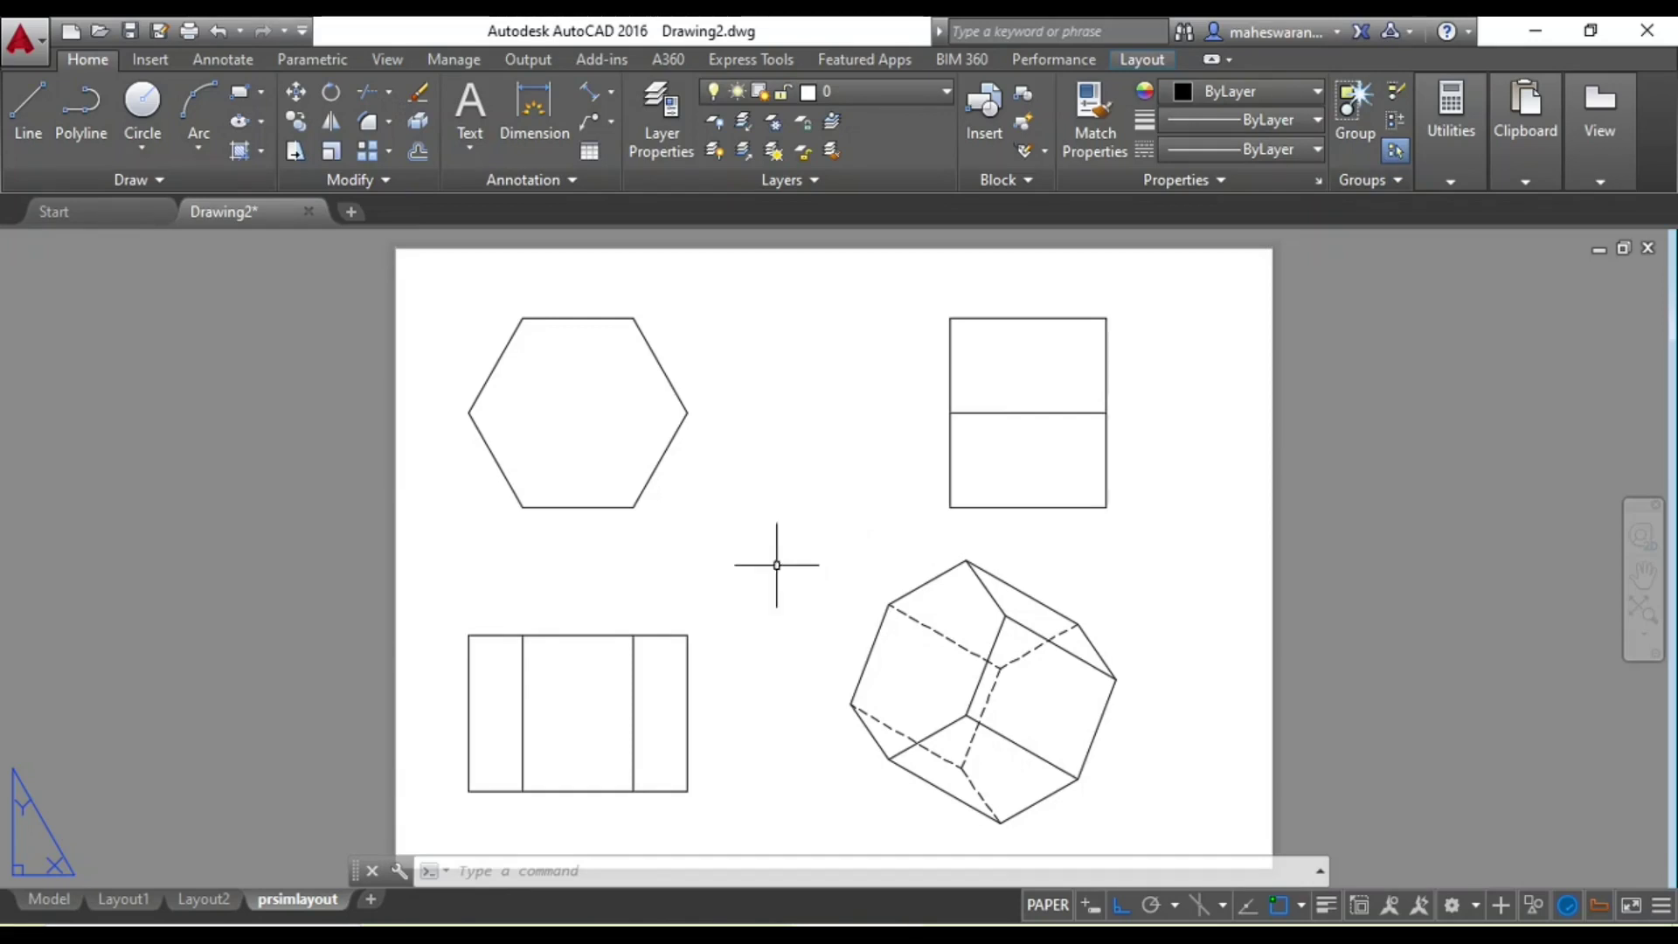
Return to model space and start a base view using only the pentagonal pyramid as its source object
click(52, 899)
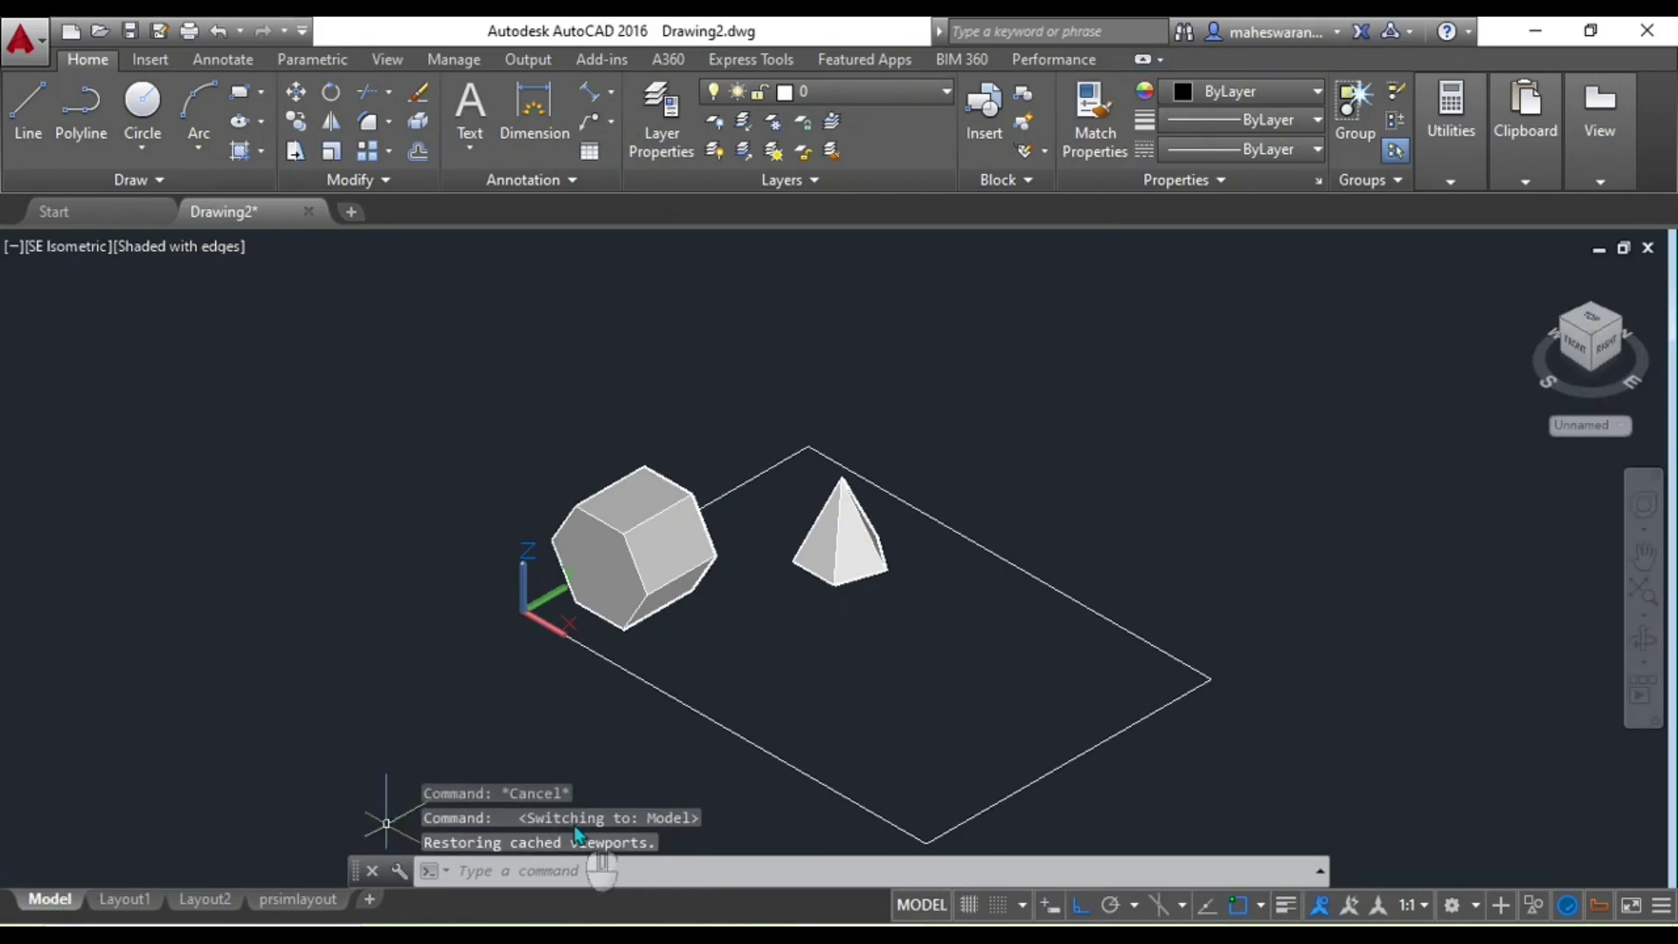
mouse_move(1609, 185)
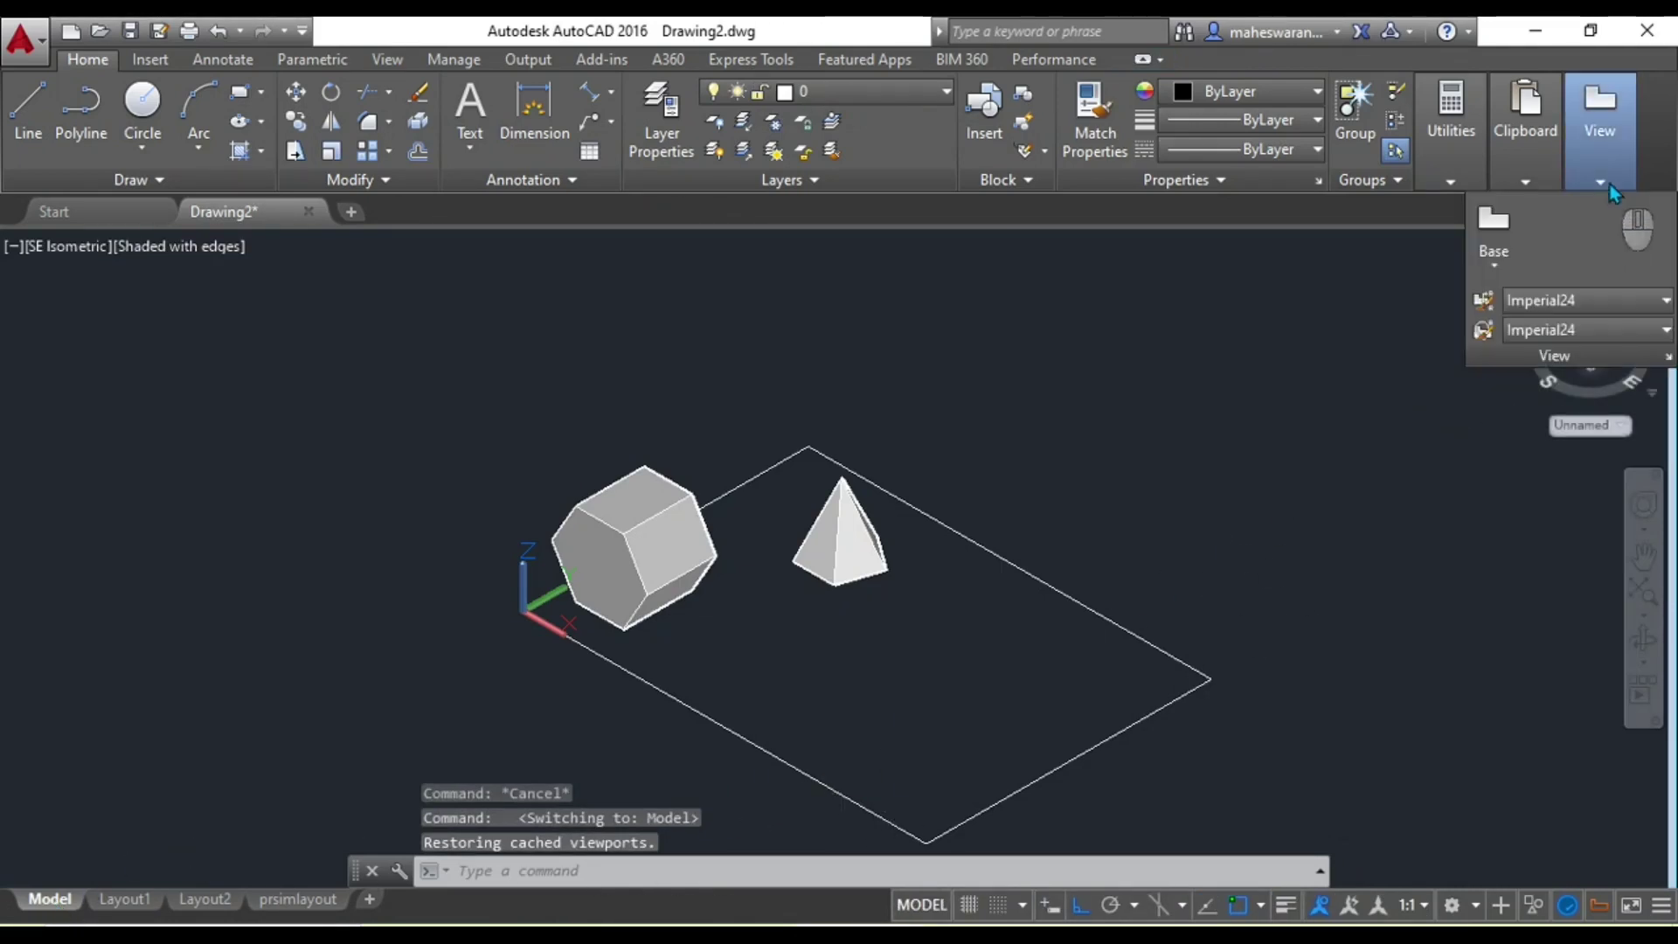
click(1506, 259)
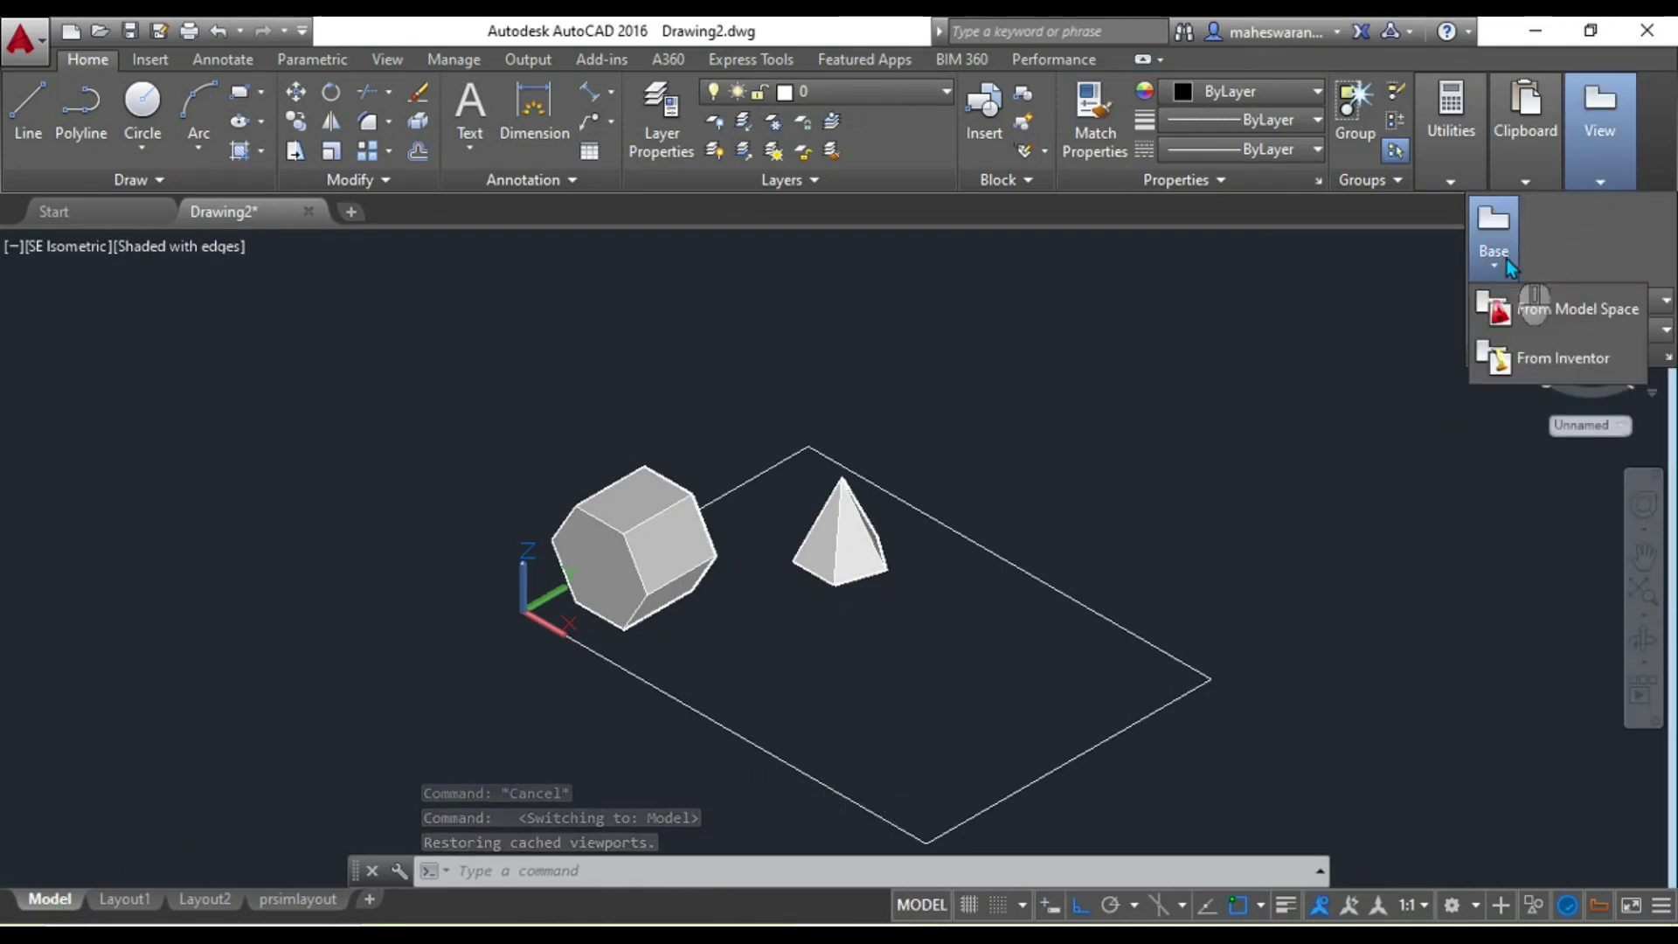
click(1538, 321)
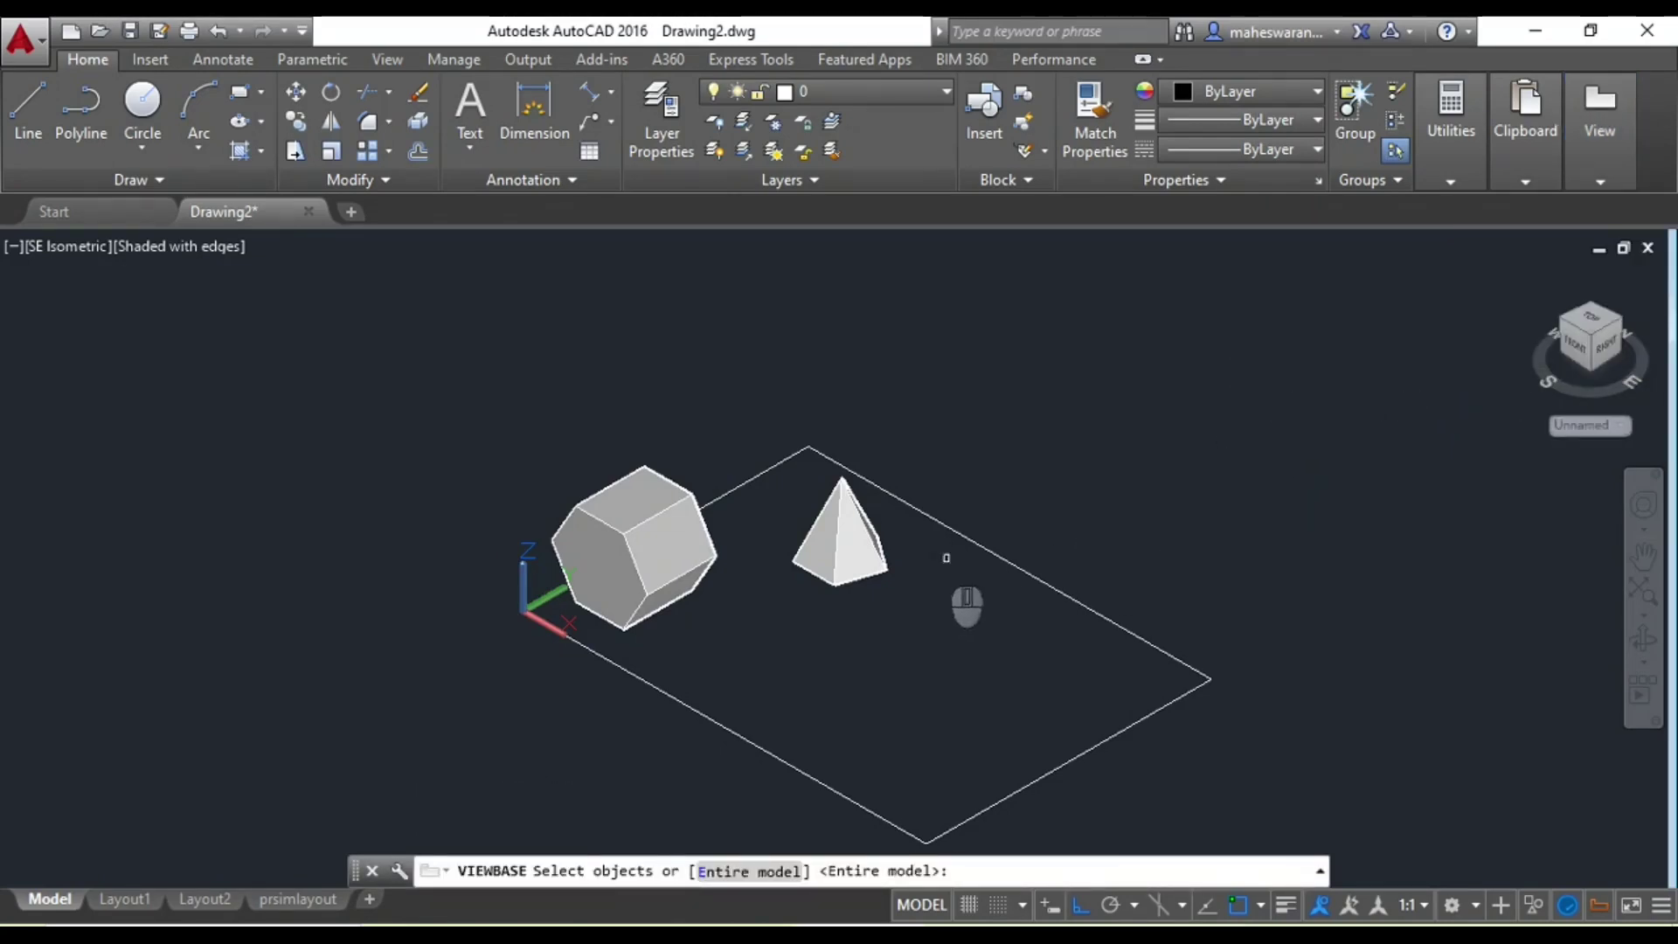
click(870, 546)
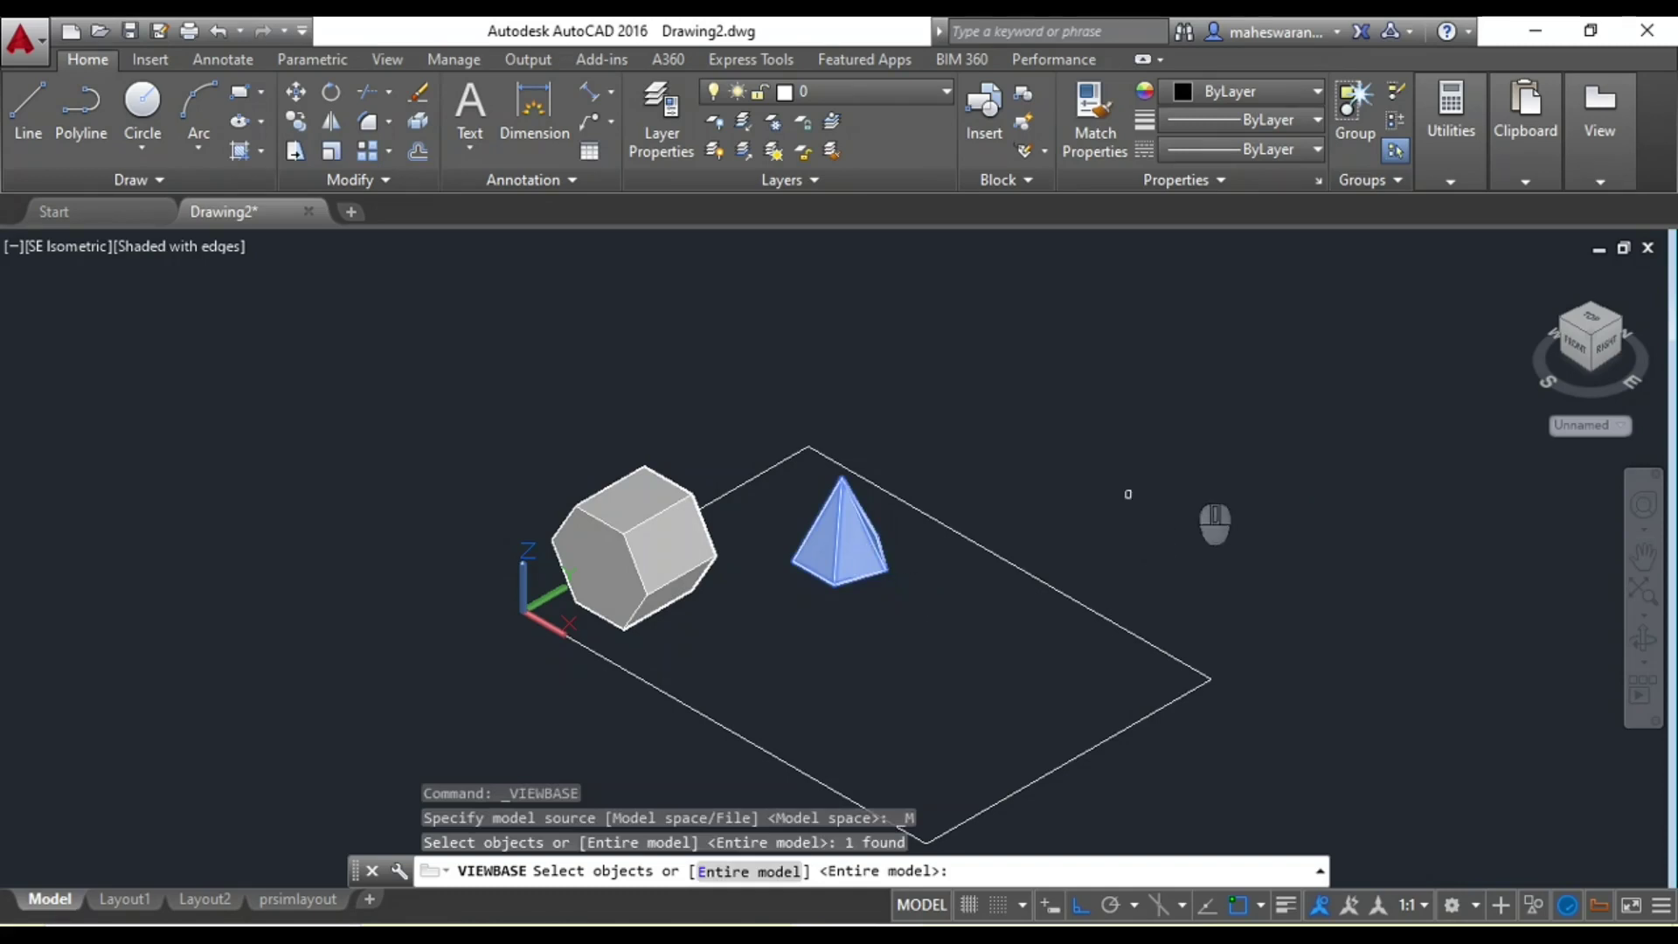
key(Return)
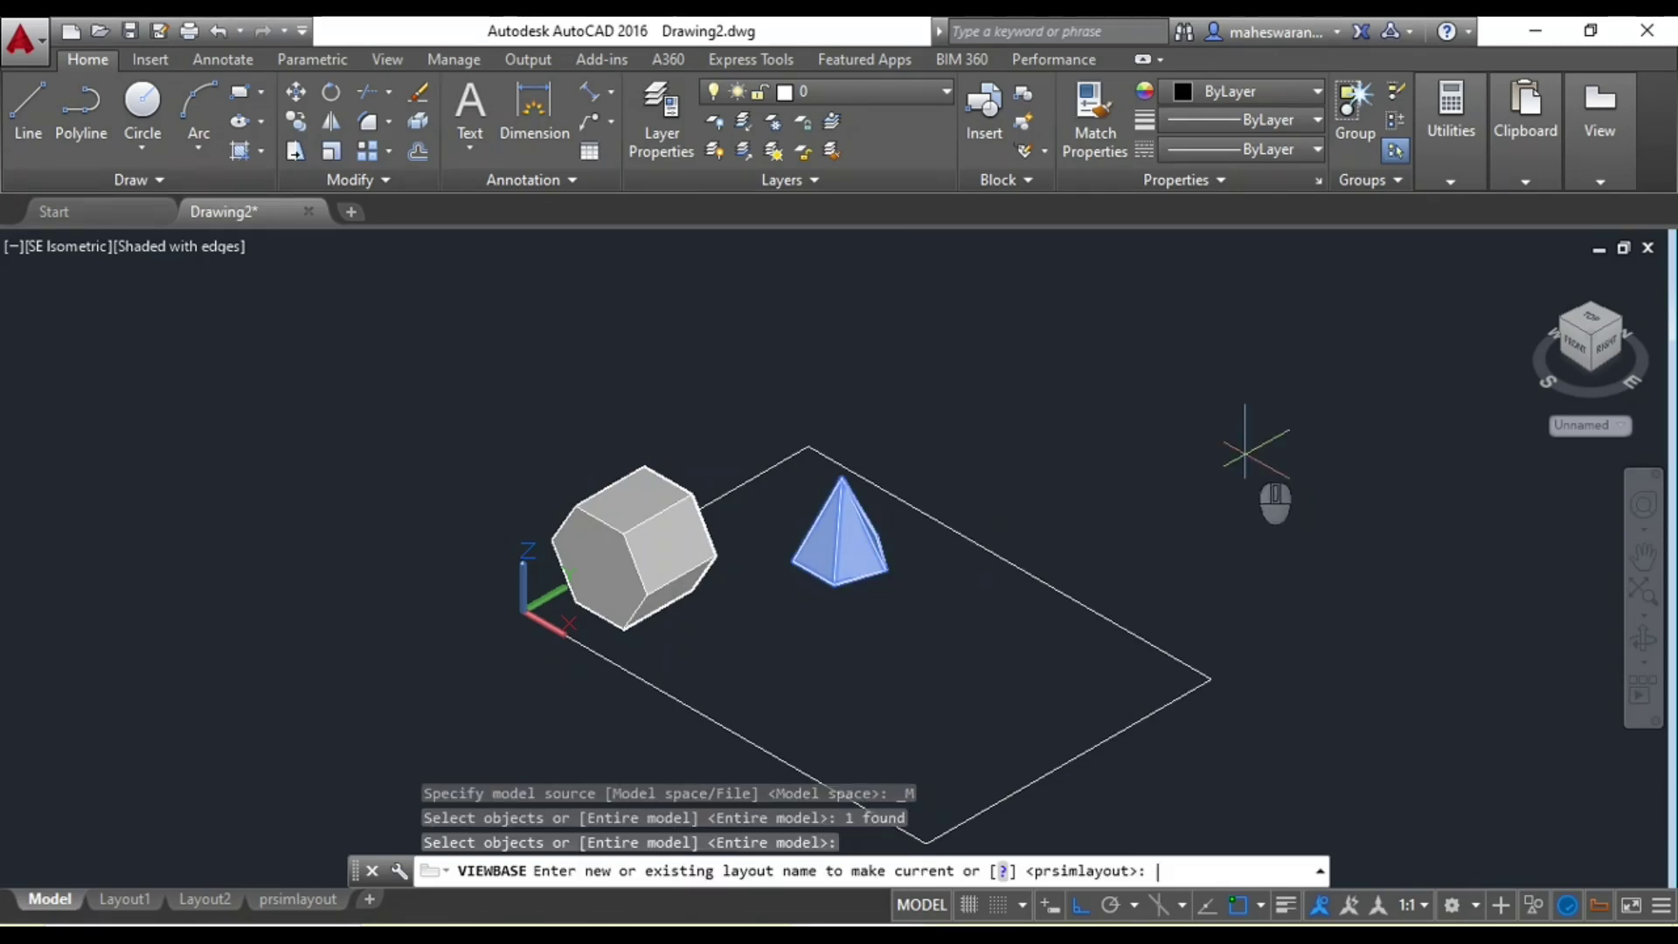
Create a layout named pyramidlayout and place the pyramid's Front base view in the sheet's upper-left area
text(py)
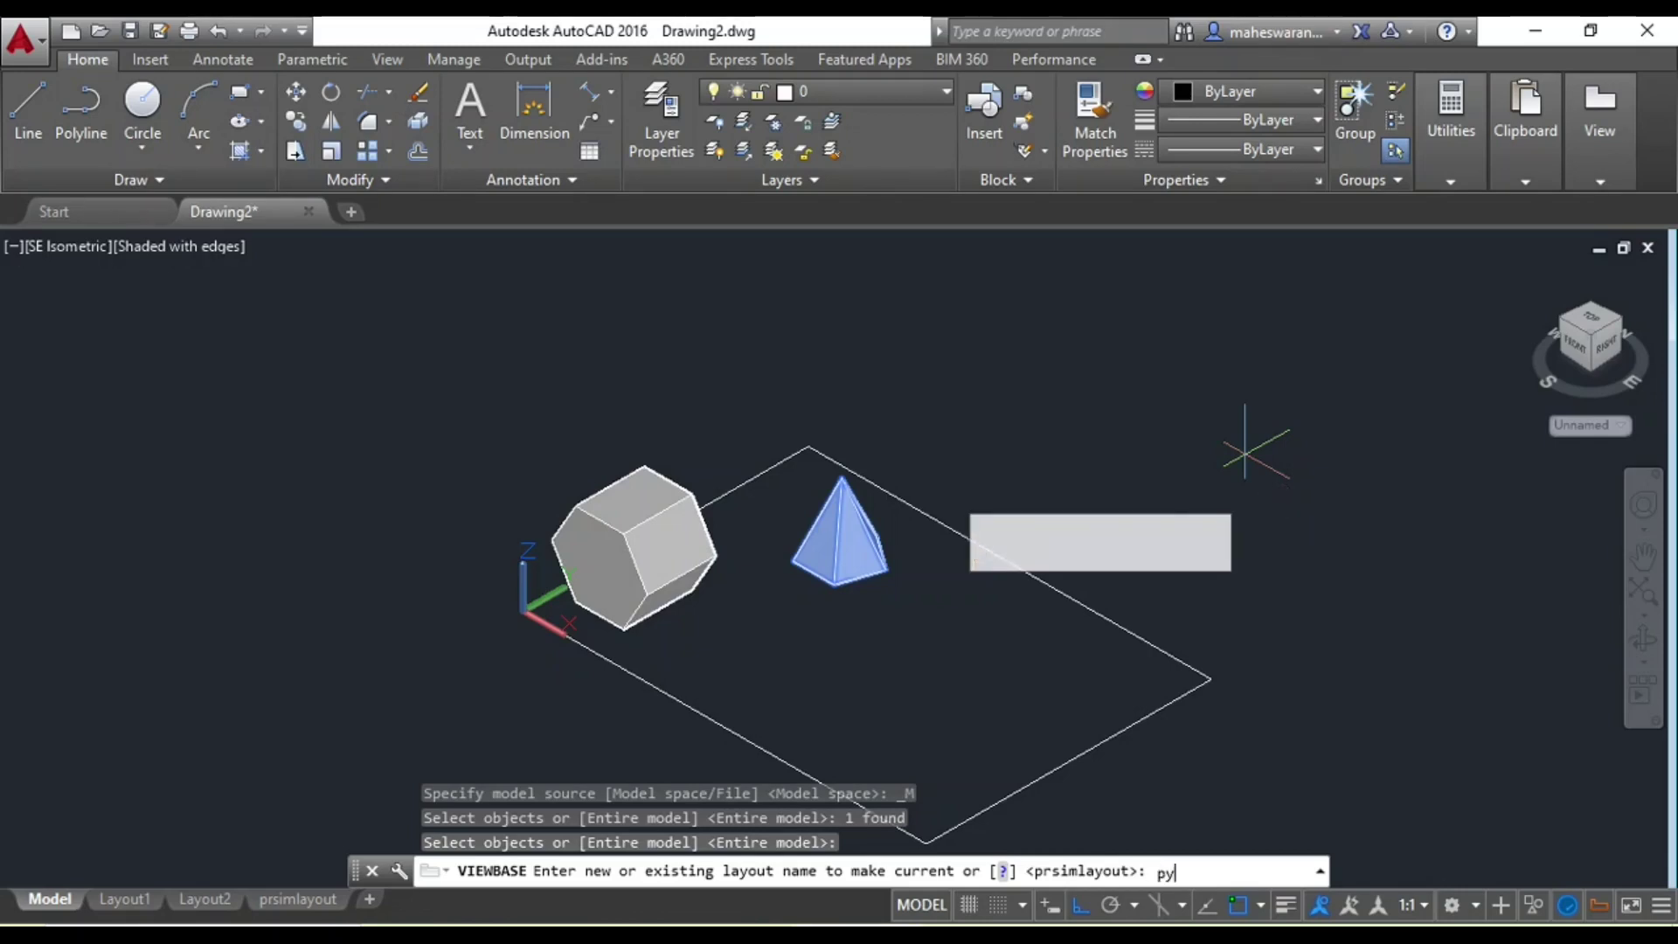
text(ramidlayout)
key(Return)
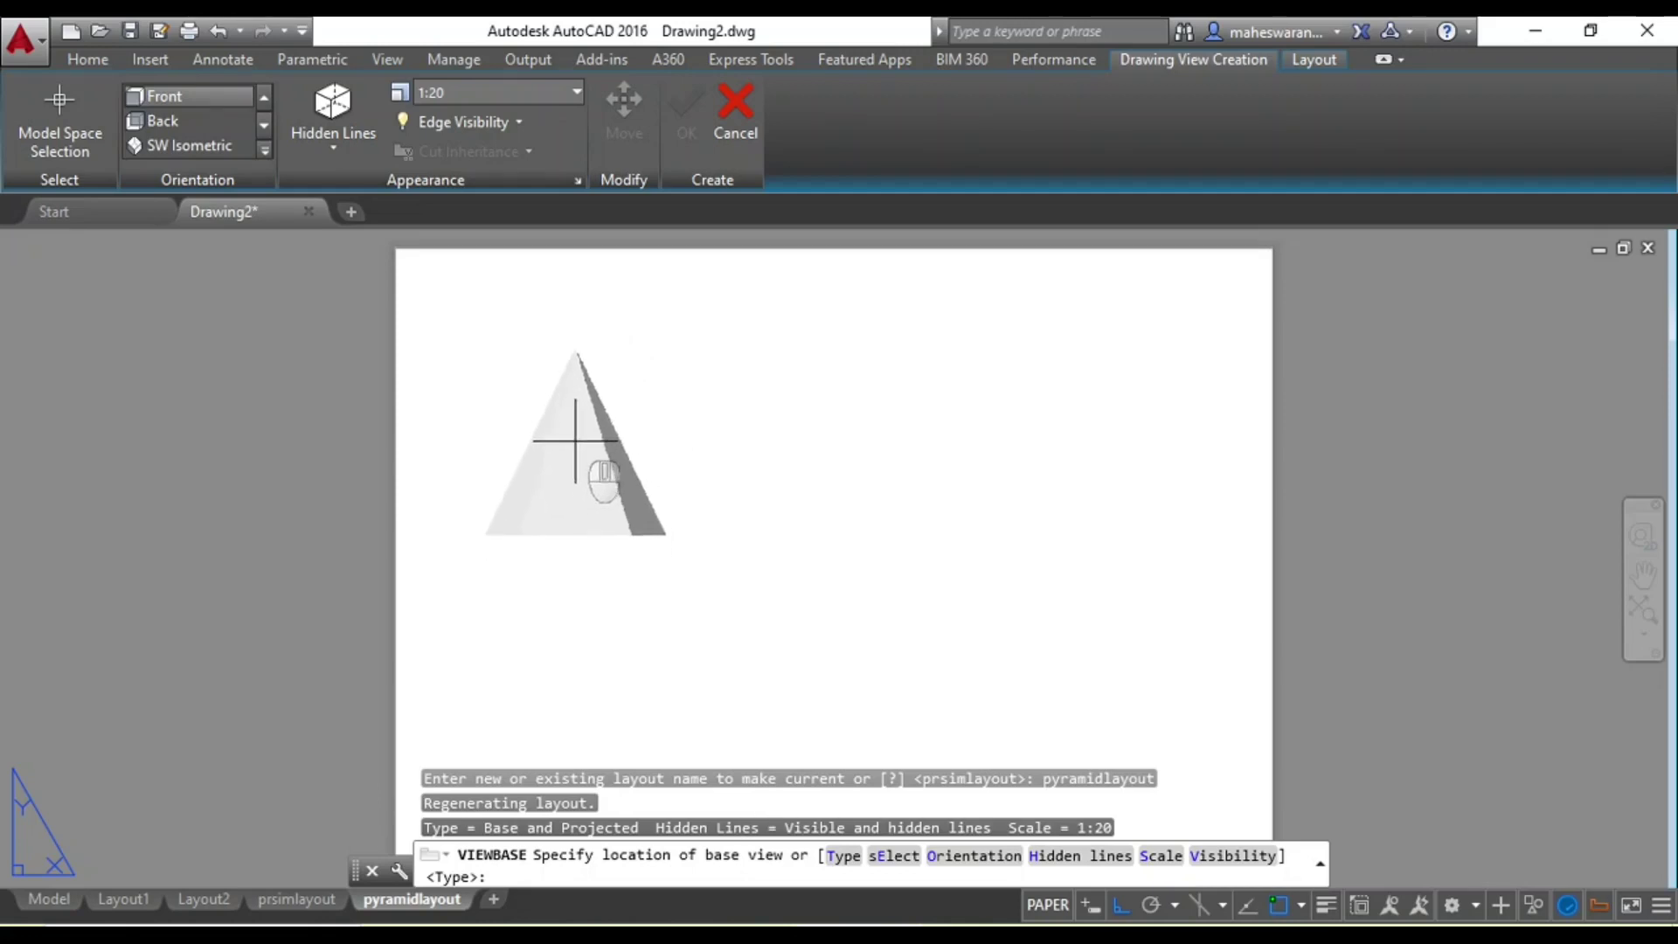
click(591, 392)
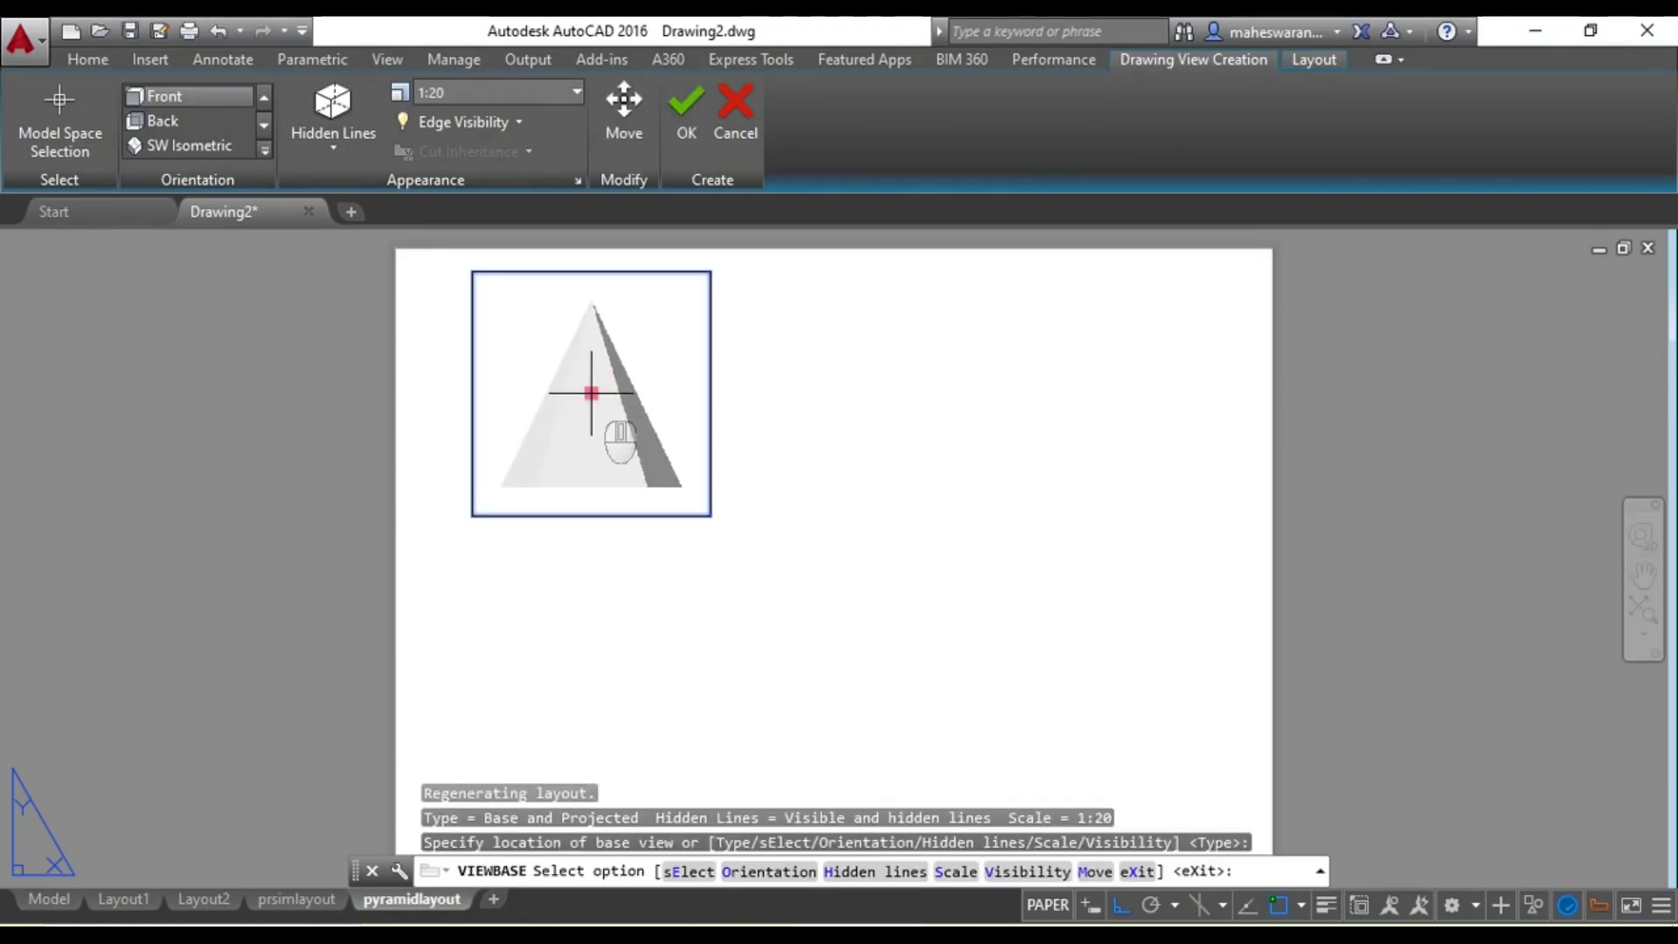
click(686, 106)
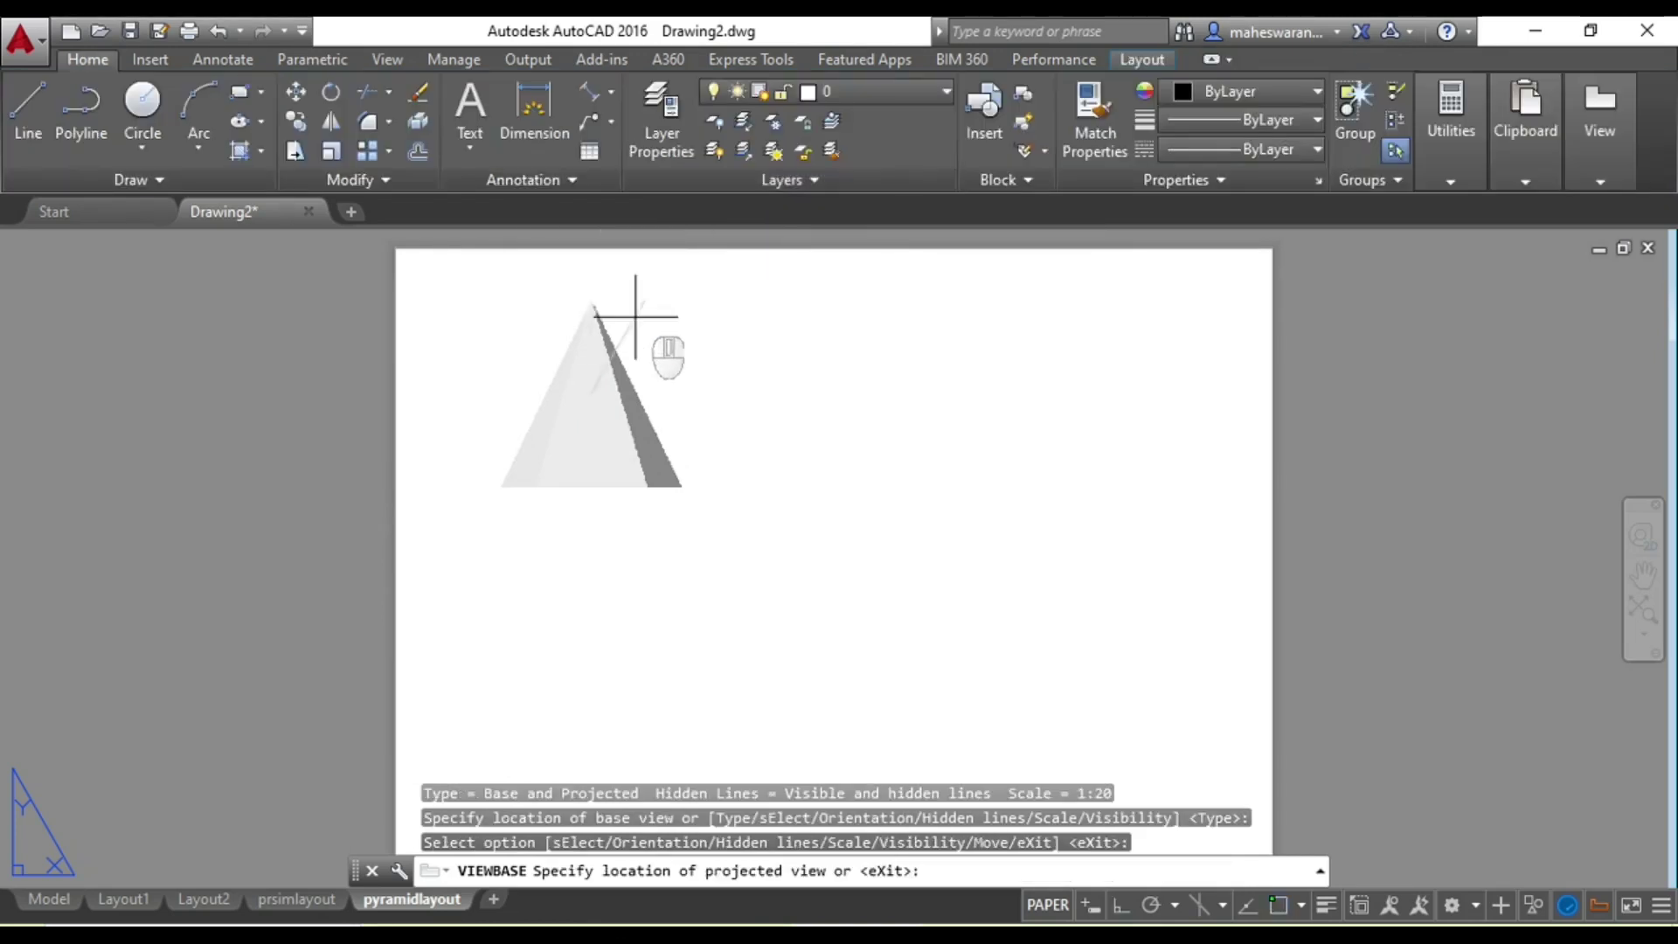
Place the pyramid's projected views below and to the right of the base view, plus an isometric view diagonally lower right, and finish
click(591, 682)
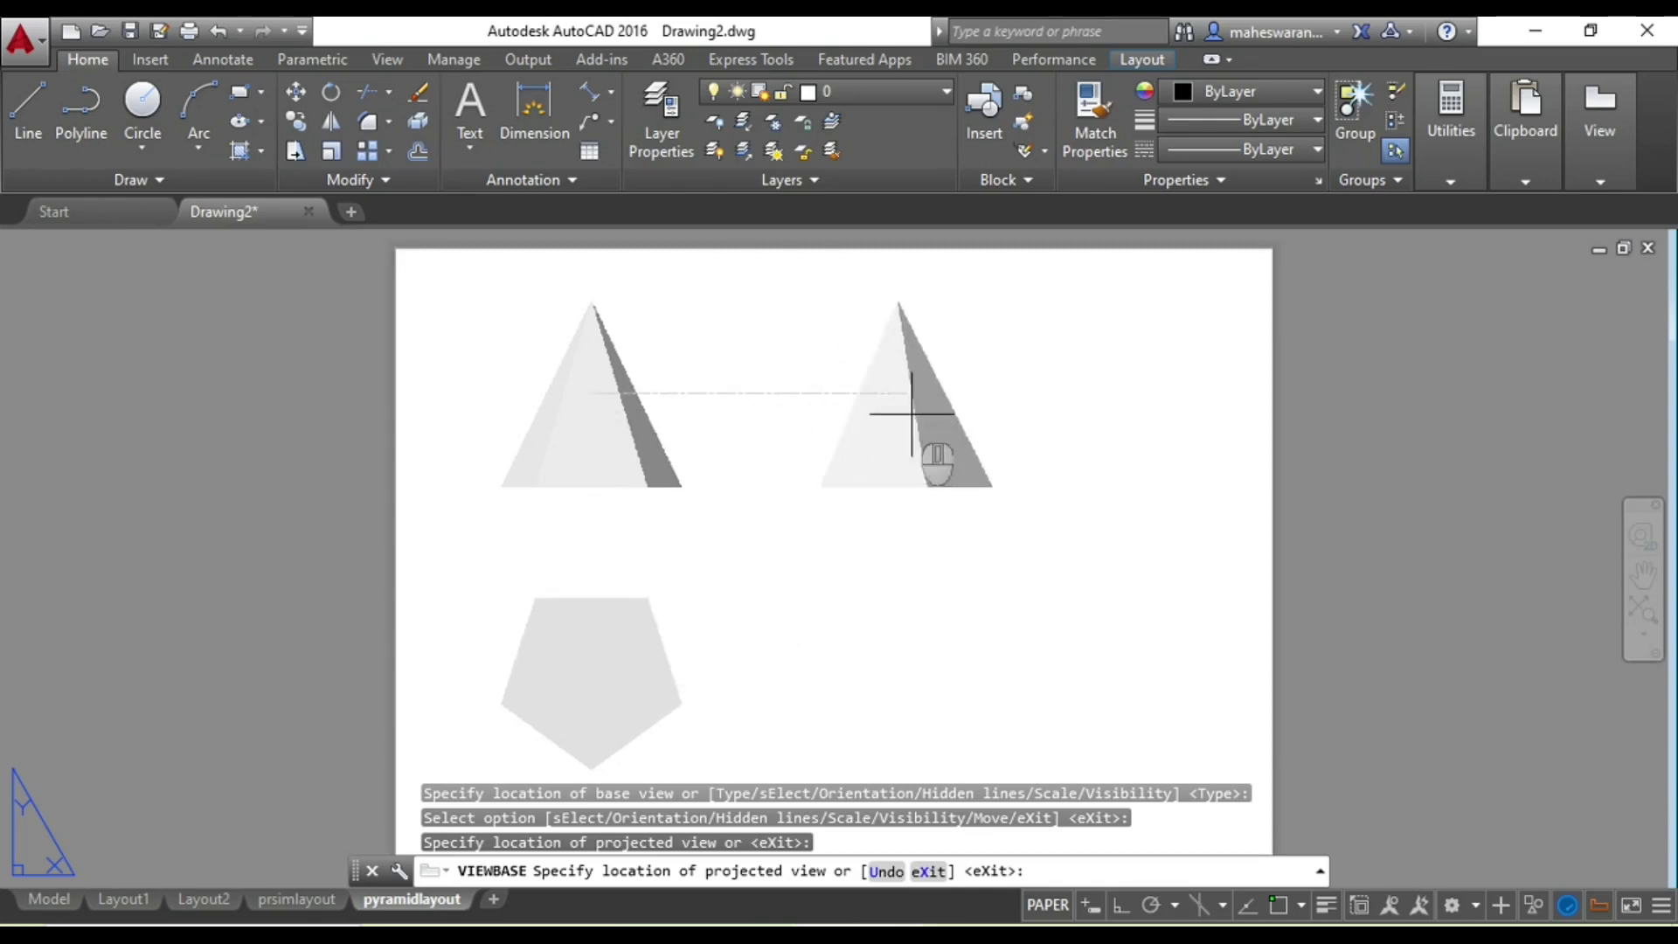
click(1048, 398)
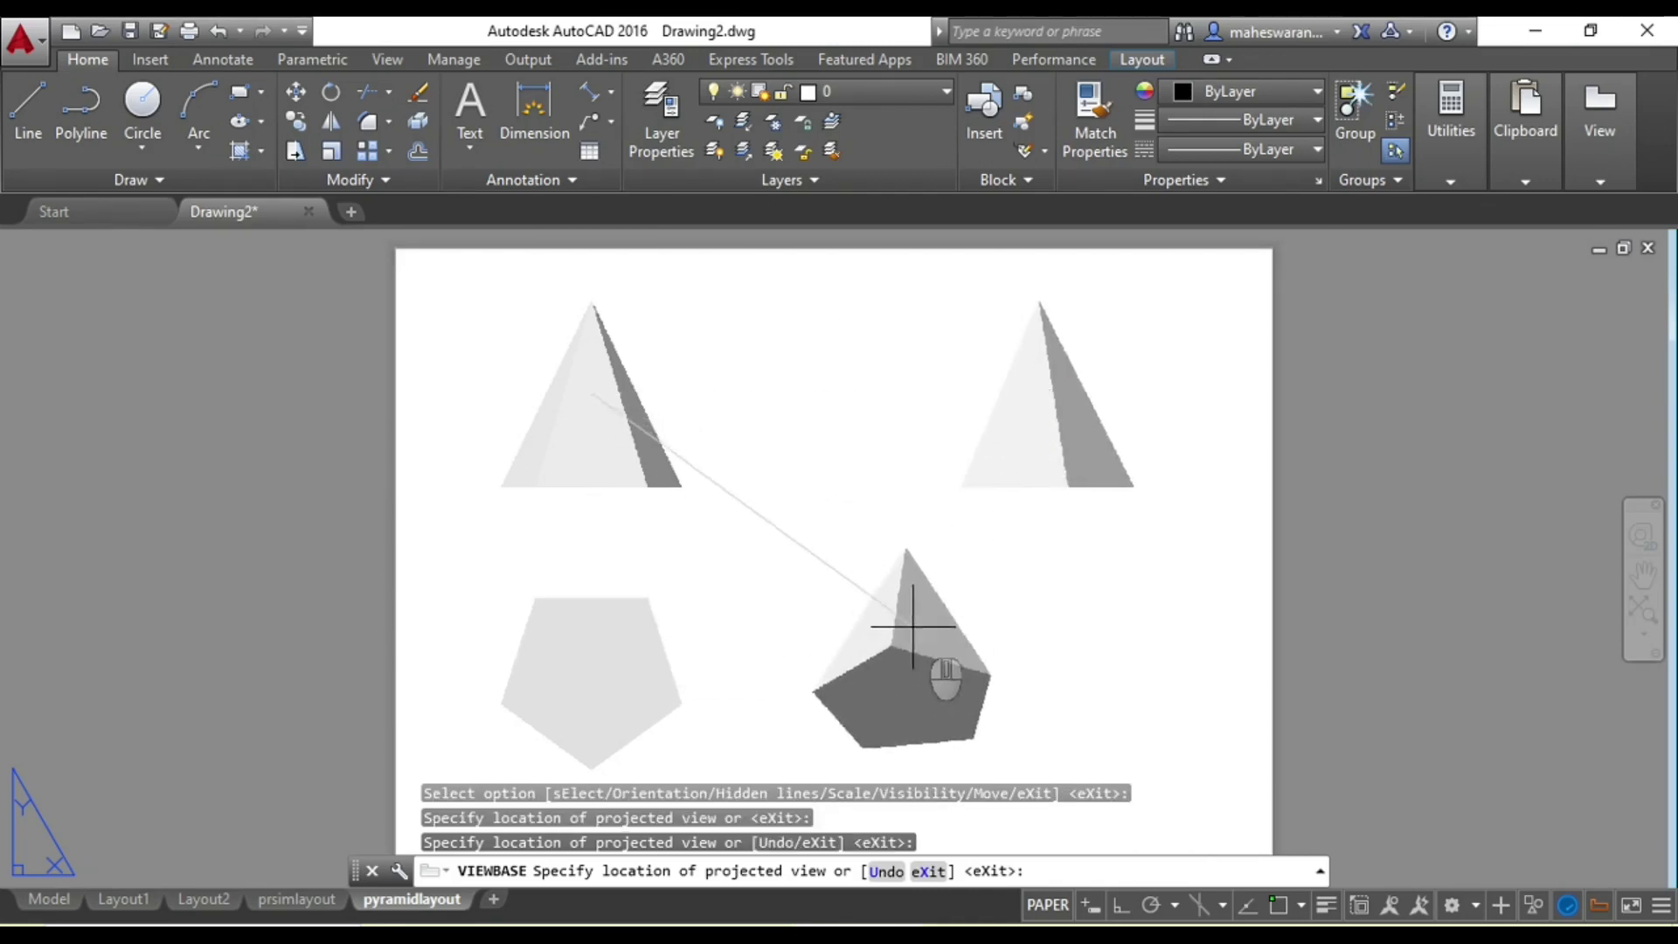
click(983, 642)
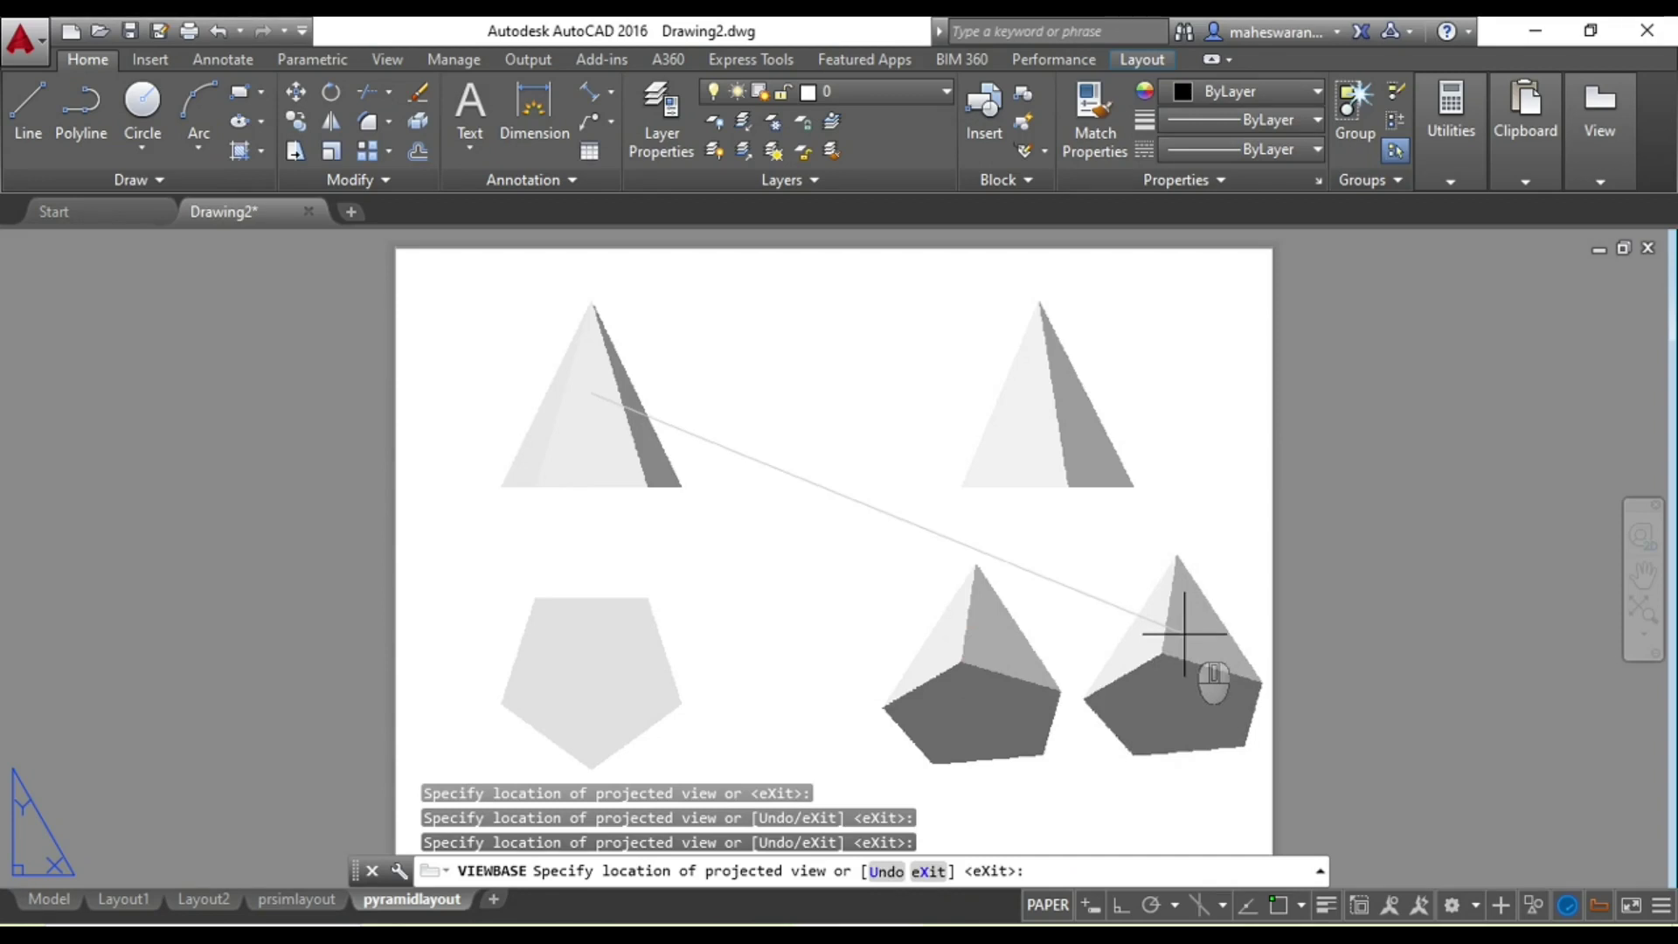
key(Return)
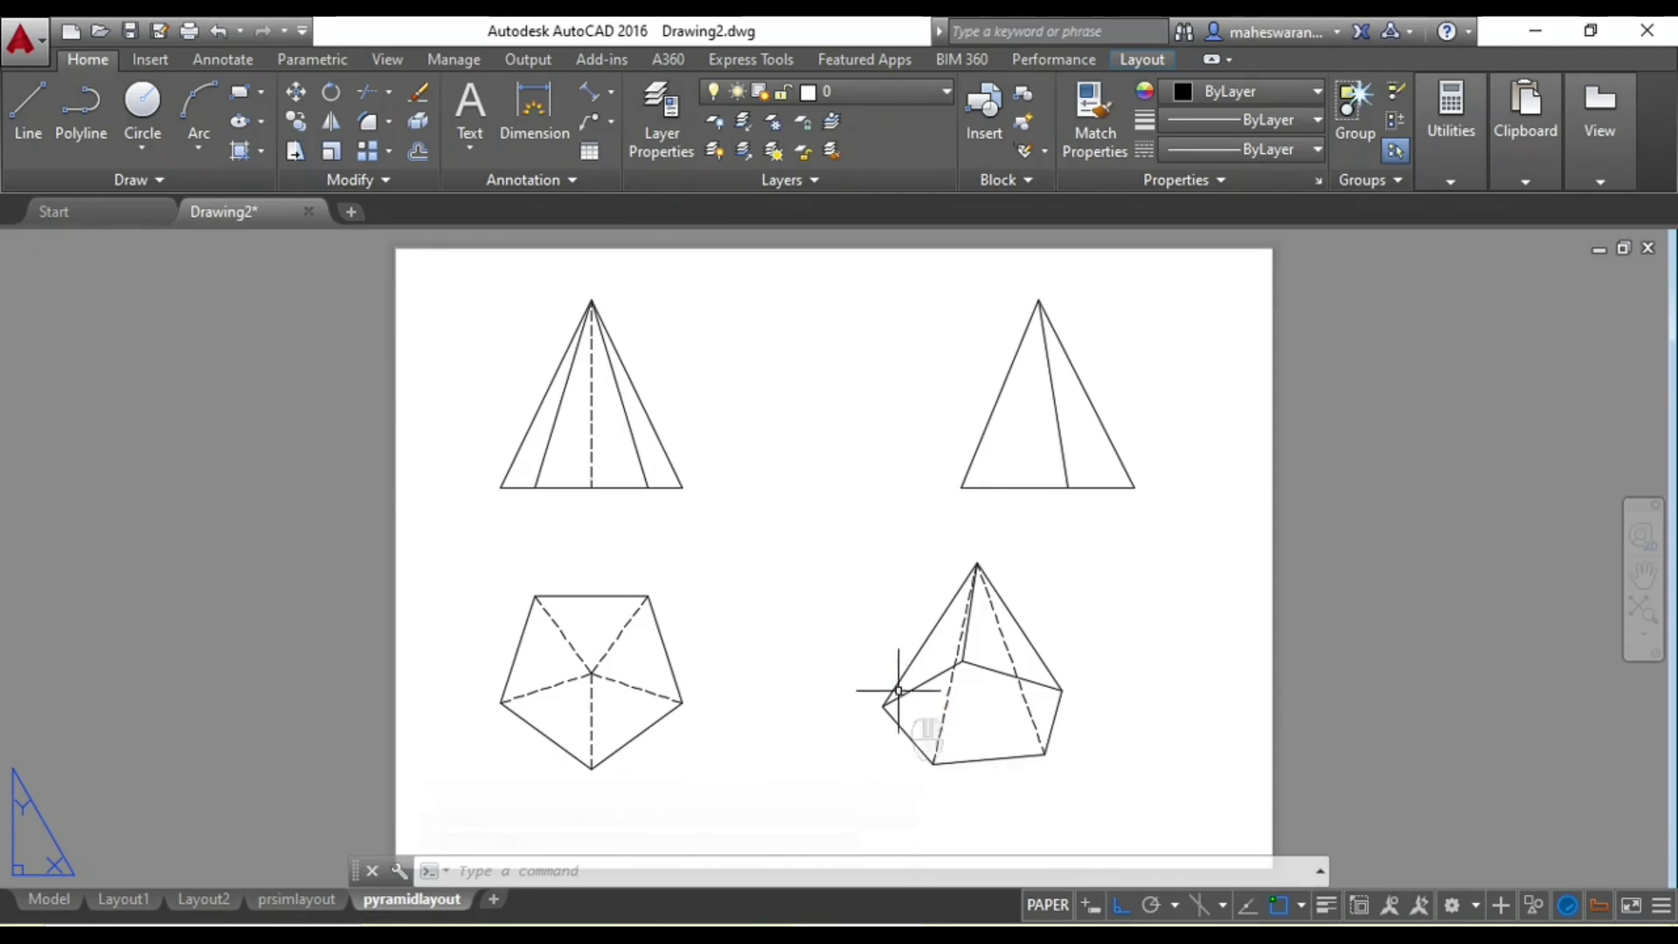
Edit the pyramid's isometric view at the sheet's lower right to display visible lines only
click(962, 673)
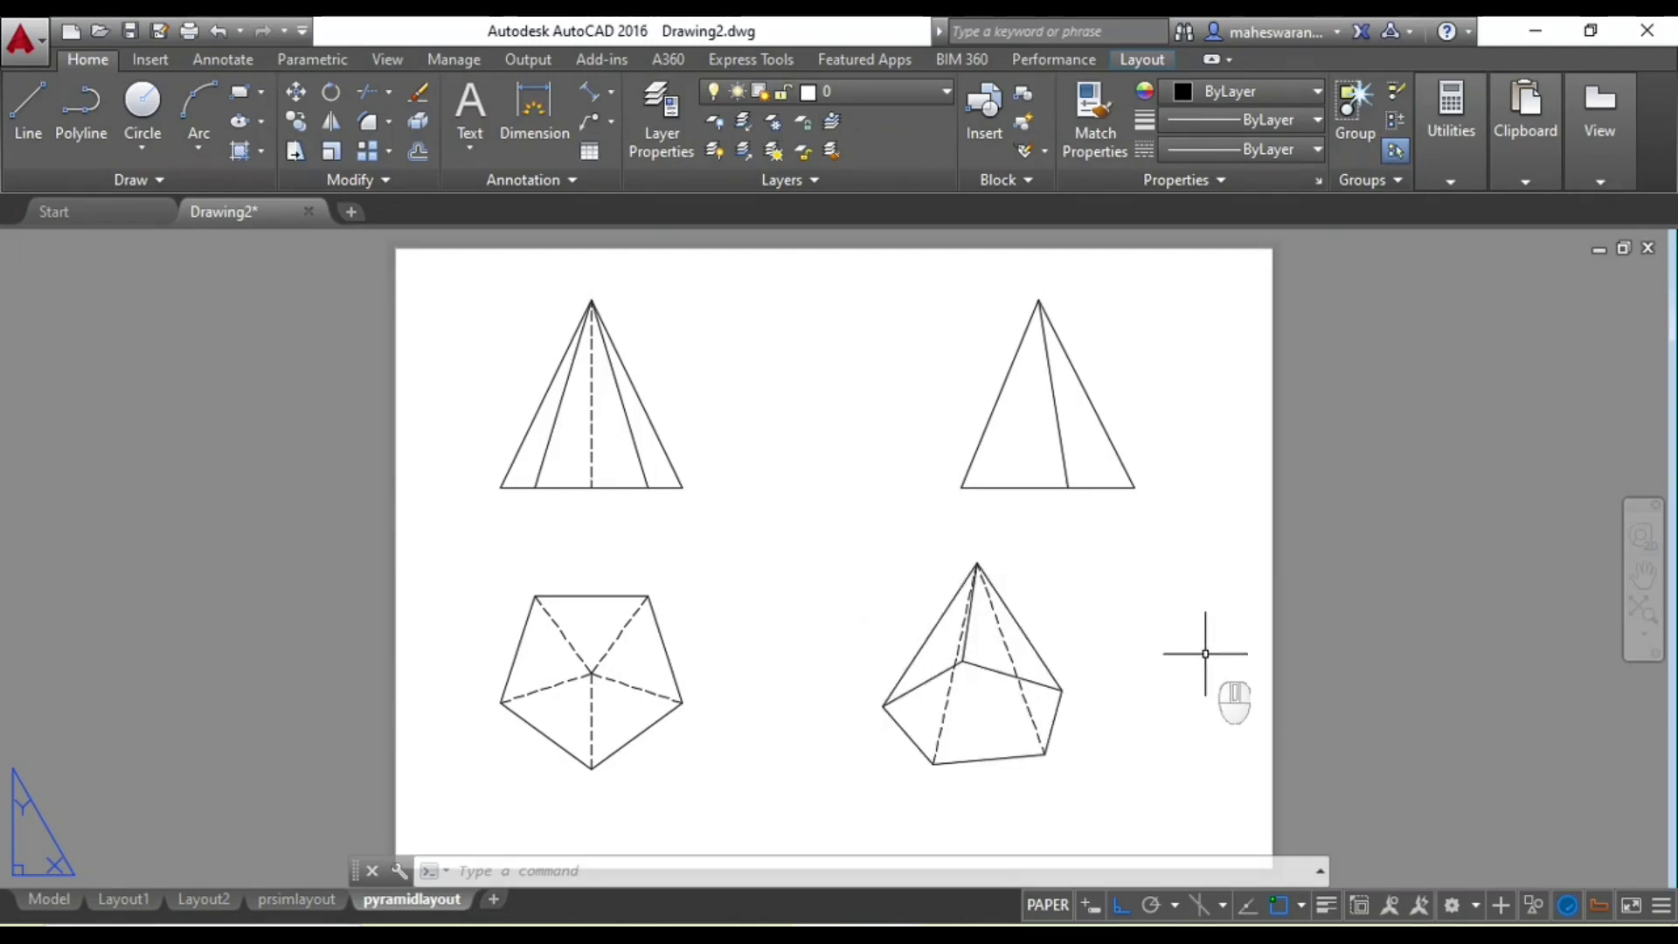
double_click(999, 638)
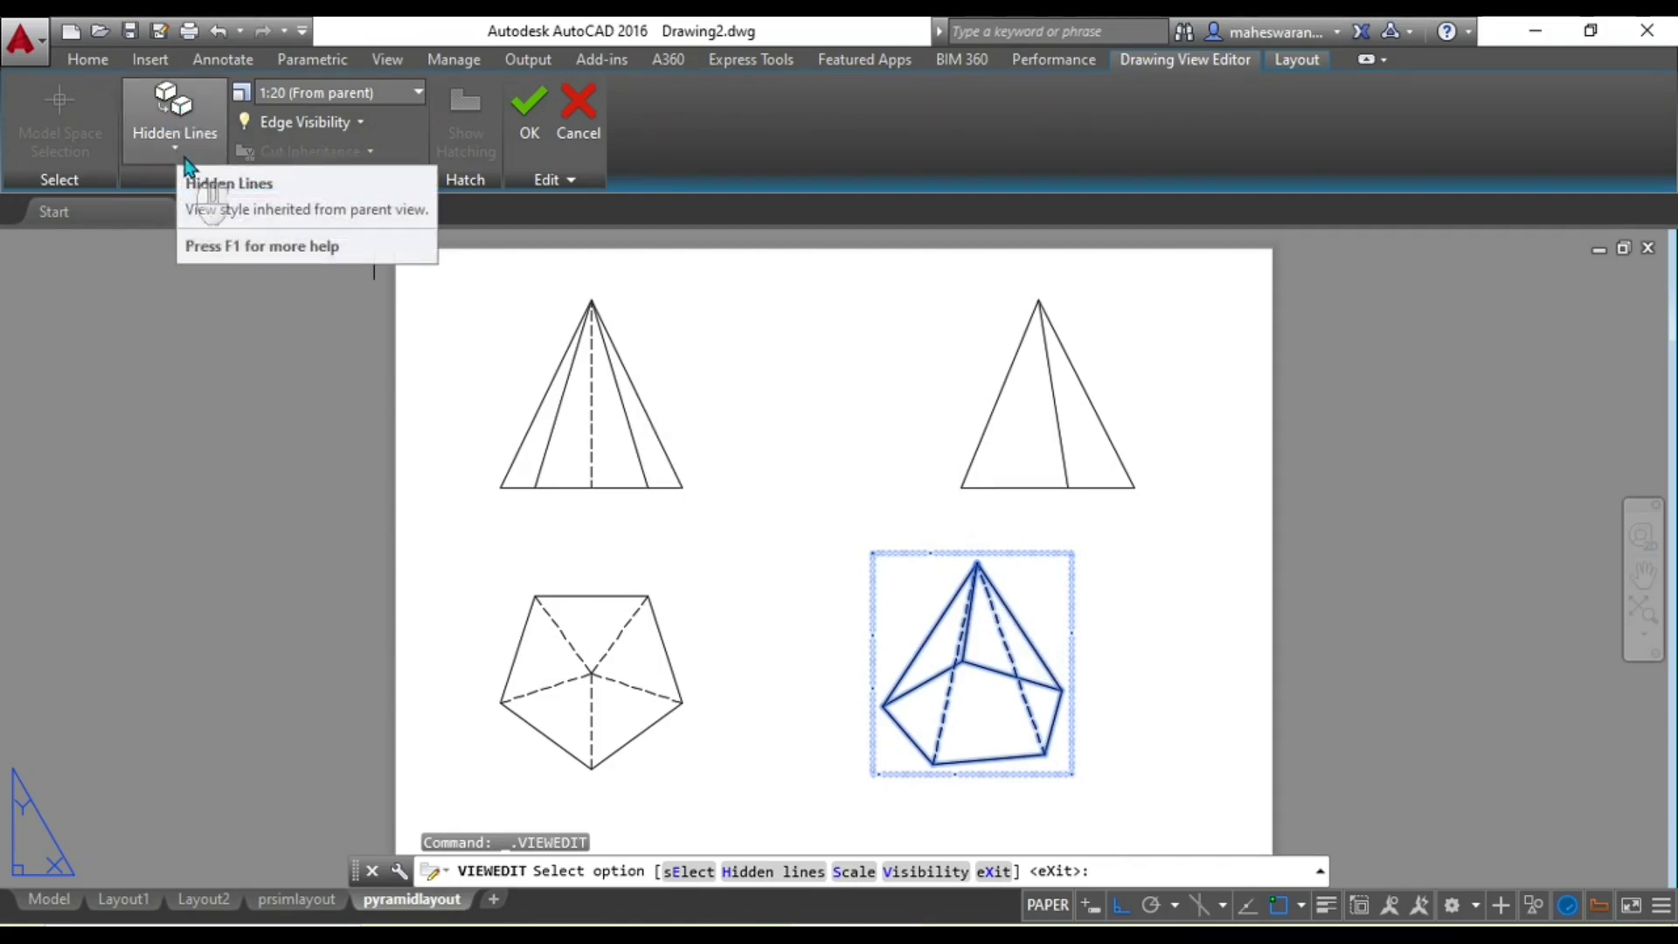
click(185, 157)
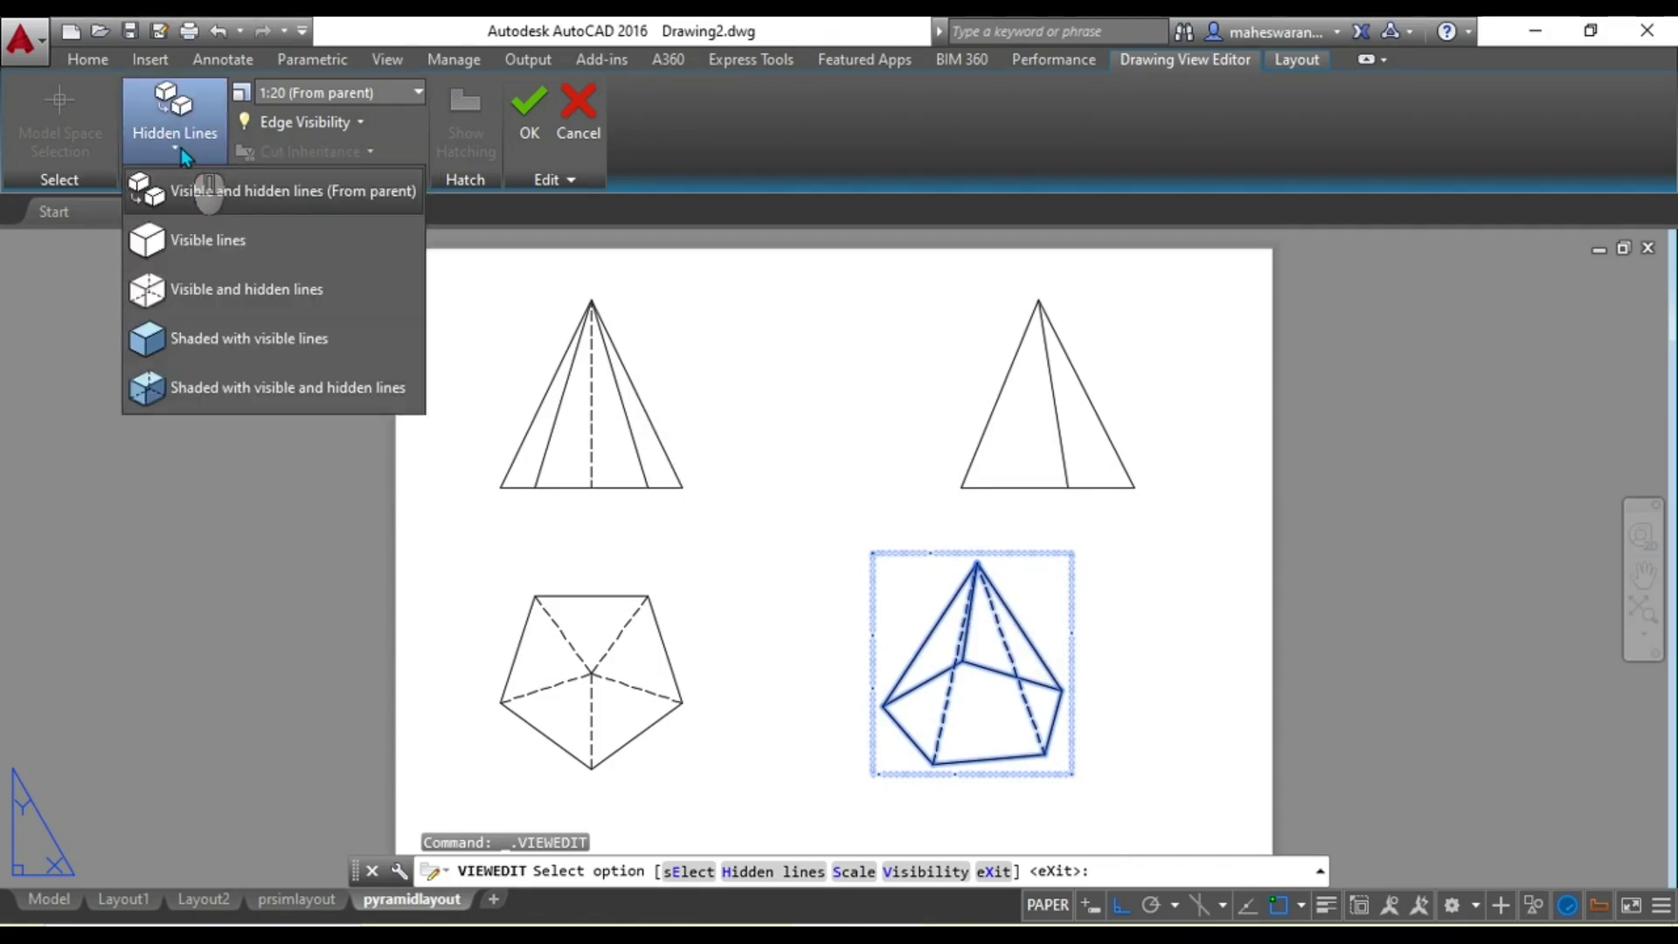
click(229, 243)
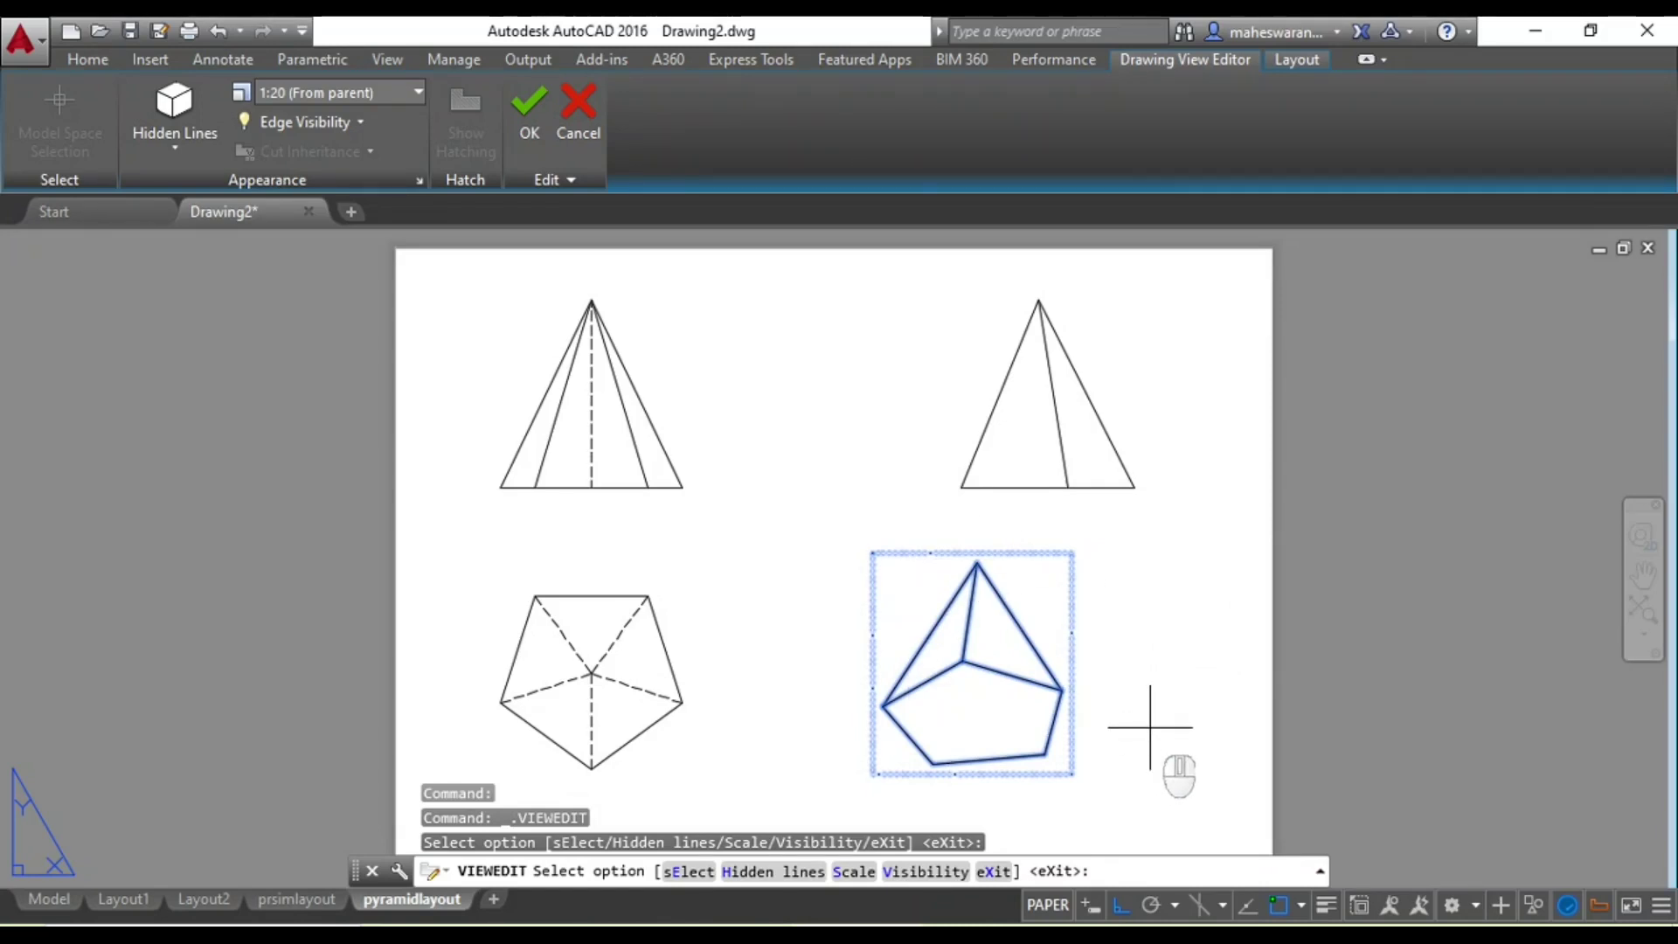
key(Return)
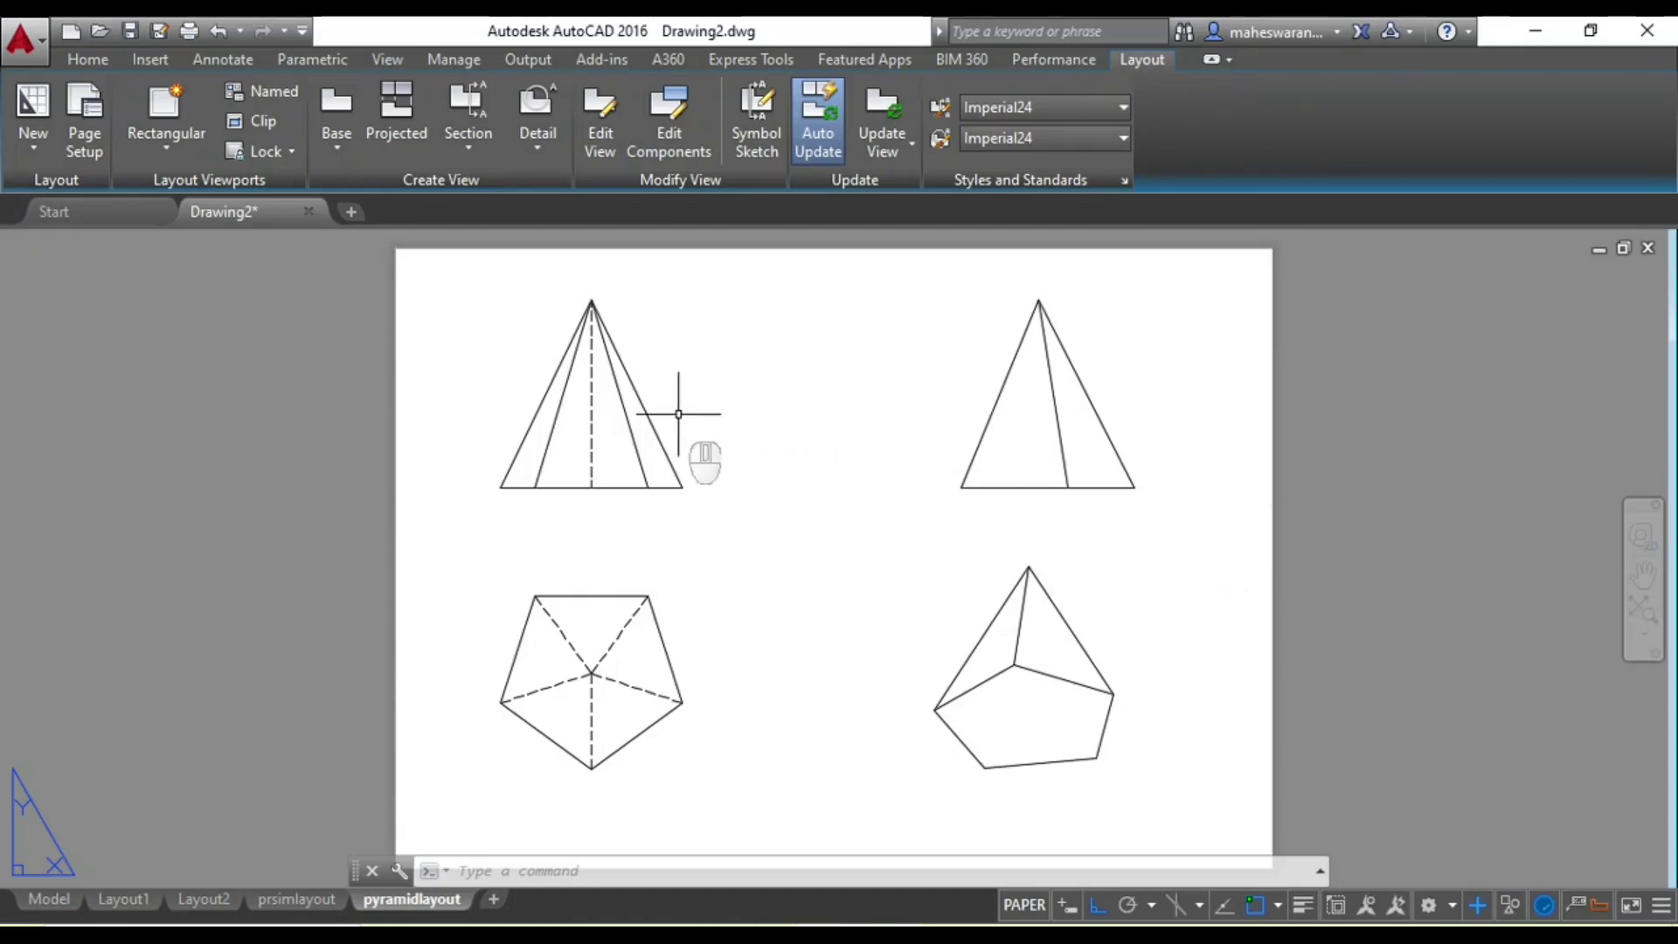
Project a new isometric view of the pyramid from the front view, placing it diagonally up to the right
click(649, 413)
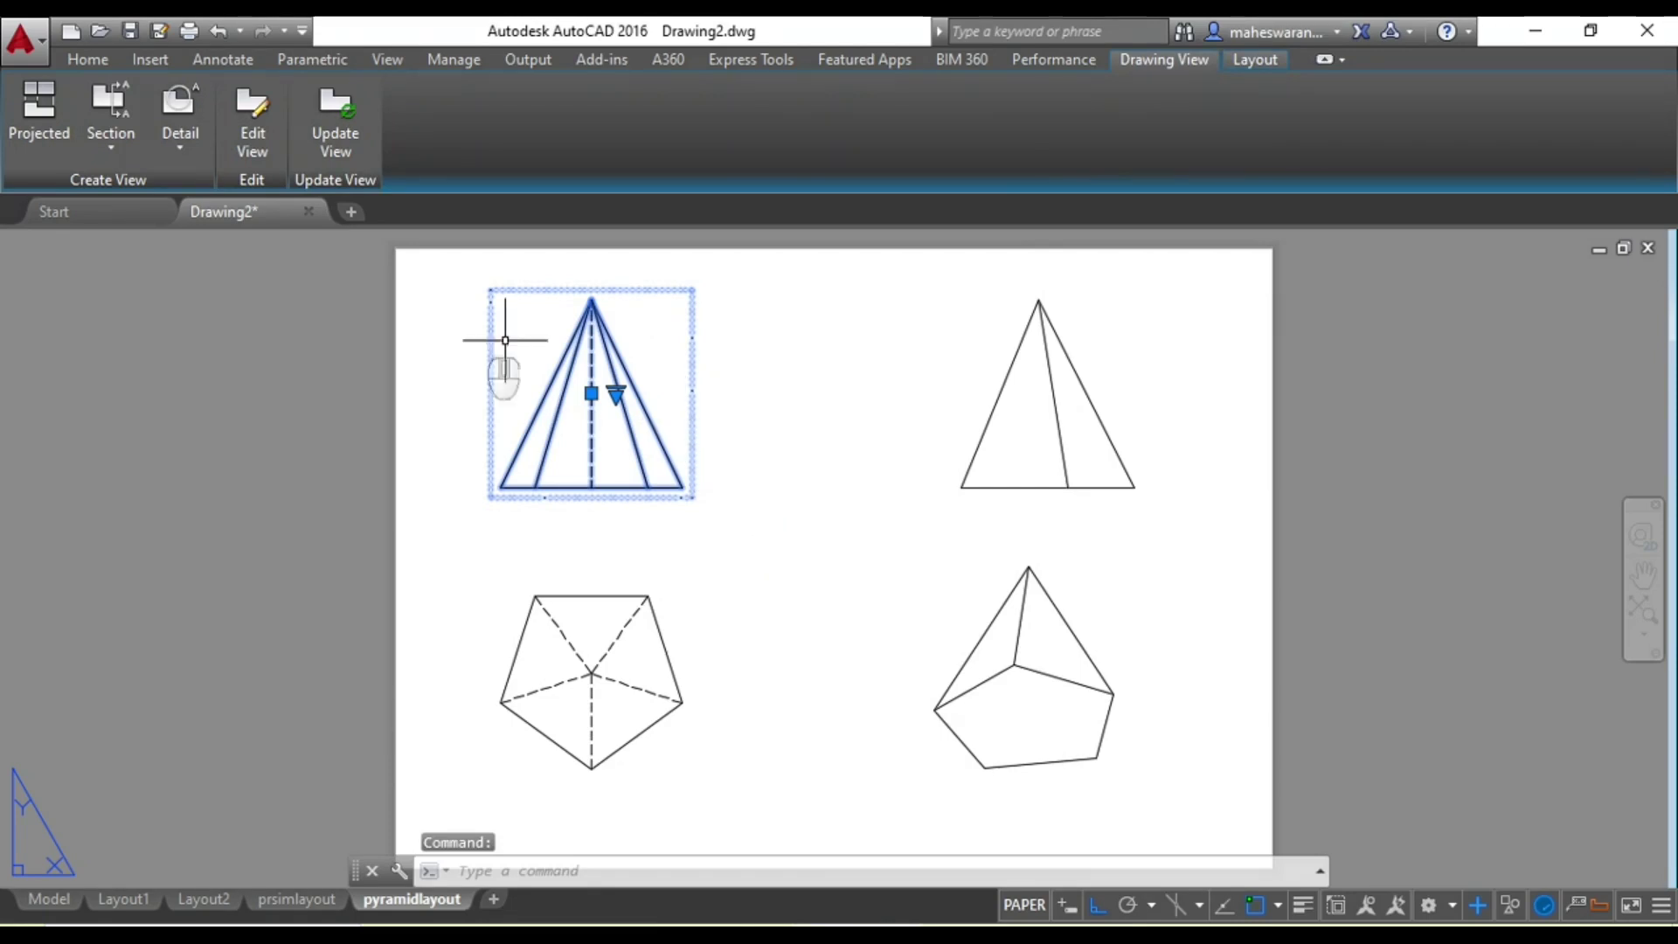
click(35, 132)
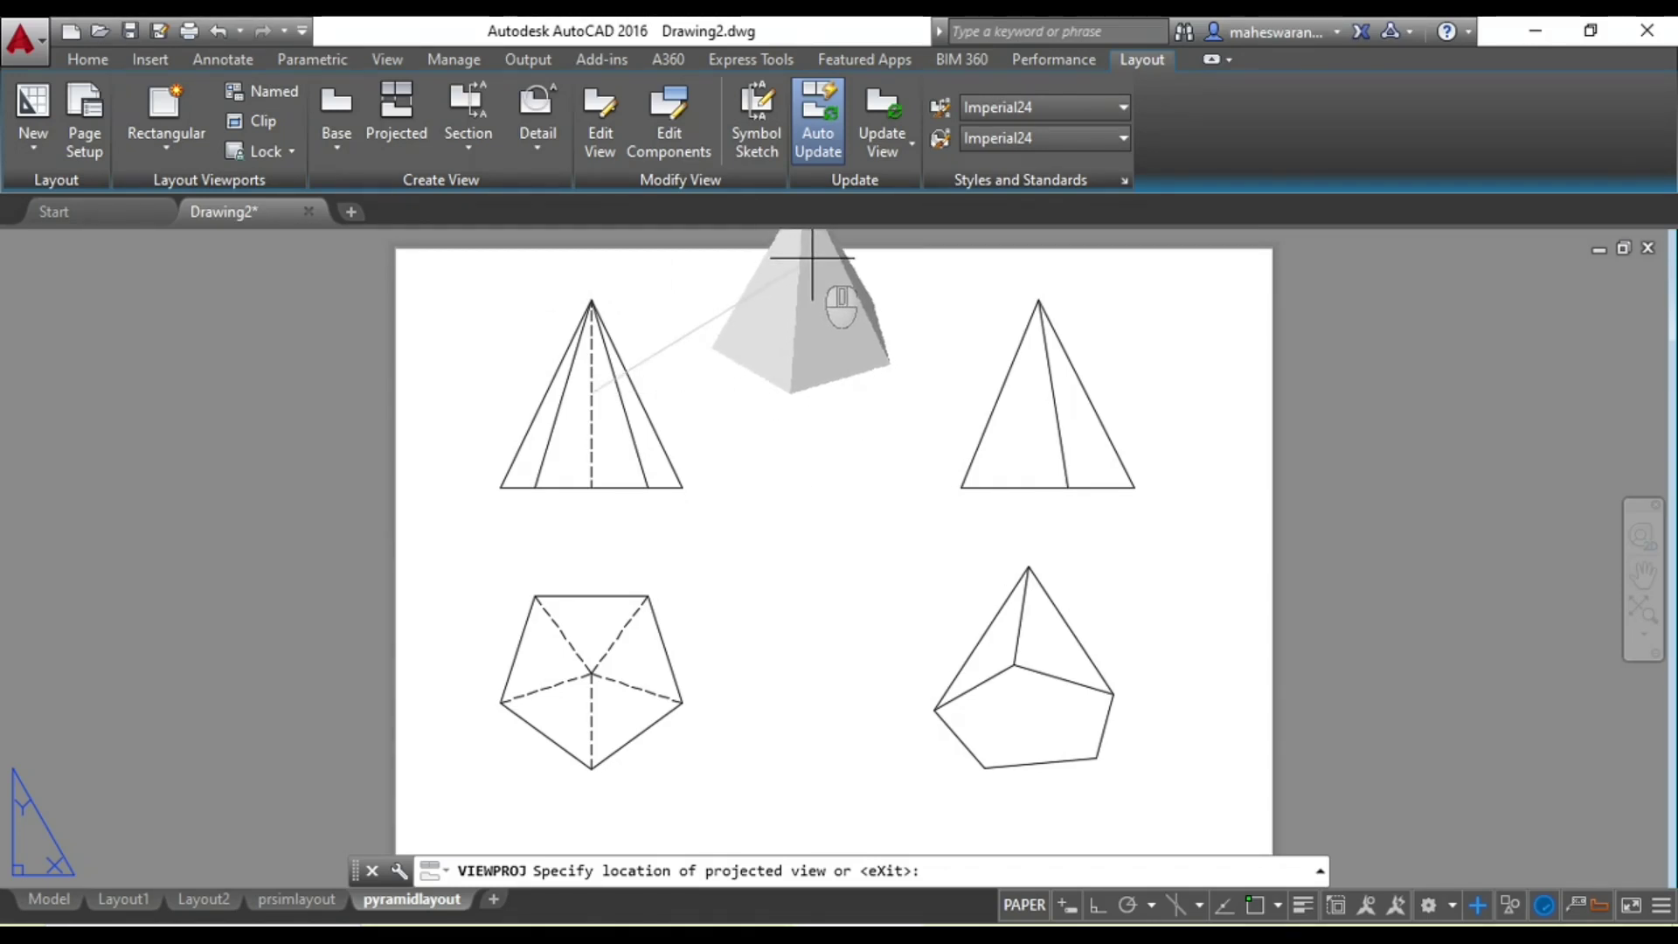
click(812, 257)
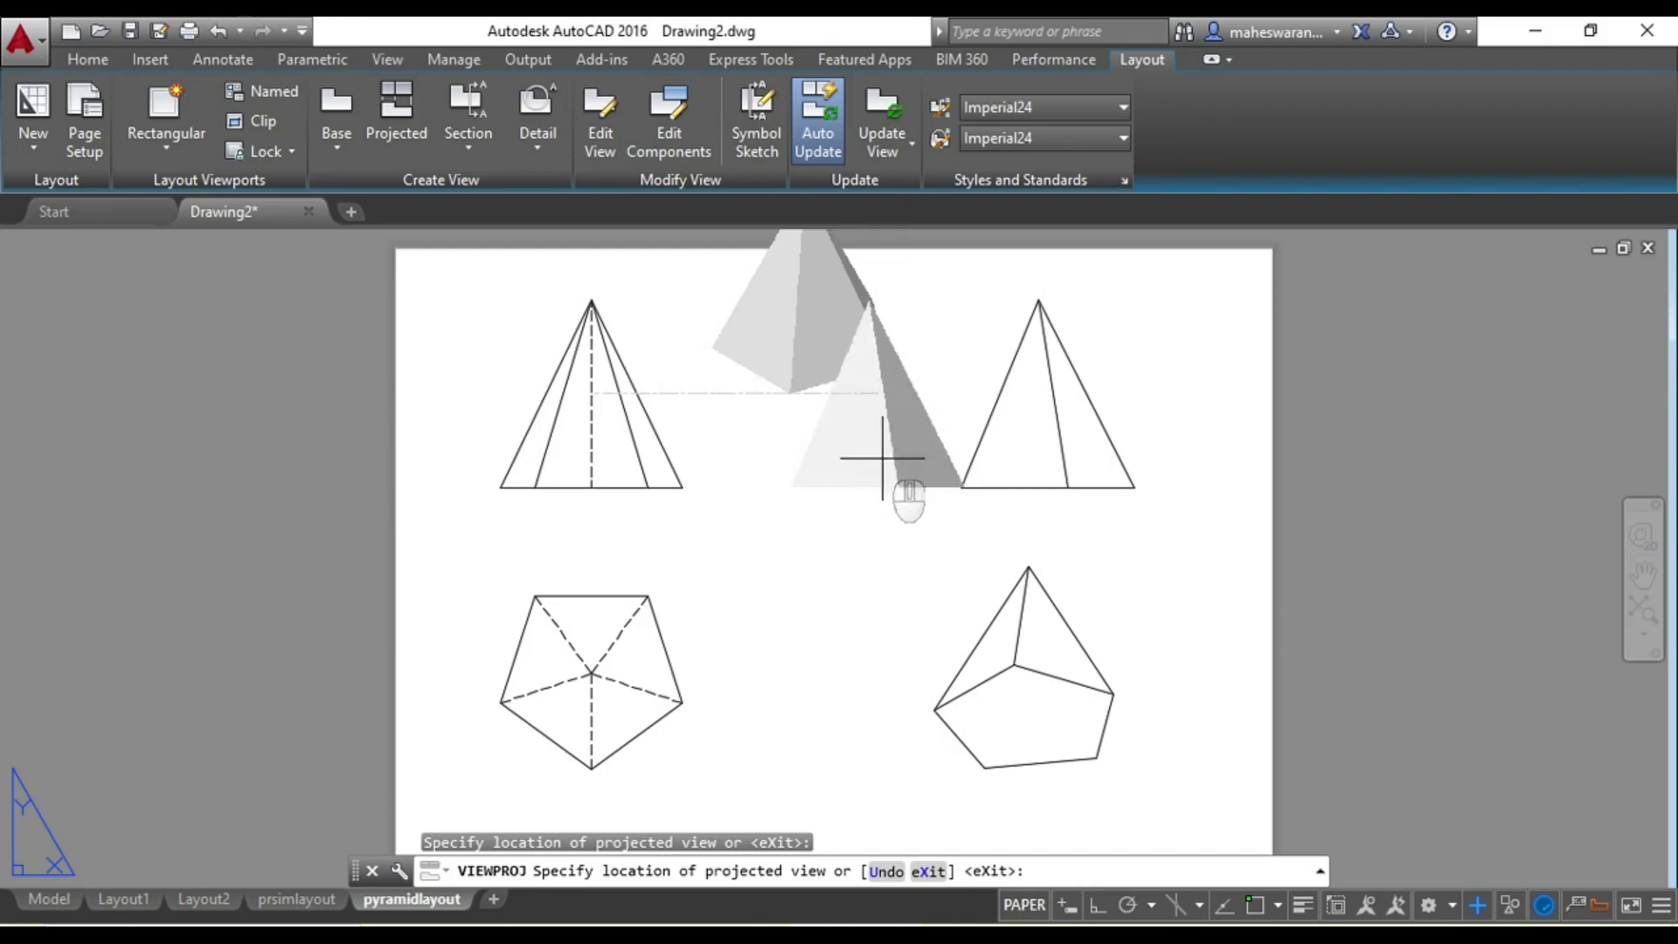
key(Return)
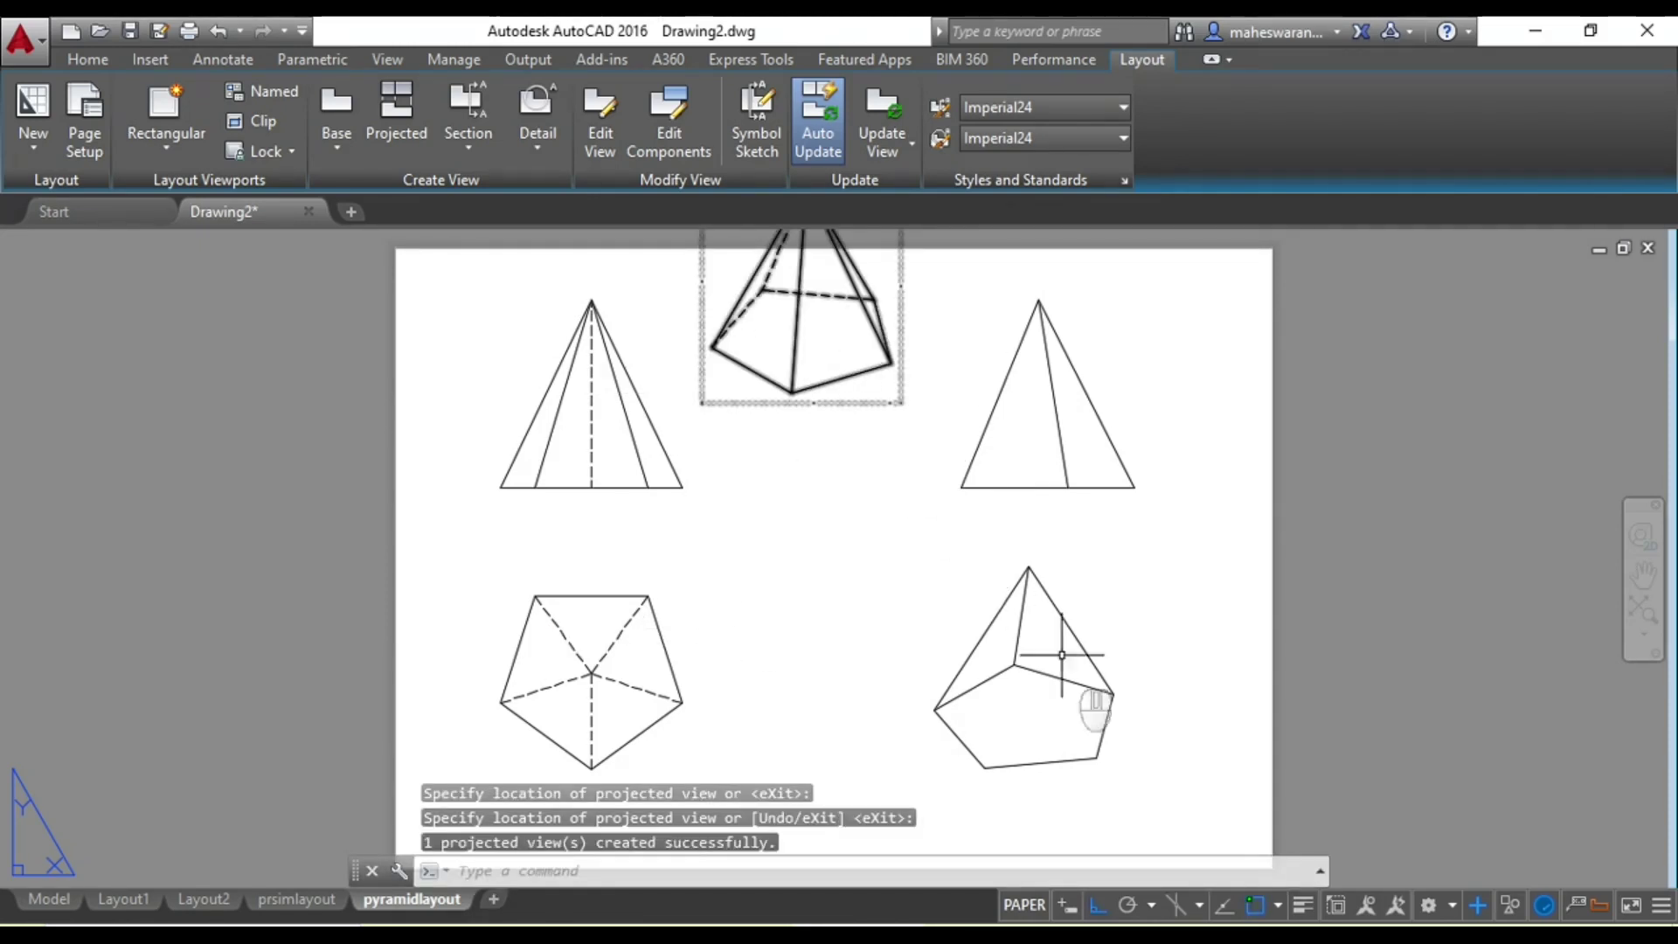
Delete the lower-right isometric view of the pyramid and move the new isometric view from the sheet's top edge into its place
click(1080, 702)
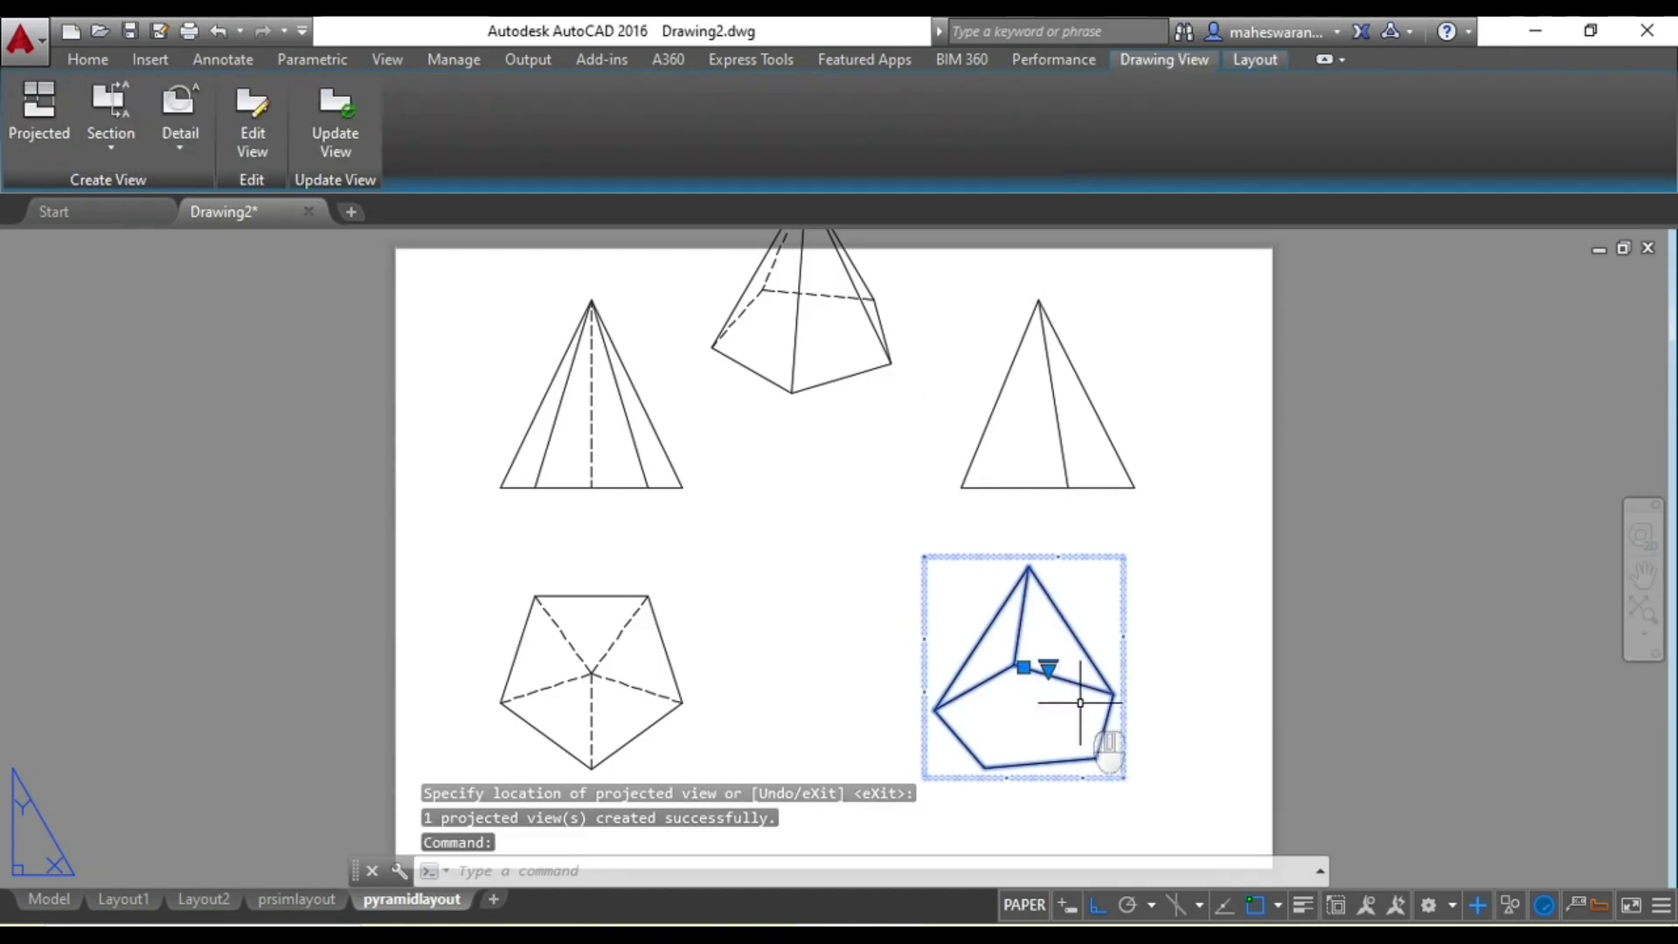
key(Delete)
click(810, 329)
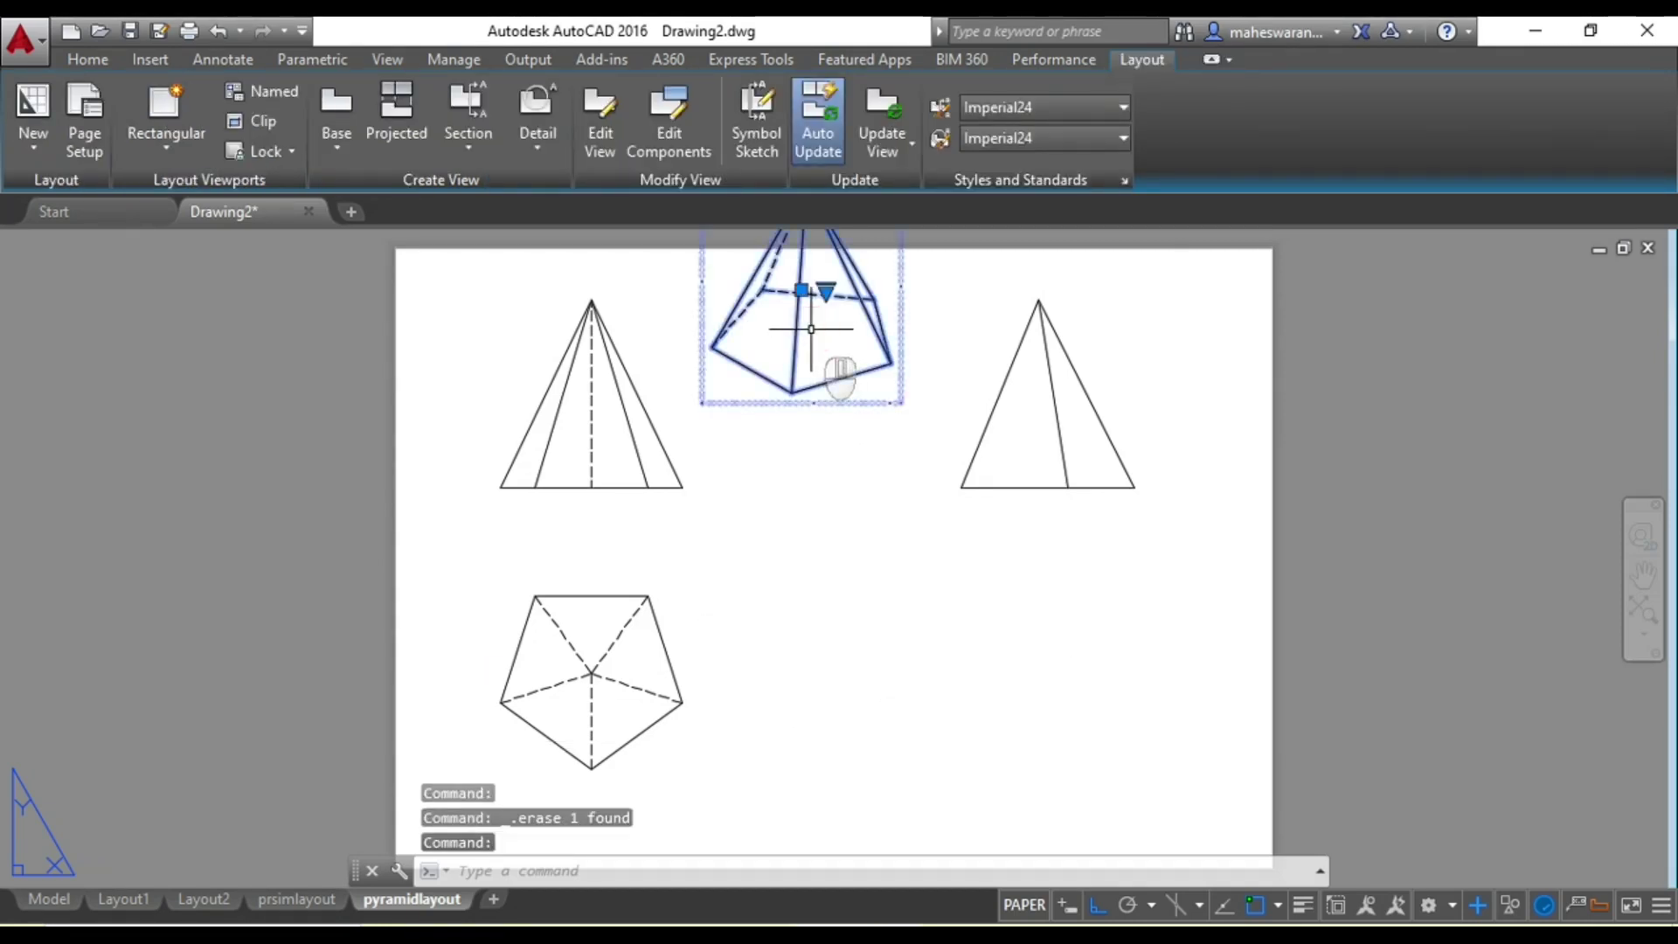
right_click(804, 329)
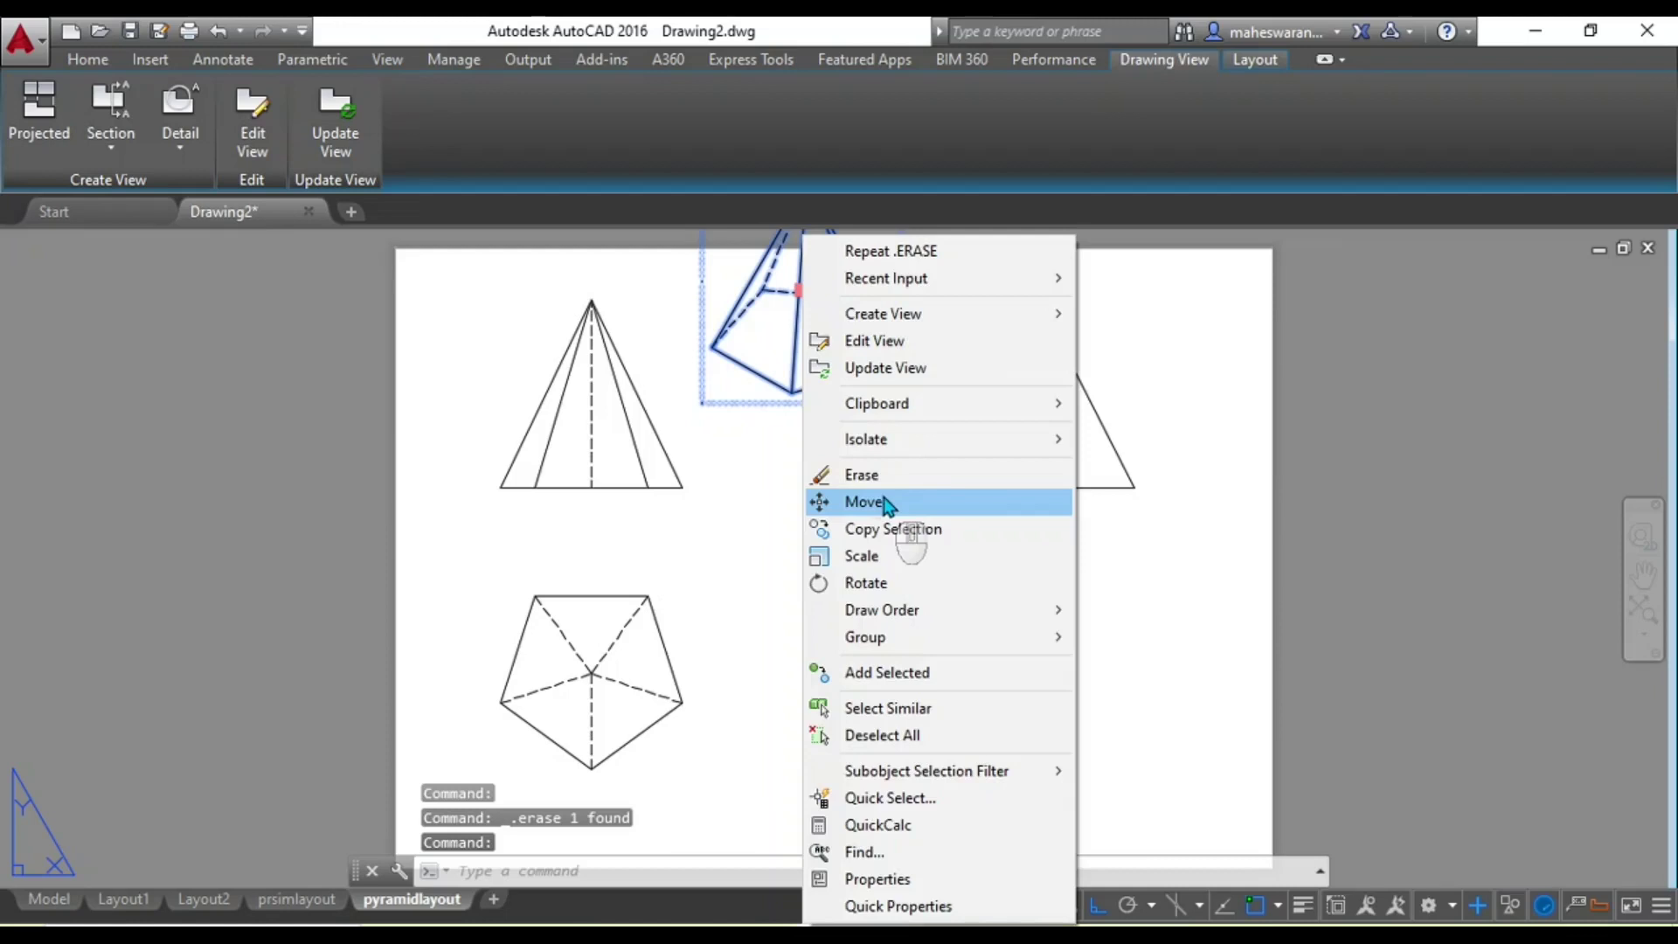
click(884, 502)
click(796, 289)
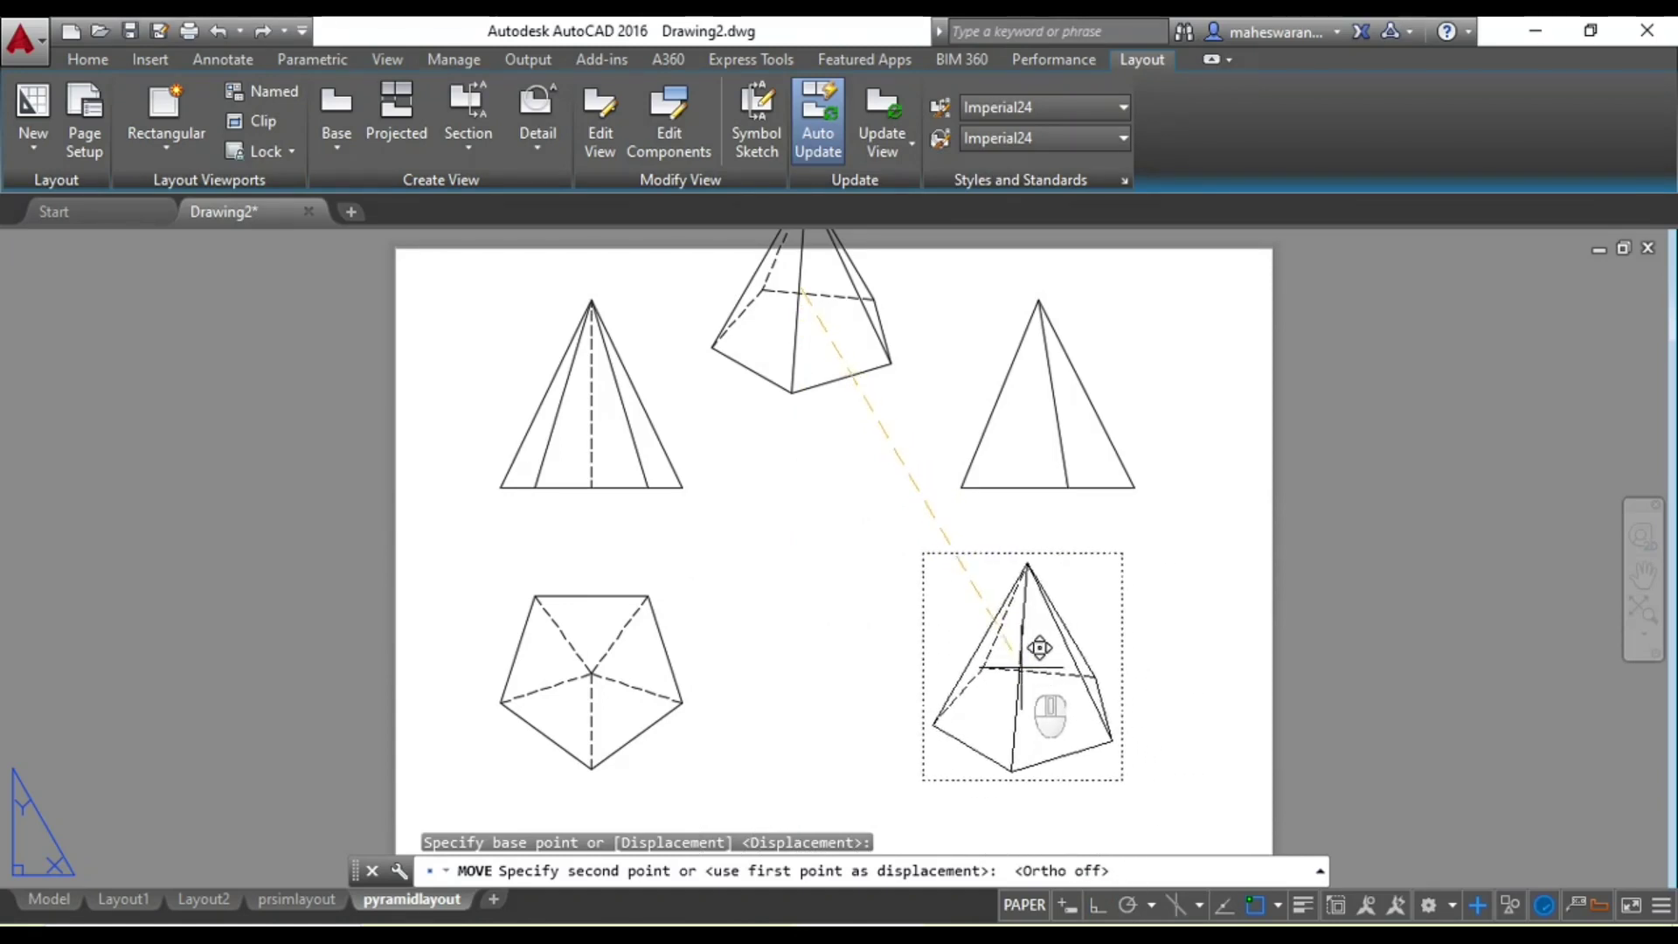
click(1018, 663)
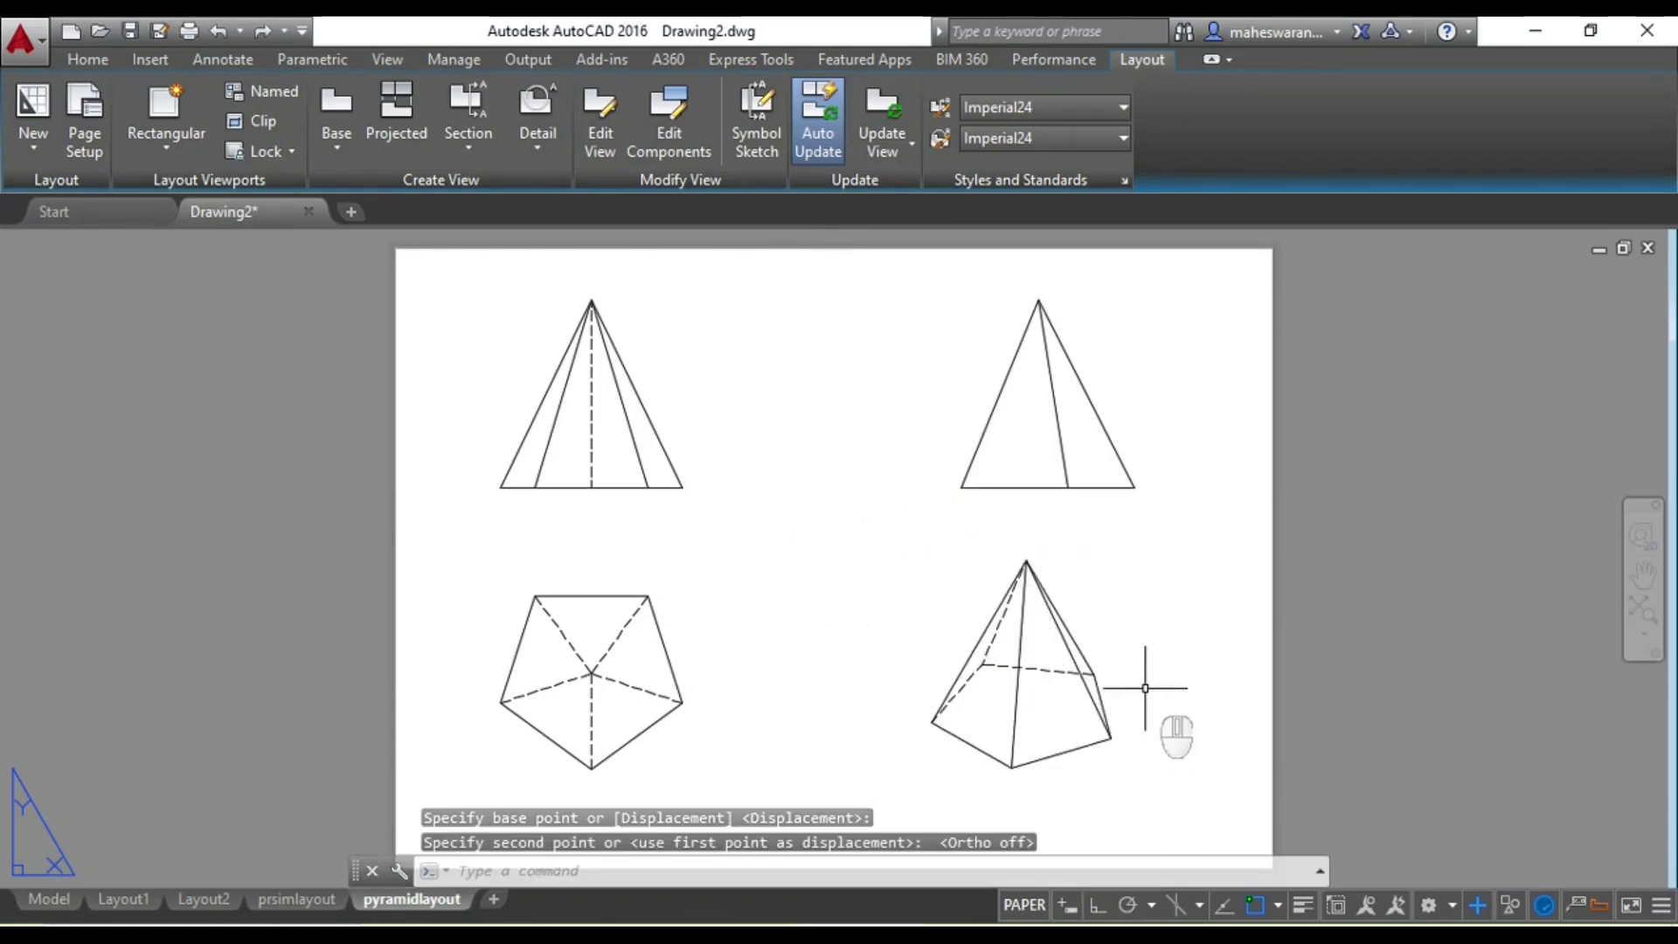
Edit the moved isometric view of the pyramid to display visible lines only and accept the change
double_click(1074, 651)
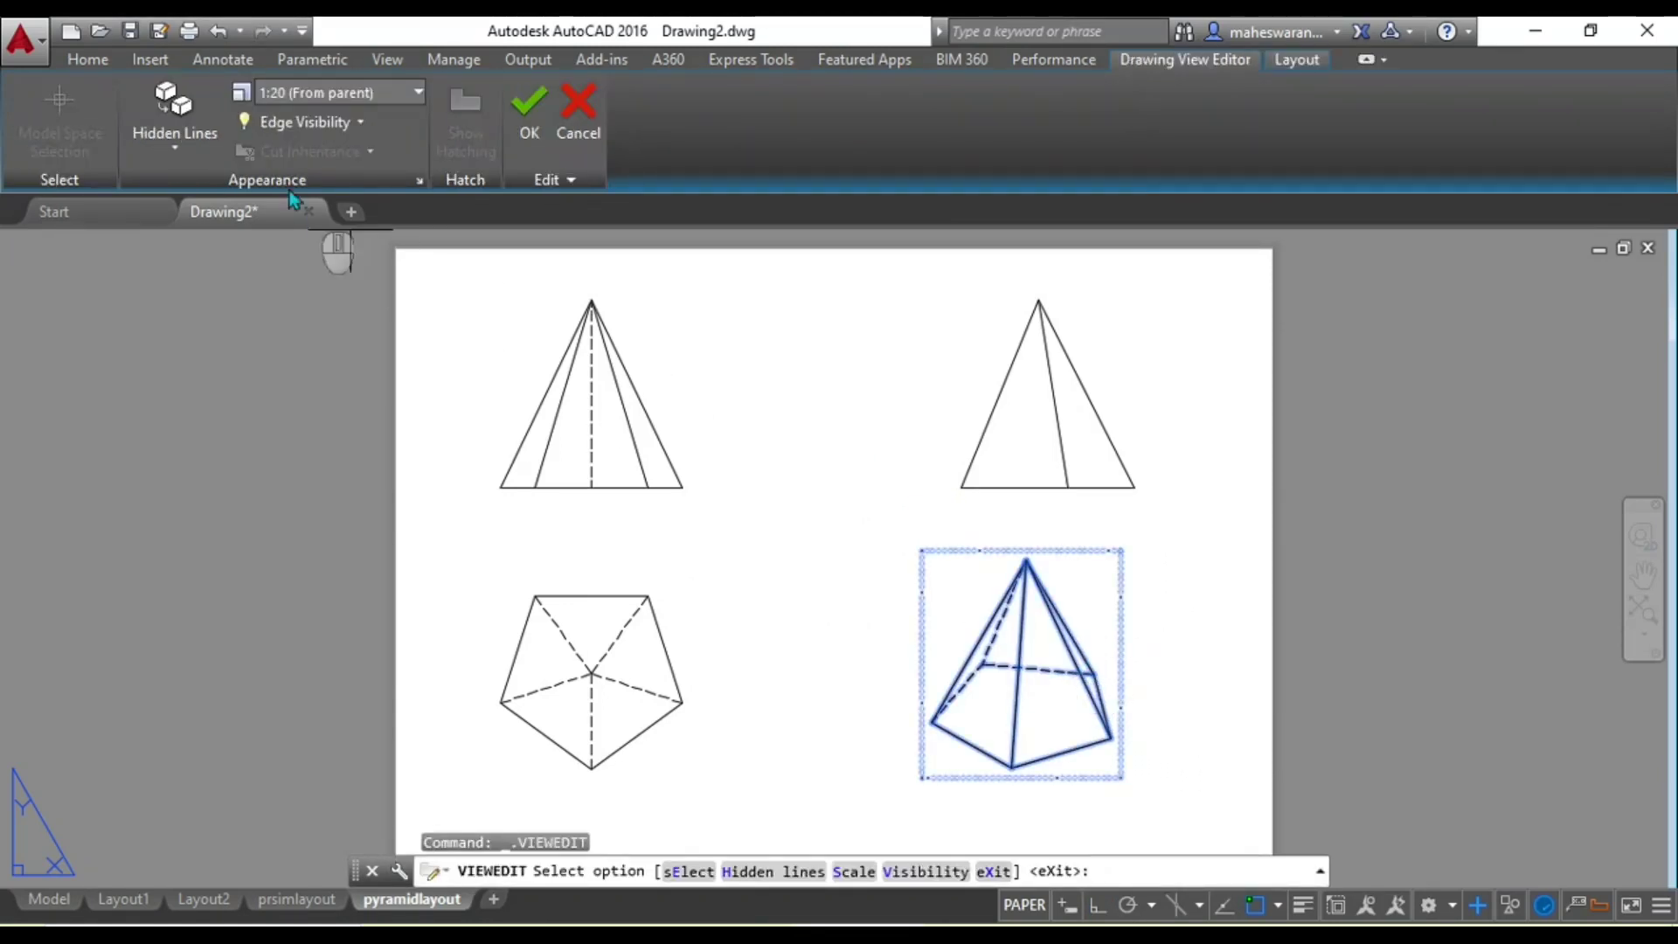
click(183, 148)
click(195, 232)
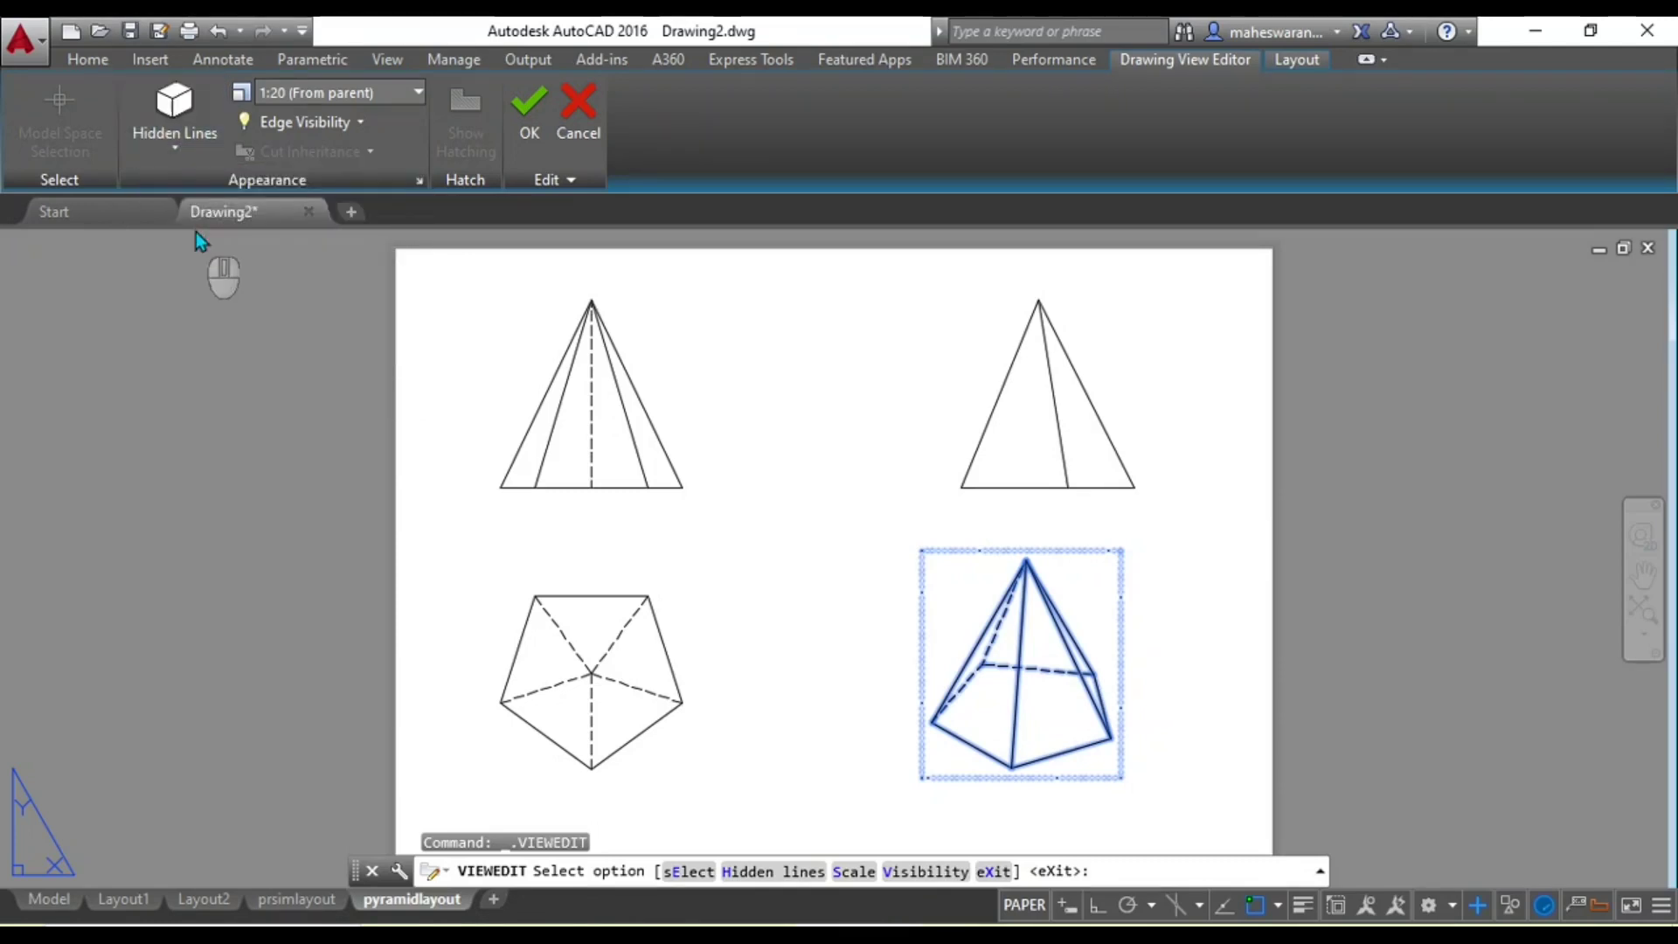
click(539, 128)
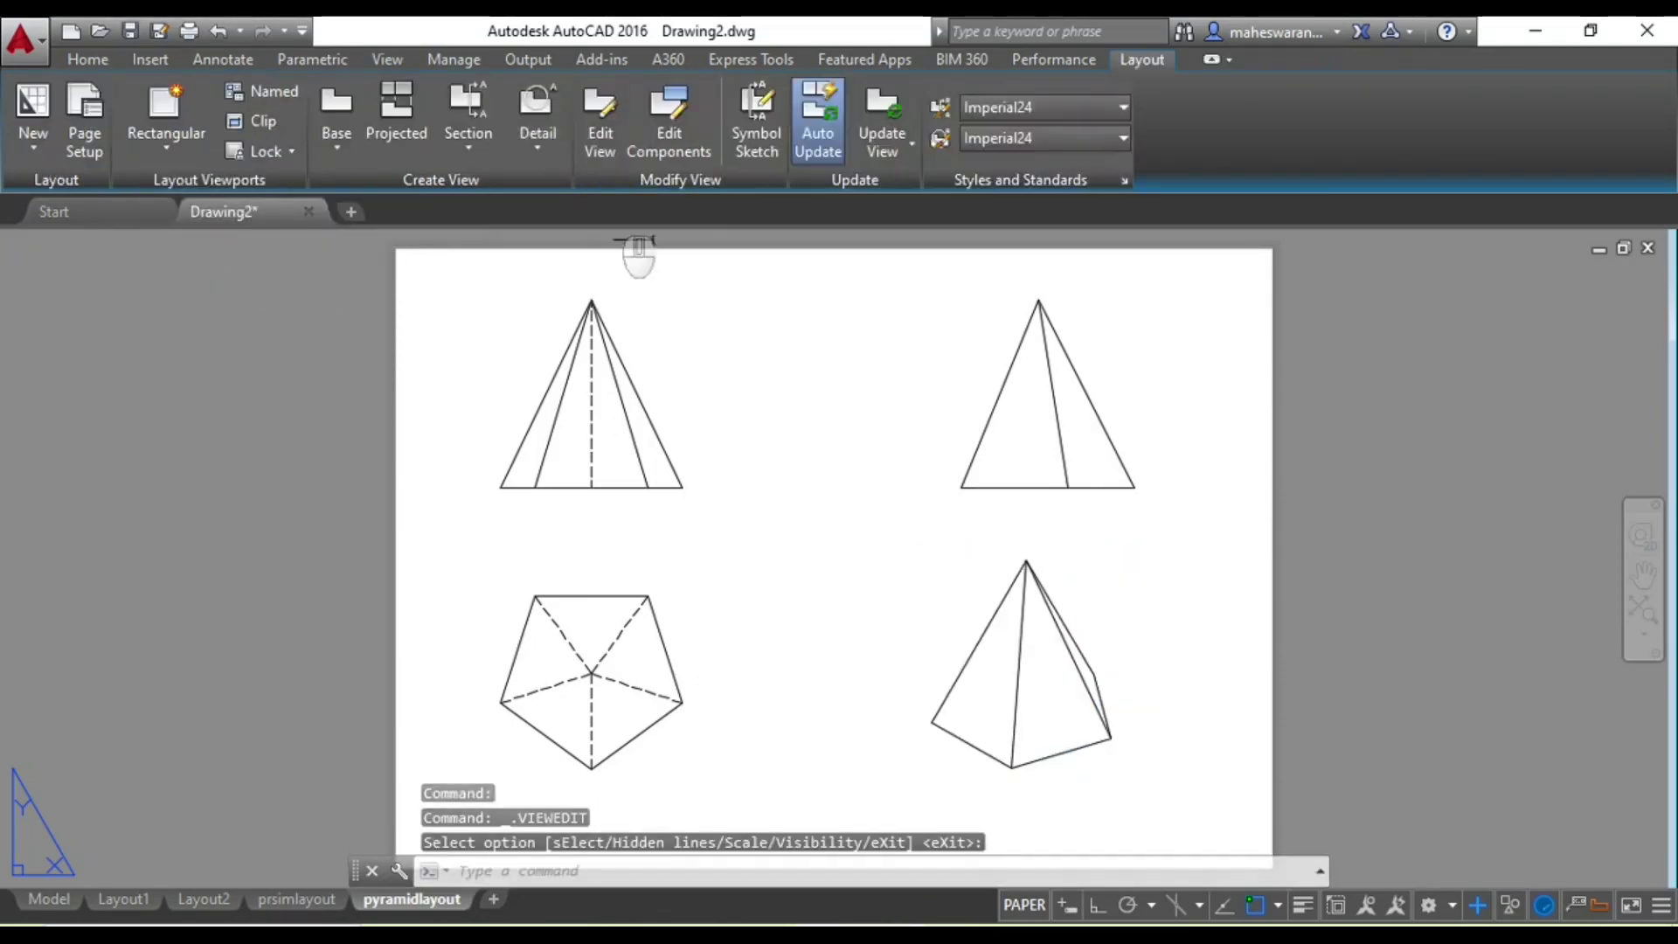